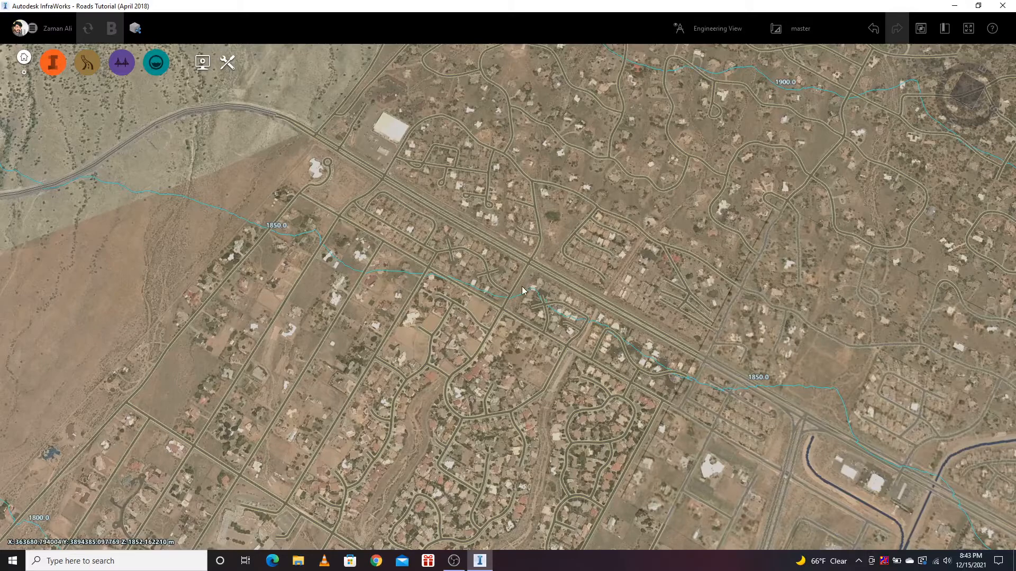
- Examine the crossroads of Crimson Glory Road Northeast and Tennyson Street Northeast and its connecting roads from above and at an angle
scroll(445, 245, up, 5)
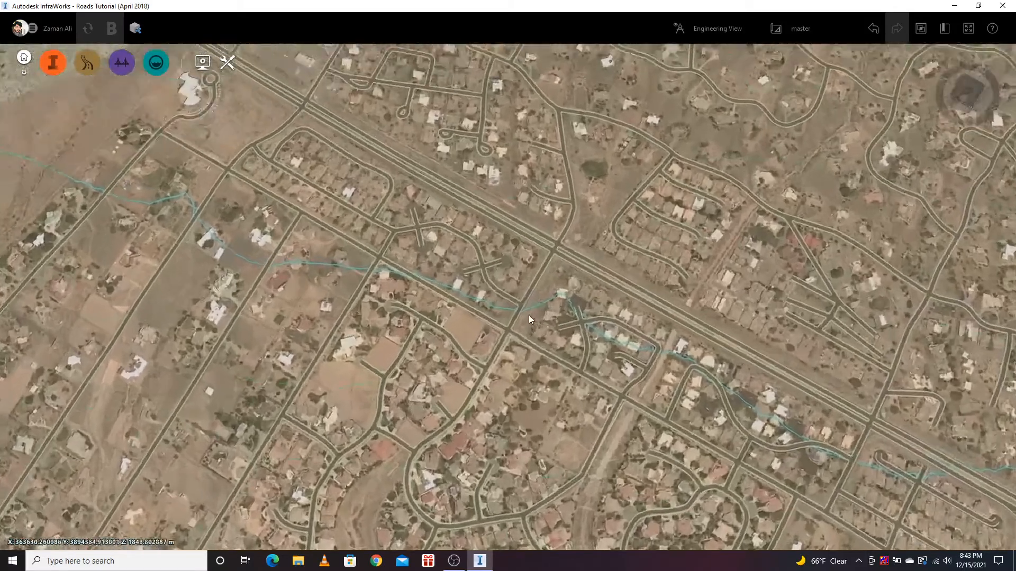
scroll(544, 302, up, 5)
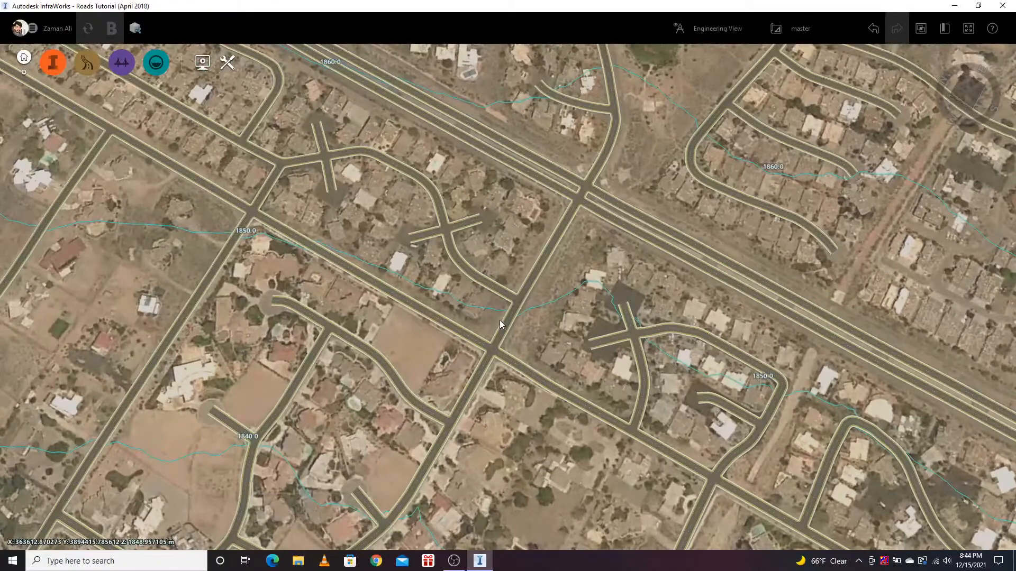
scroll(500, 333, up, 3)
scroll(499, 338, up, 2)
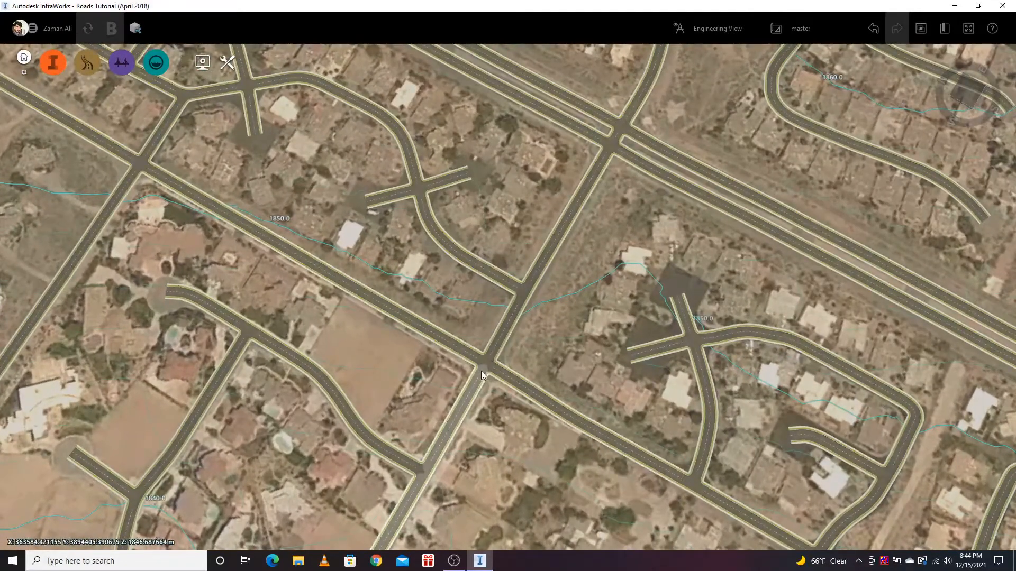
scroll(487, 365, up, 3)
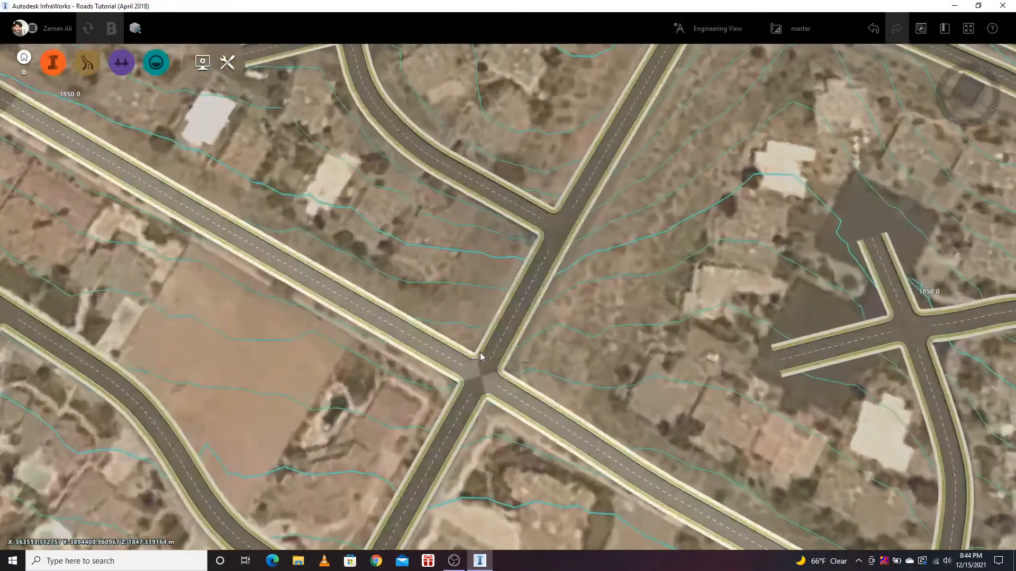
scroll(473, 361, down, 2)
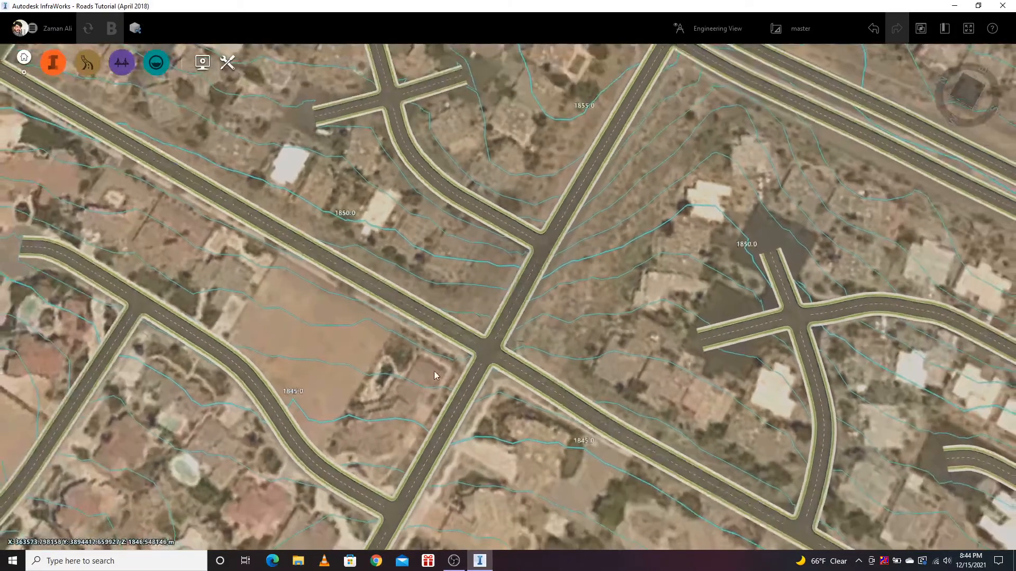
middle_drag(531, 327, 528, 286)
scroll(528, 285, up, 2)
click(560, 227)
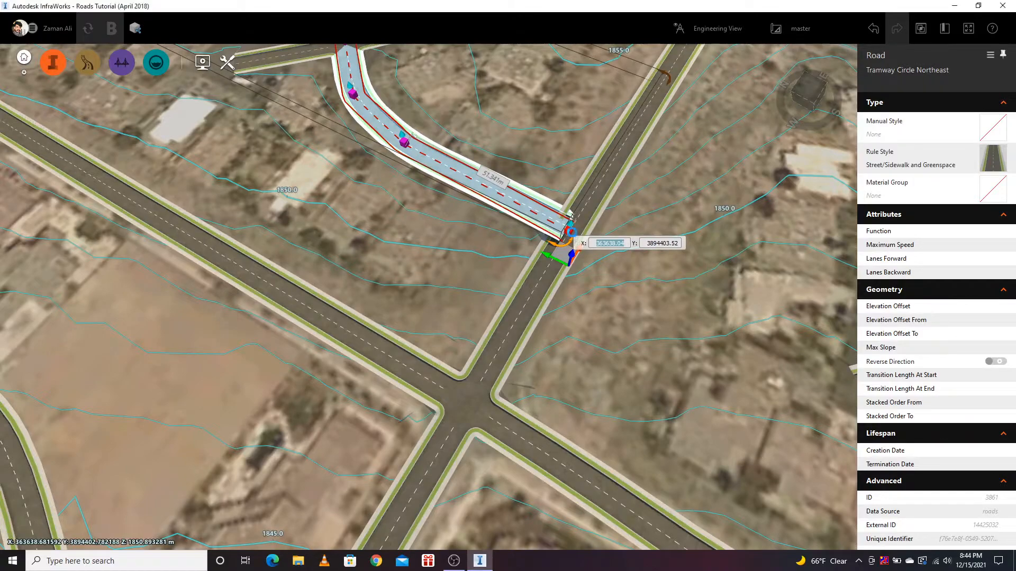
click(623, 275)
scroll(585, 259, up, 5)
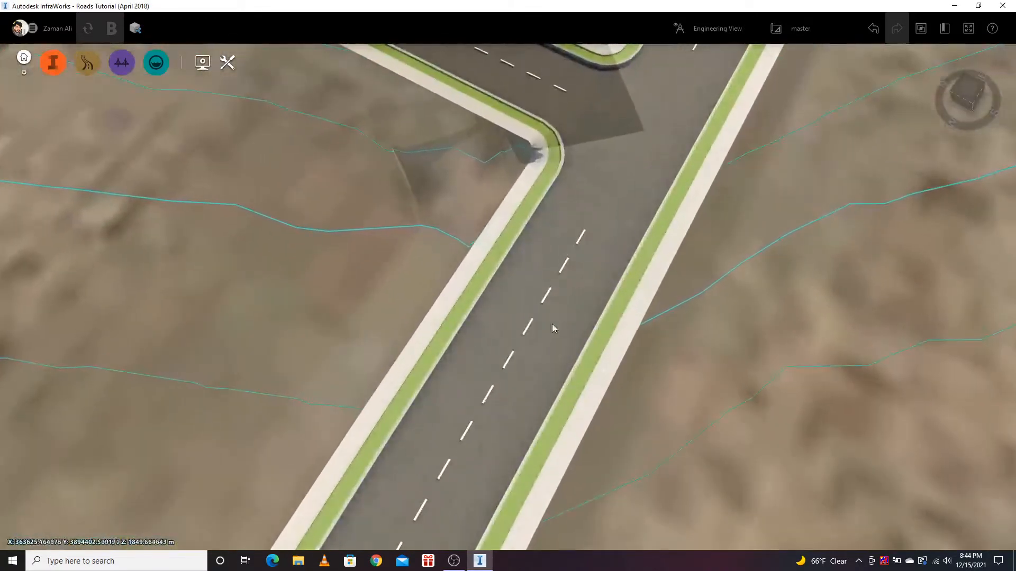
middle_drag(551, 325, 532, 263)
scroll(531, 266, down, 5)
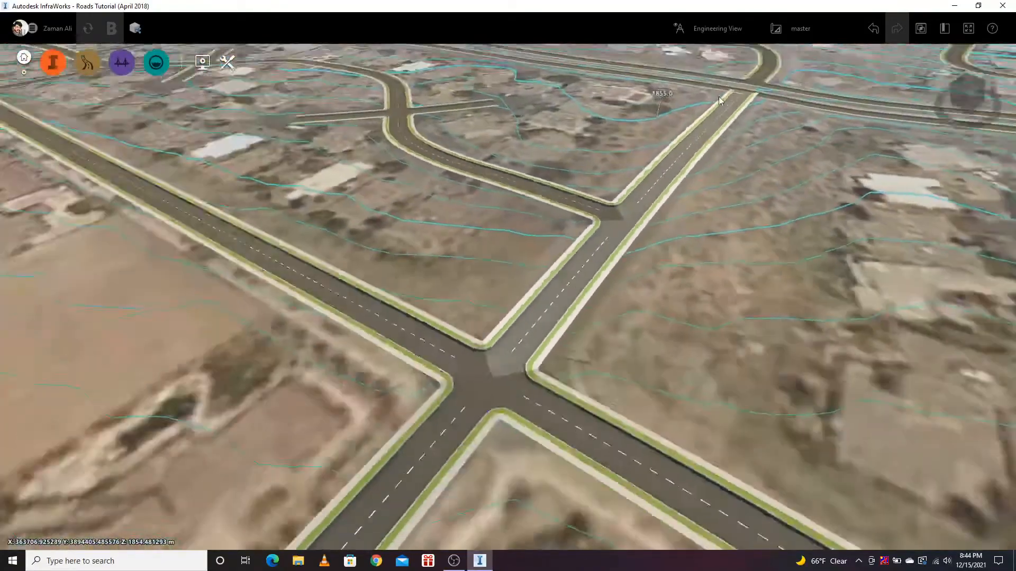
scroll(486, 394, down, 5)
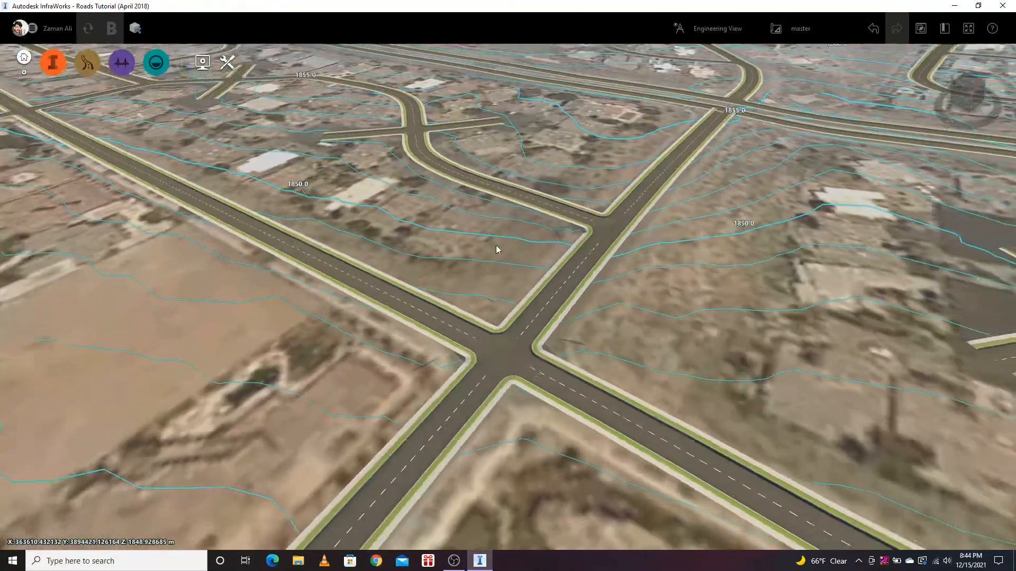
scroll(467, 362, up, 3)
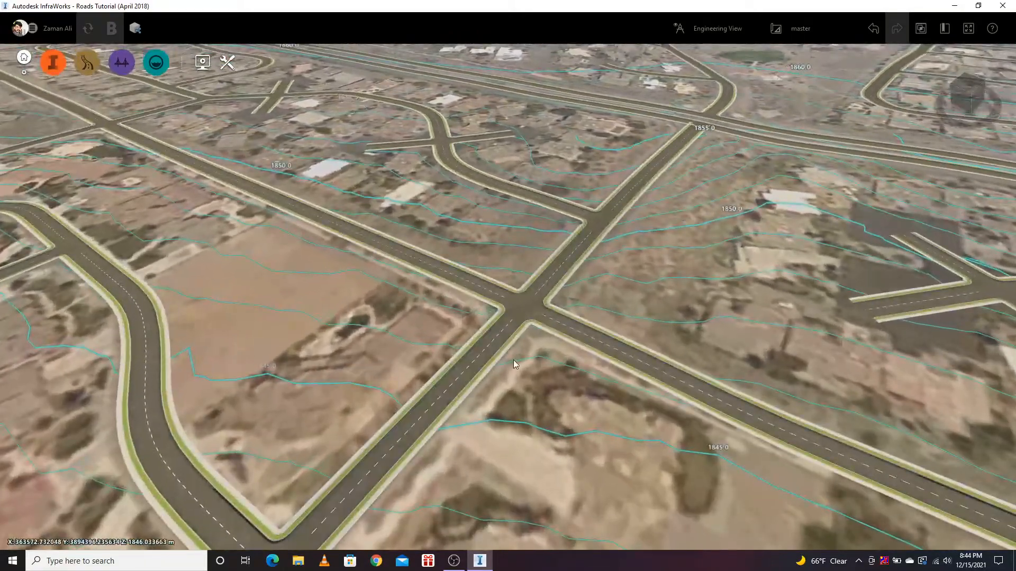
- Convert the Crimson Glory Road Northeast leg of the crossroads to a component road
click(486, 354)
right_click(487, 354)
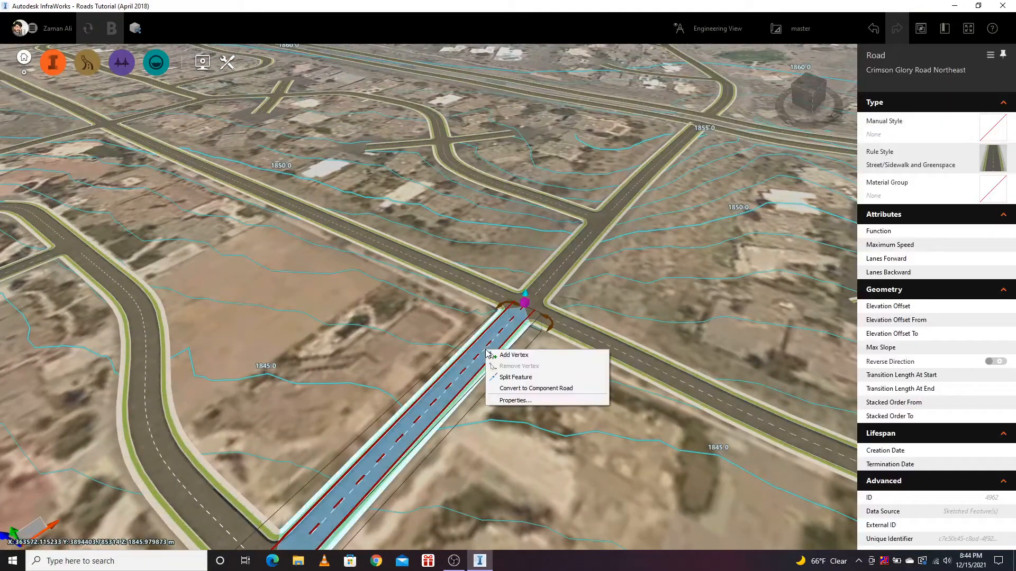
click(533, 389)
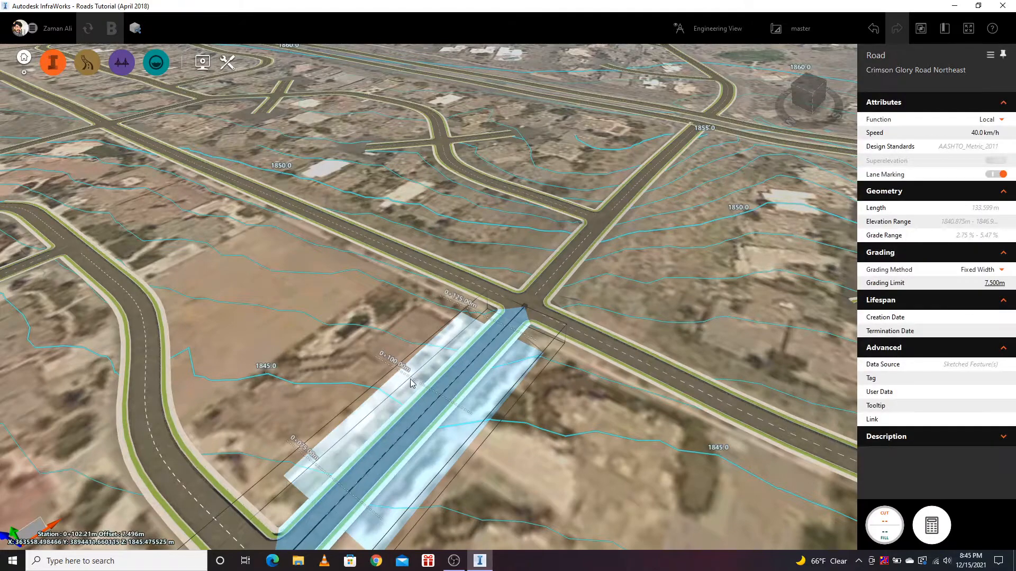
click(551, 403)
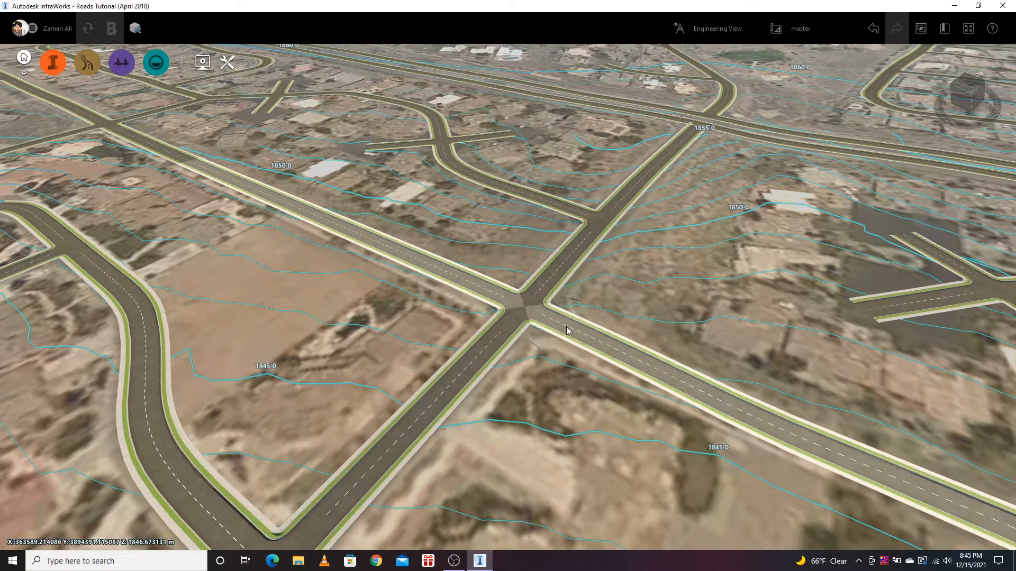
- Convert Tennyson Street Northeast and the Tramway Circle Northeast leg meeting at the same crossroads to component roads
click(565, 331)
right_click(567, 328)
click(597, 366)
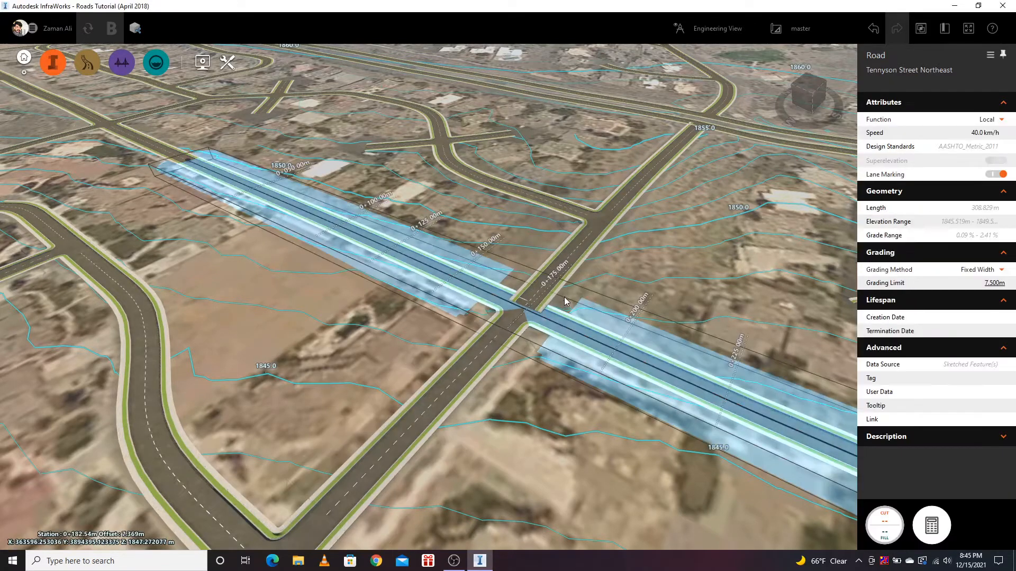
click(561, 264)
right_click(561, 262)
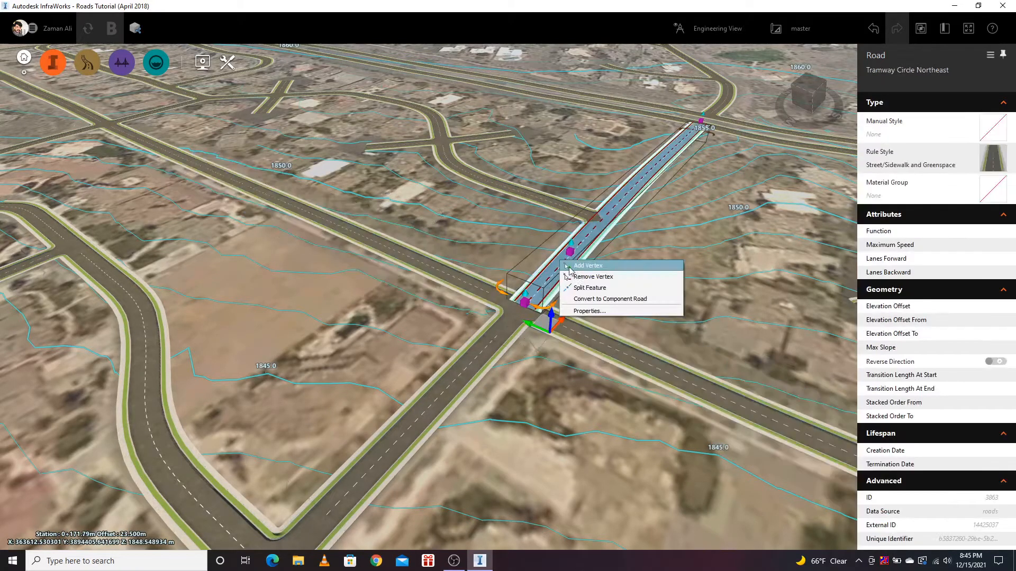
click(622, 299)
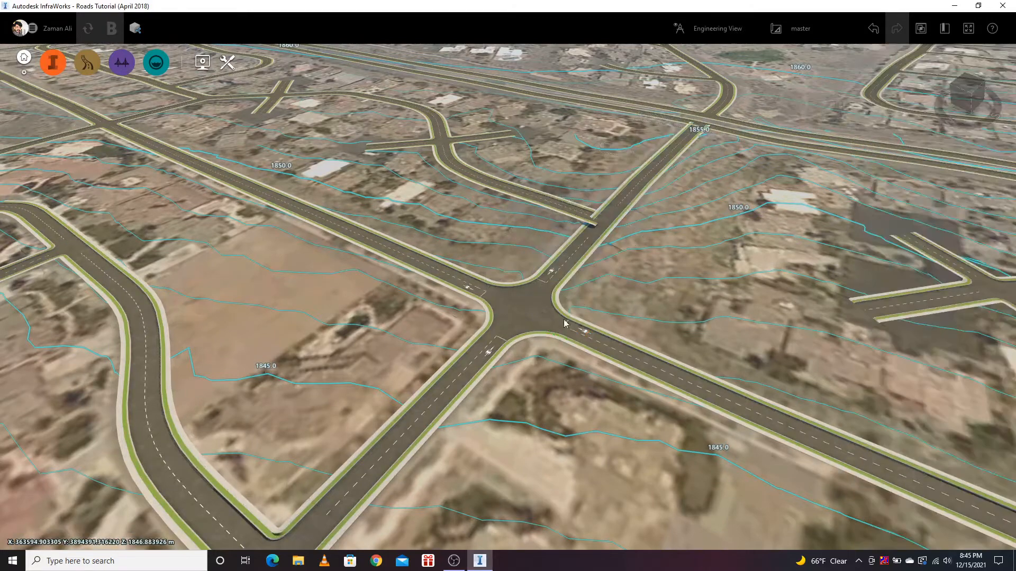
- Inspect the intersection's layout and properties where the converted component roads meet
scroll(573, 319, up, 5)
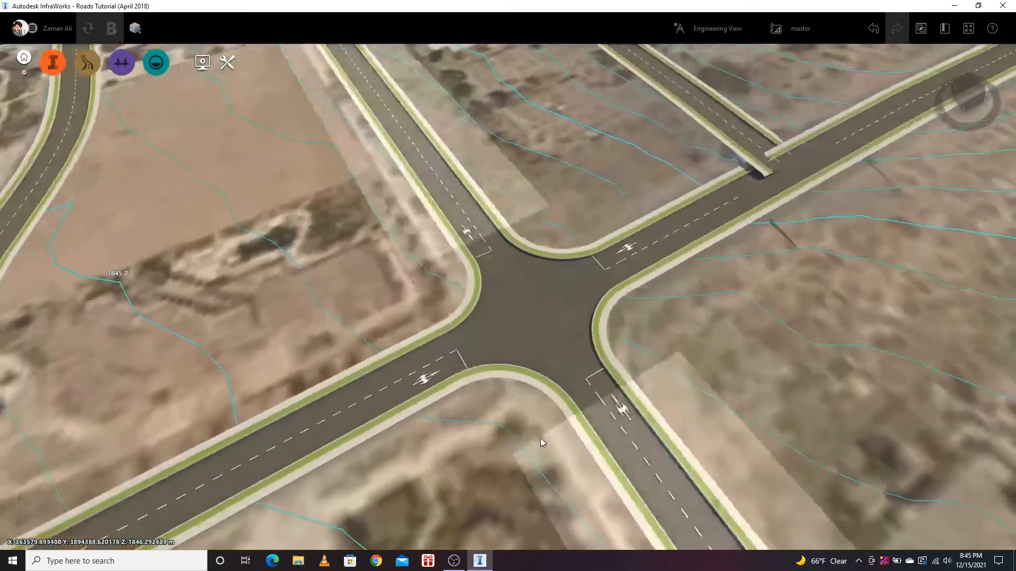
click(531, 342)
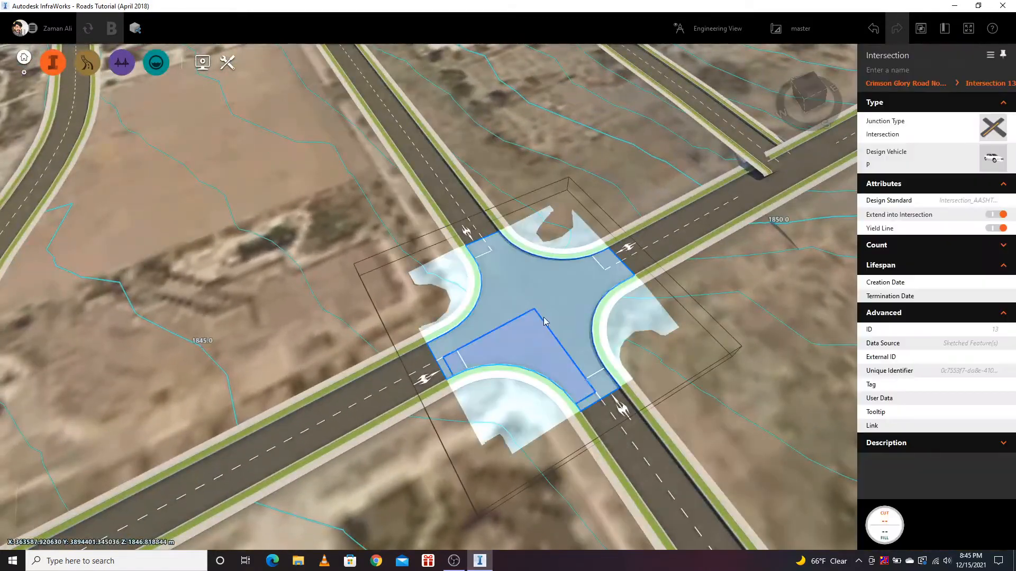
click(669, 356)
- Delete the curved Tramway Circle Northeast road that joins the straight leg just beyond the intersection
scroll(578, 347, down, 3)
scroll(707, 302, down, 3)
scroll(628, 200, down, 2)
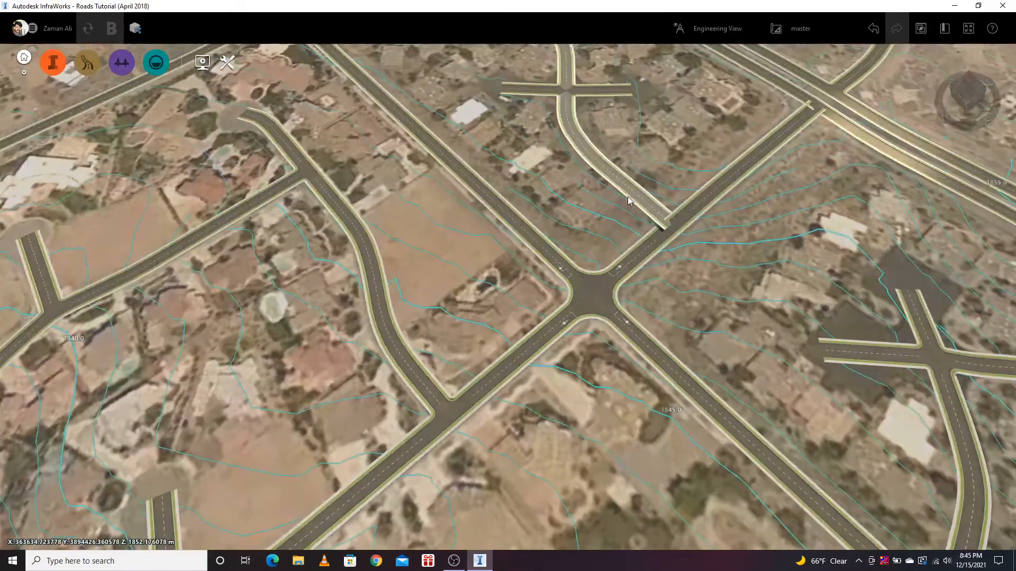
click(628, 200)
right_click(630, 199)
click(609, 178)
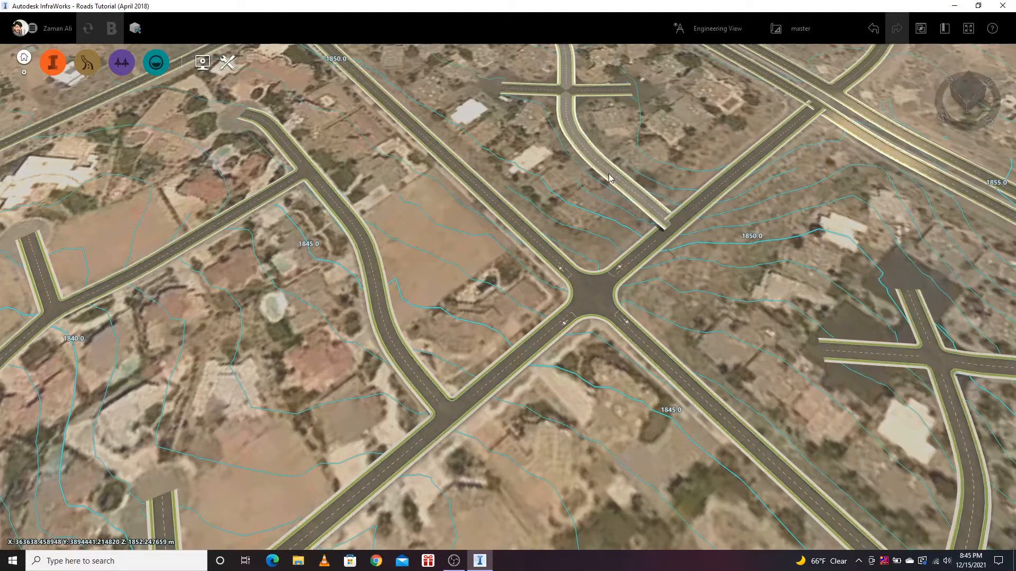
click(609, 179)
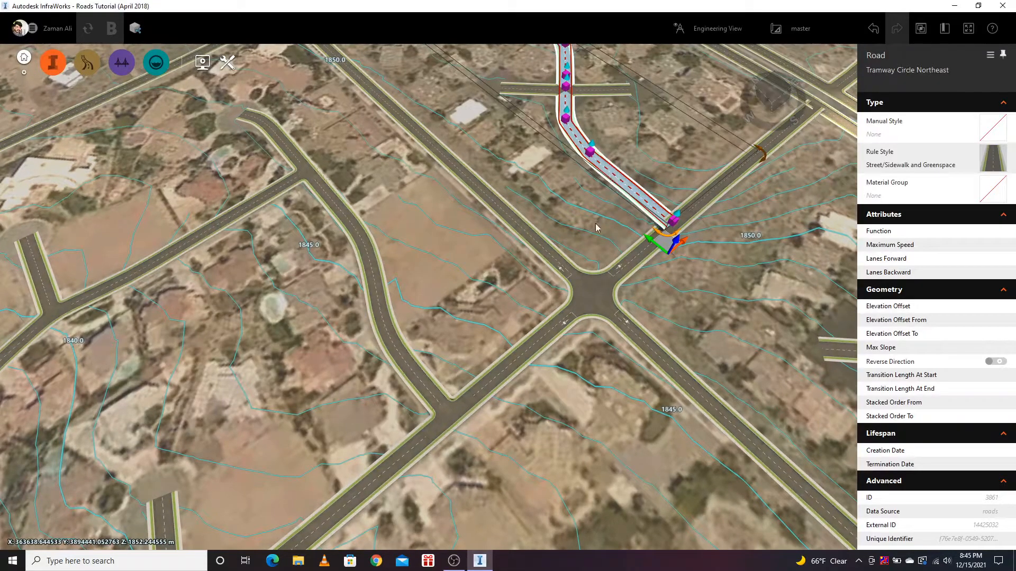
key(Delete)
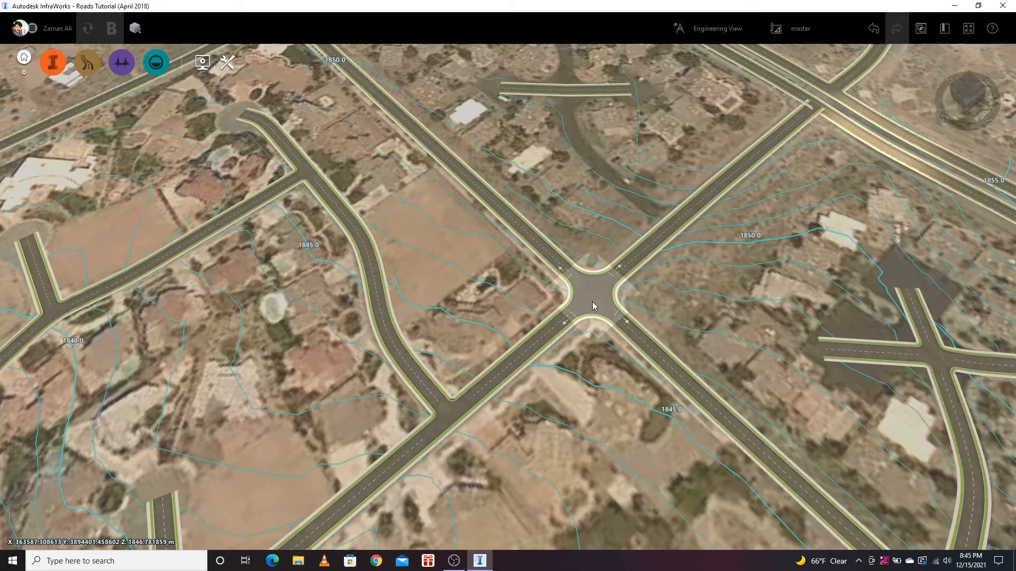
- Convert the component road intersection to a roundabout
scroll(588, 307, up, 3)
scroll(588, 302, down, 2)
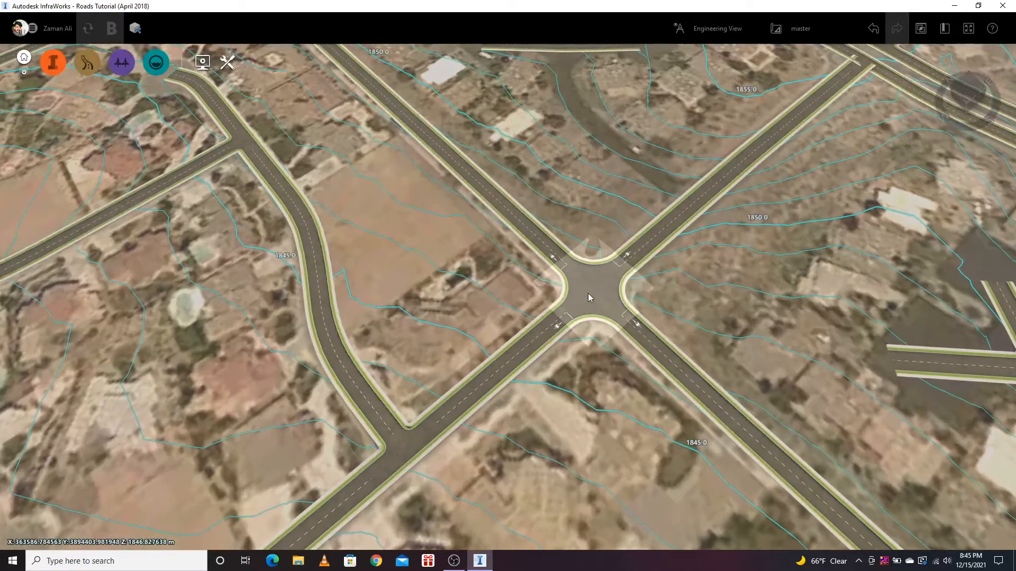
click(587, 292)
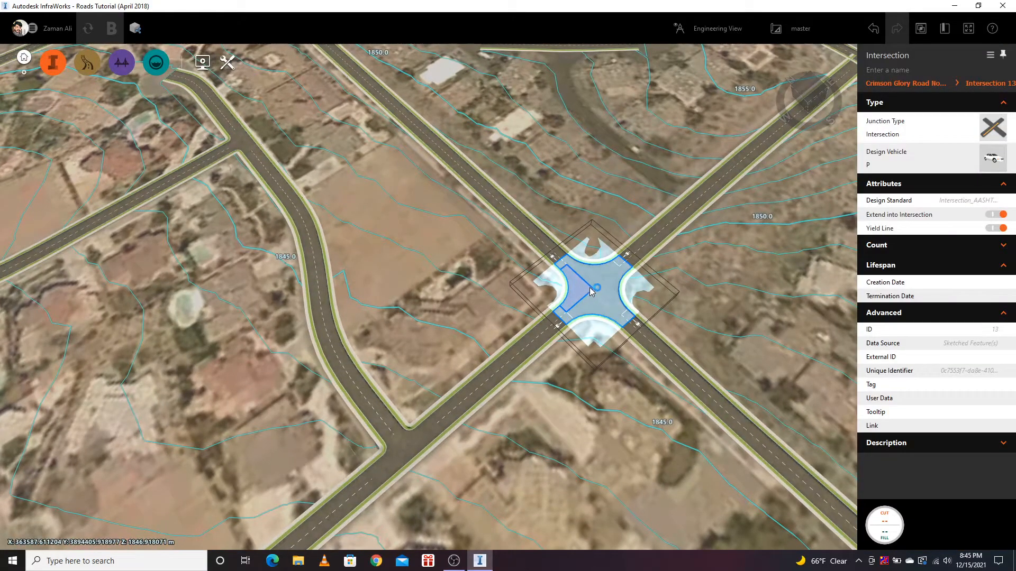
right_click(593, 287)
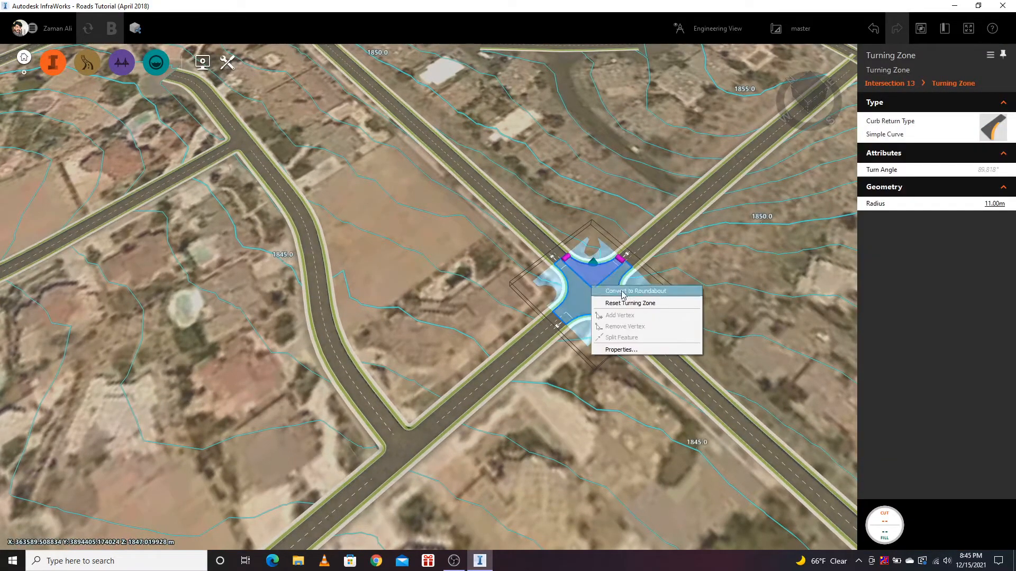
click(637, 291)
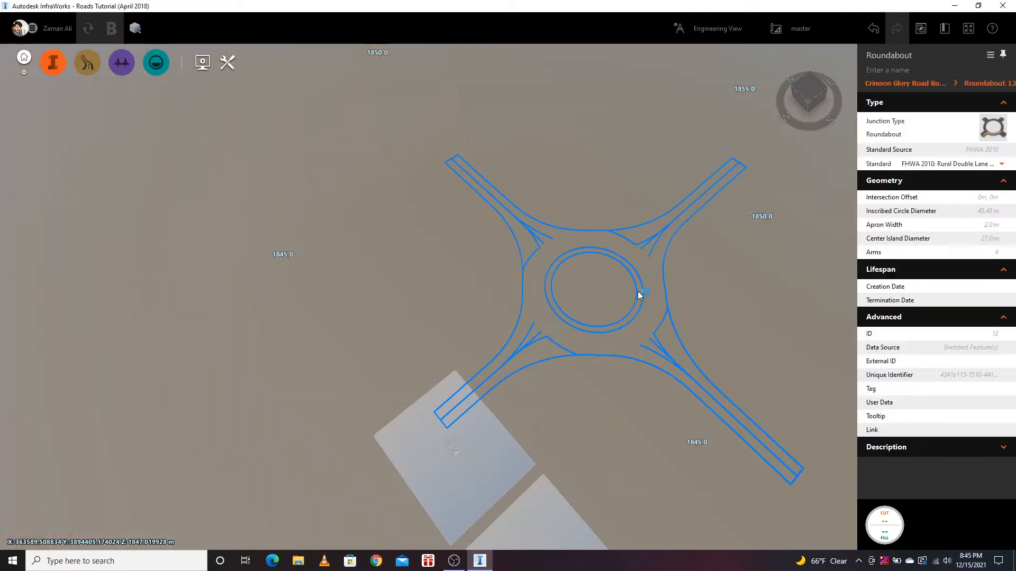
key(Escape)
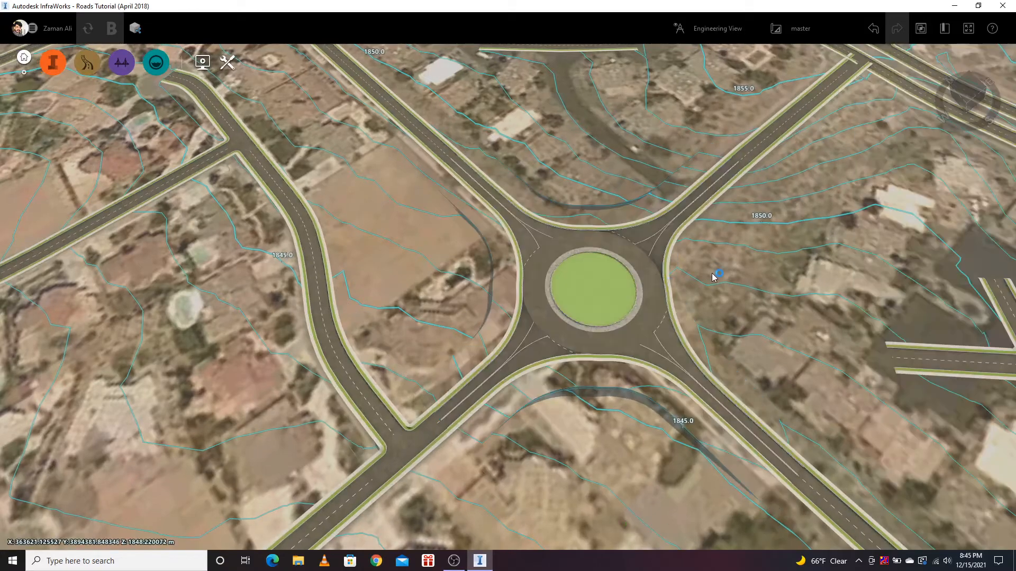
- Inspect the roundabout up close and view its standard and geometry properties
scroll(595, 323, up, 3)
scroll(637, 378, up, 2)
drag(636, 378, 619, 400)
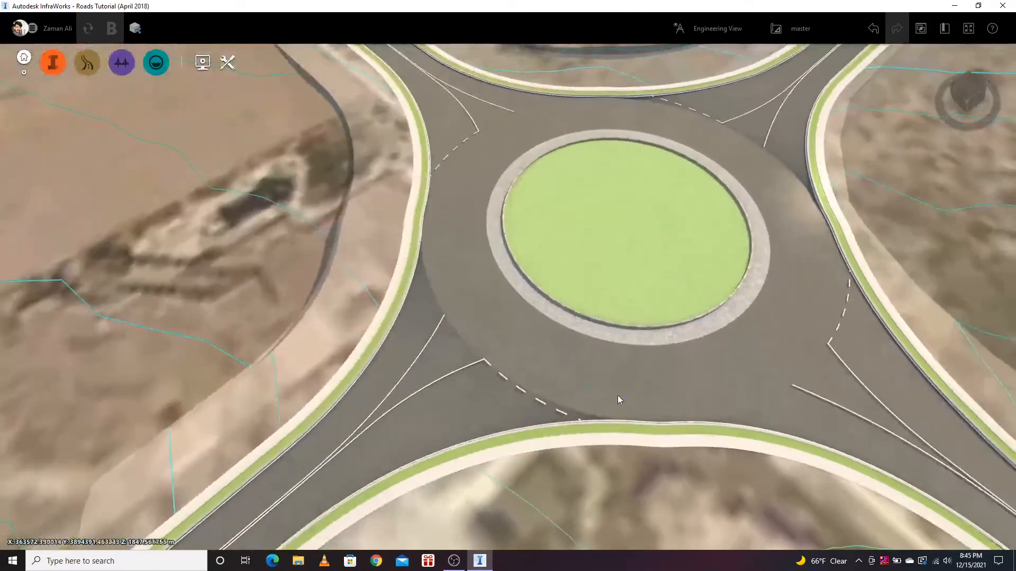
click(654, 376)
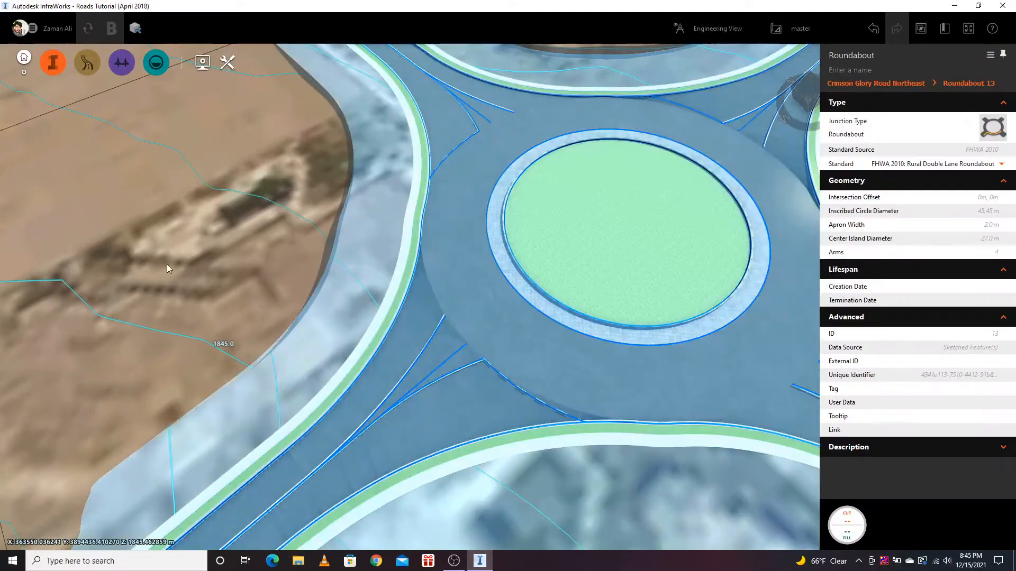
- Examine the roundabout and its approach roads from overhead, ground-level and oblique angles, and select the roundabout to view its properties
scroll(287, 296, down, 5)
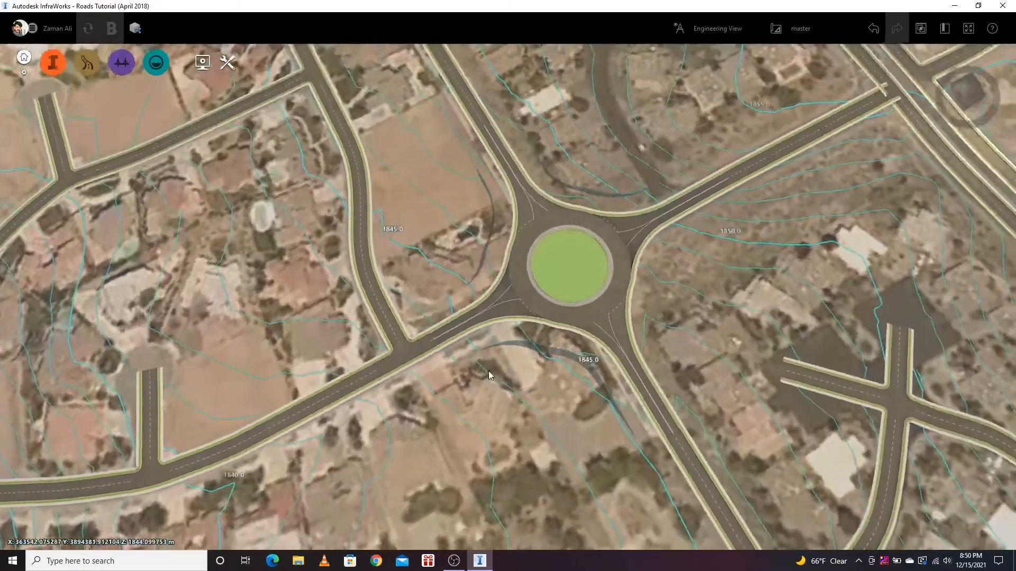
scroll(593, 208, up, 3)
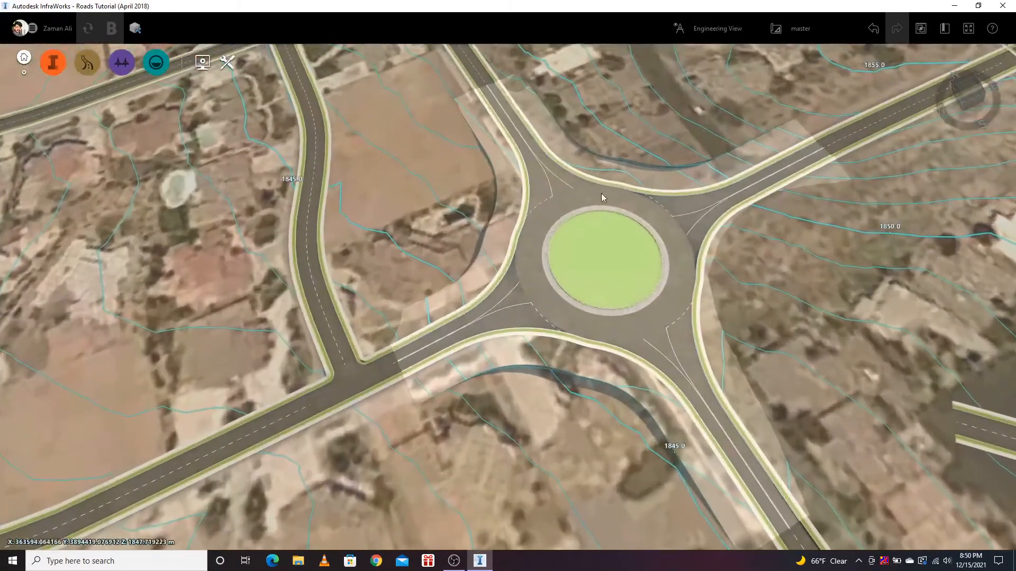
drag(534, 335, 487, 300)
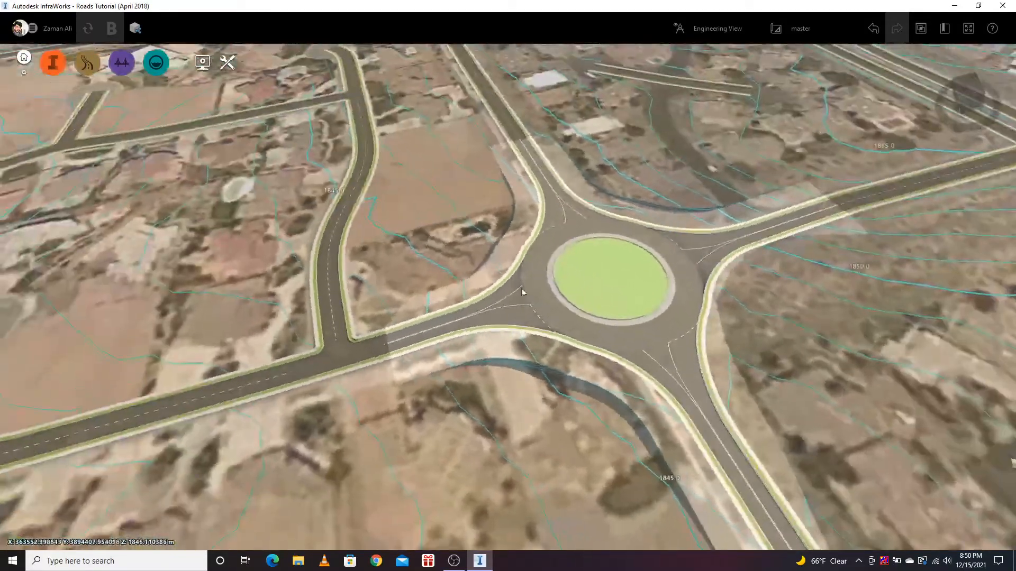
scroll(627, 268, up, 4)
drag(684, 378, 519, 299)
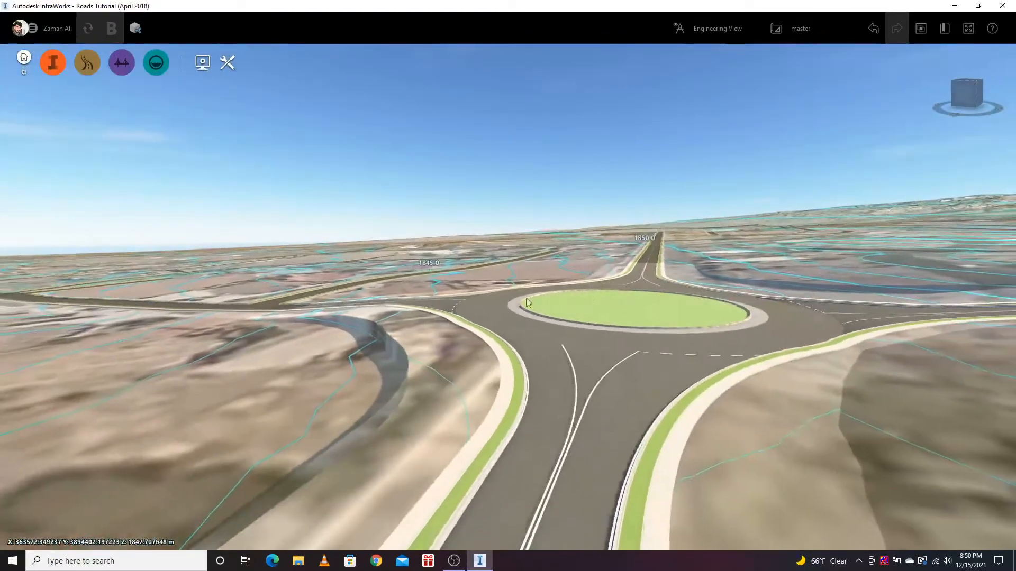
drag(721, 335, 746, 408)
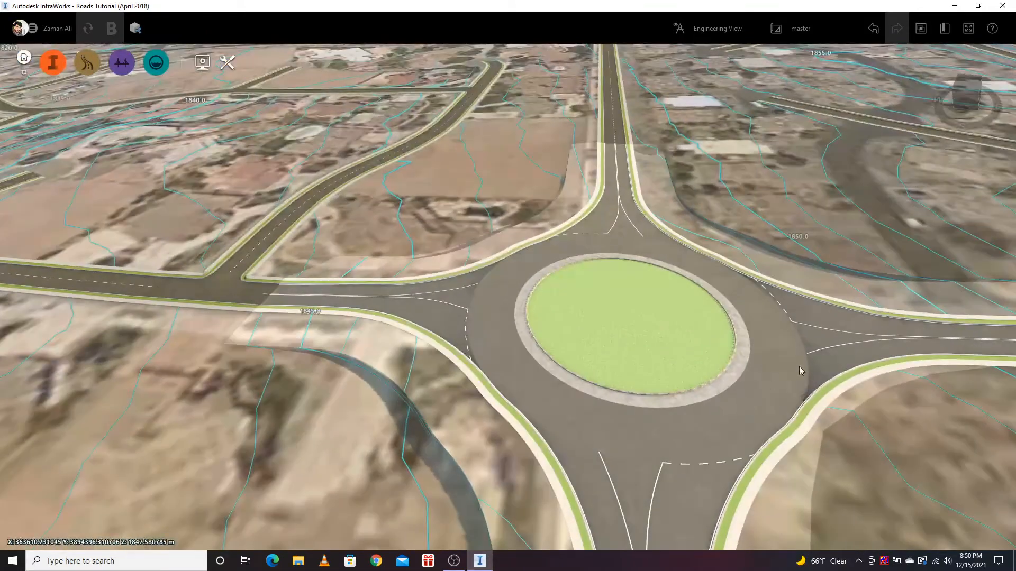
drag(603, 380, 600, 414)
click(551, 394)
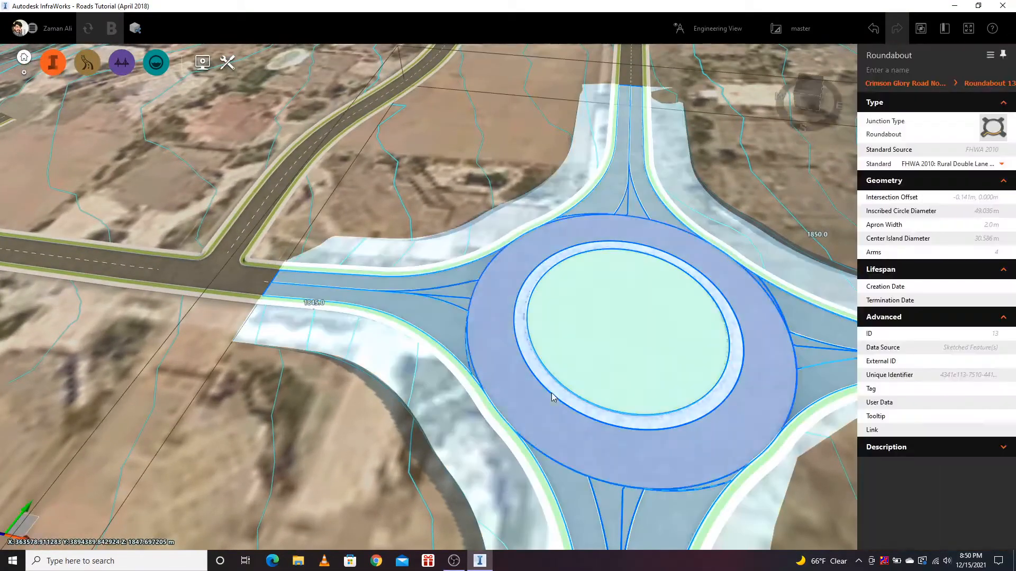
- Select the roundabout's roundel and rotate its tilted plane to a bearing of about 223.25°
drag(483, 451, 529, 333)
click(652, 315)
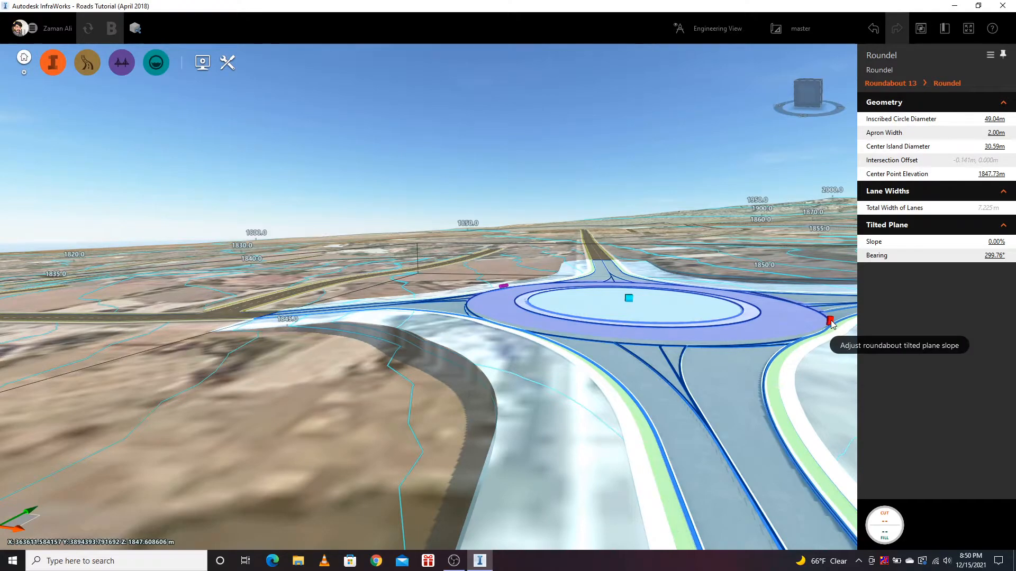
drag(505, 286, 610, 298)
drag(460, 285, 612, 354)
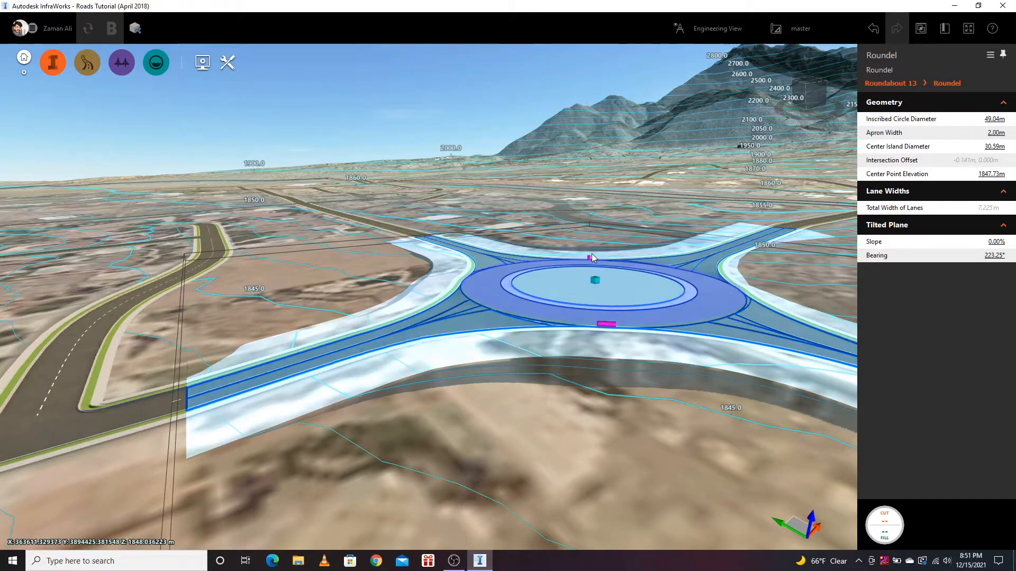
- Set the radius of the roundabout's center island to 20 m
drag(578, 371, 516, 446)
drag(611, 369, 627, 446)
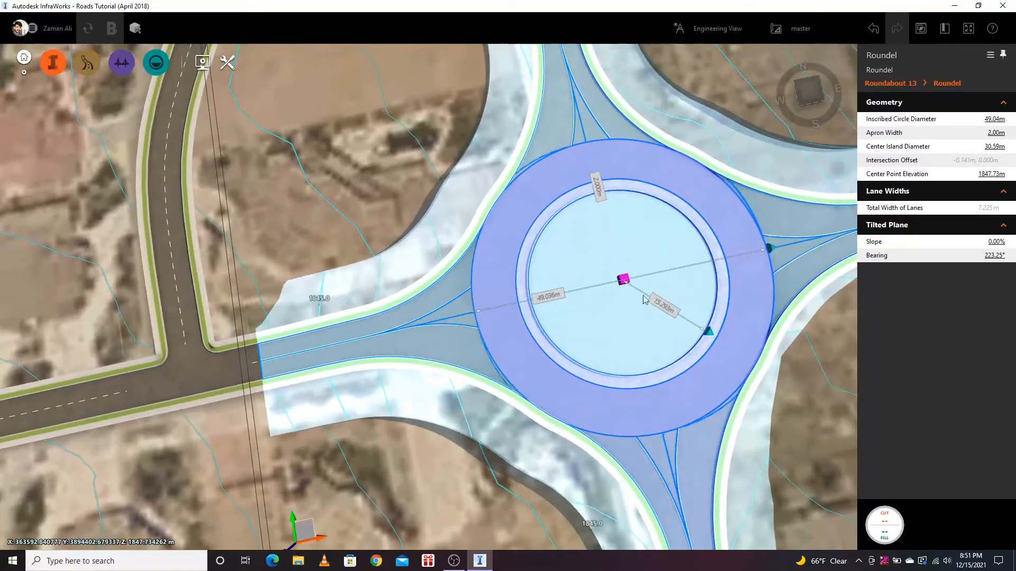
scroll(643, 298, up, 2)
drag(562, 363, 589, 347)
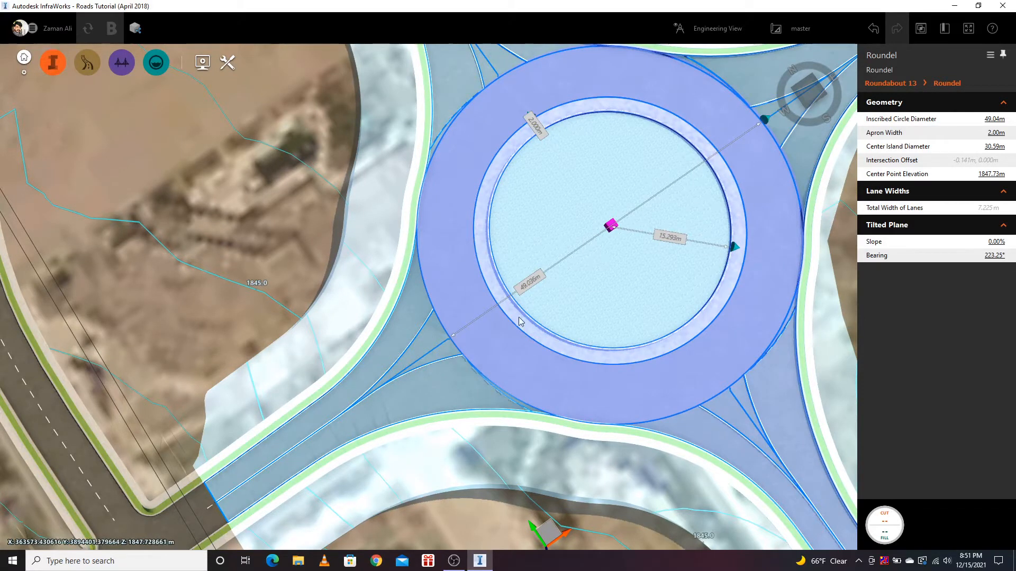
scroll(521, 321, down, 2)
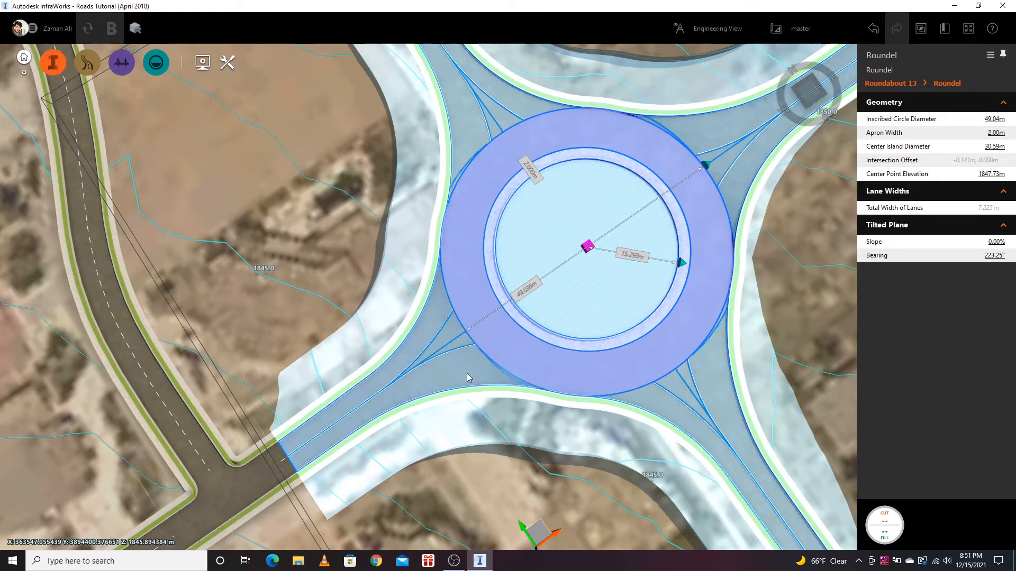
middle_drag(638, 317, 636, 246)
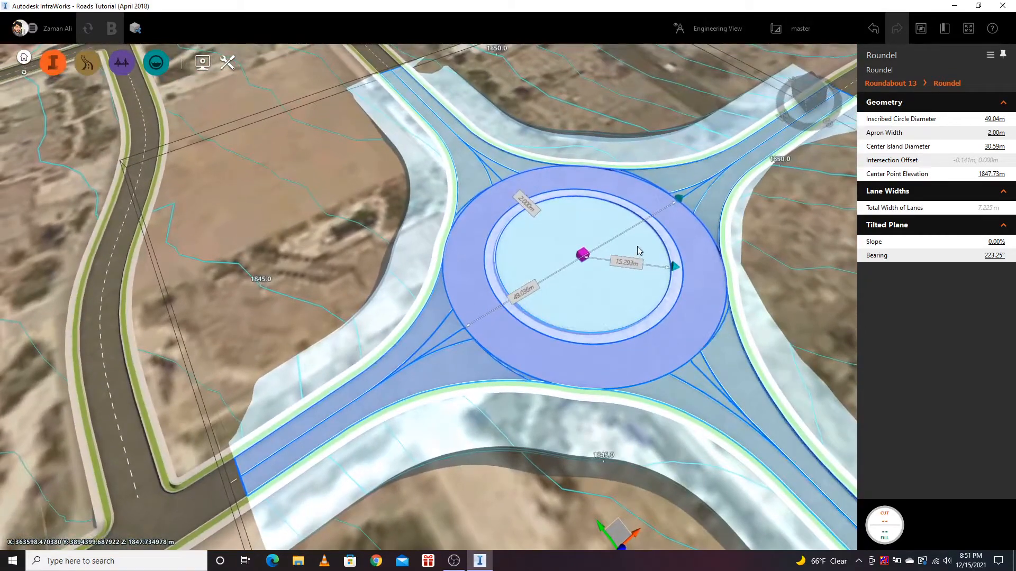
click(675, 268)
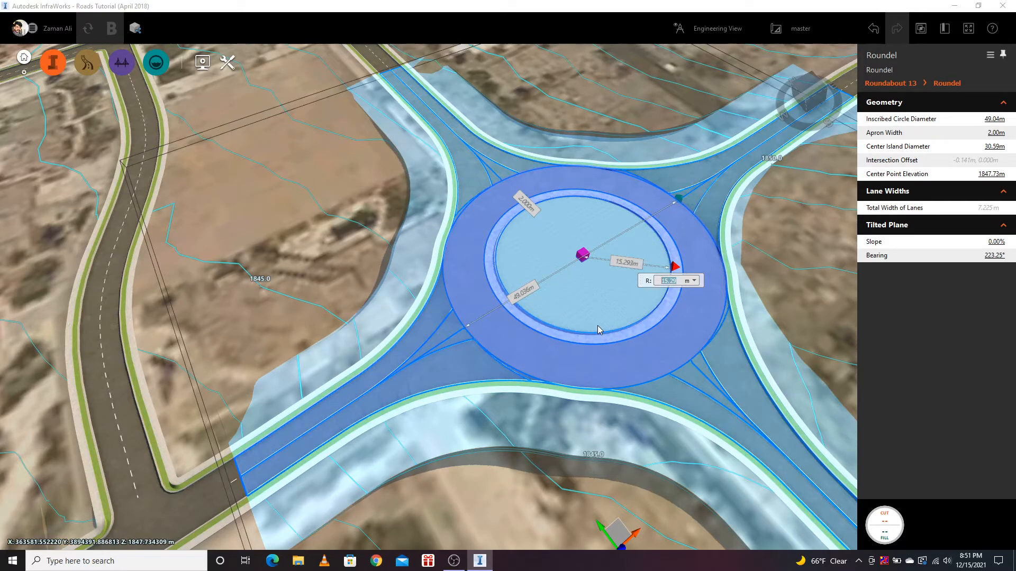
text(20)
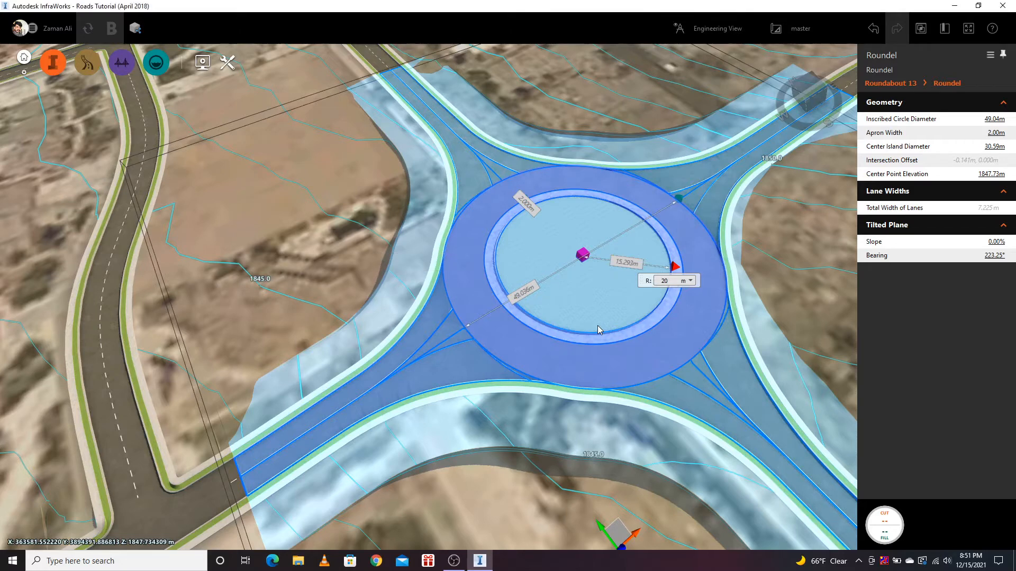
key(Return)
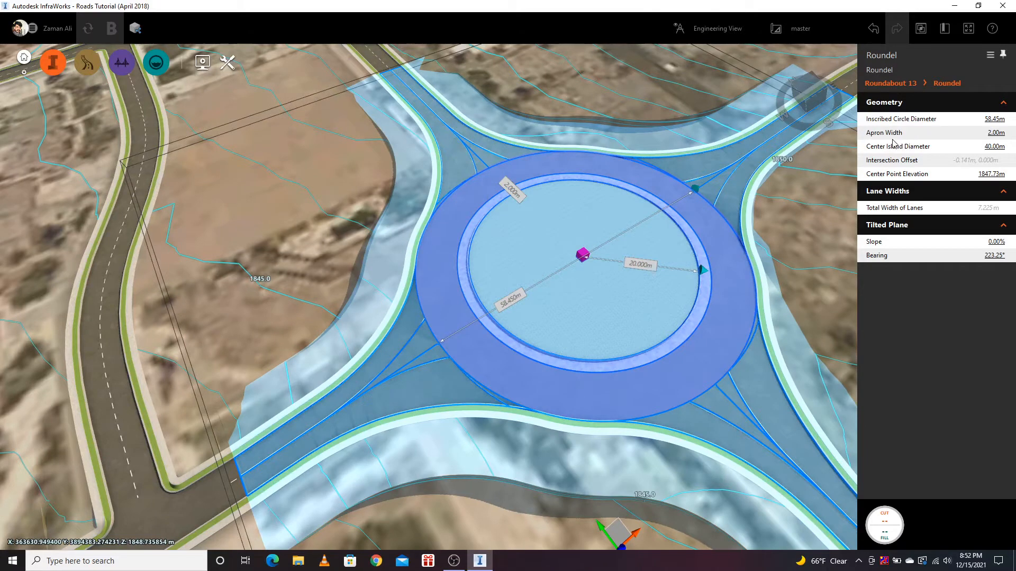
- Set the roundabout's apron width to 5 m and clear the selection
click(988, 133)
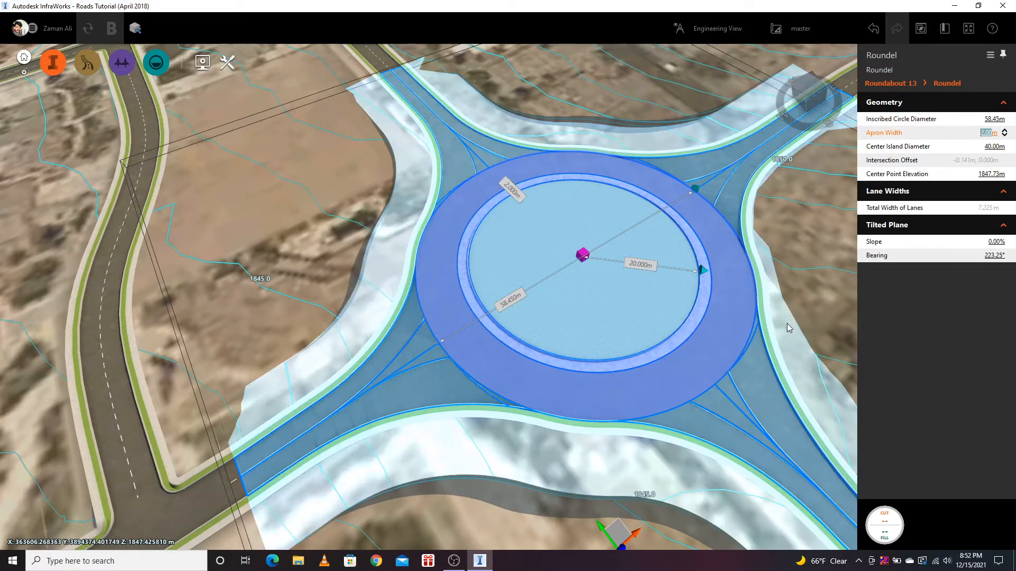
key(Return)
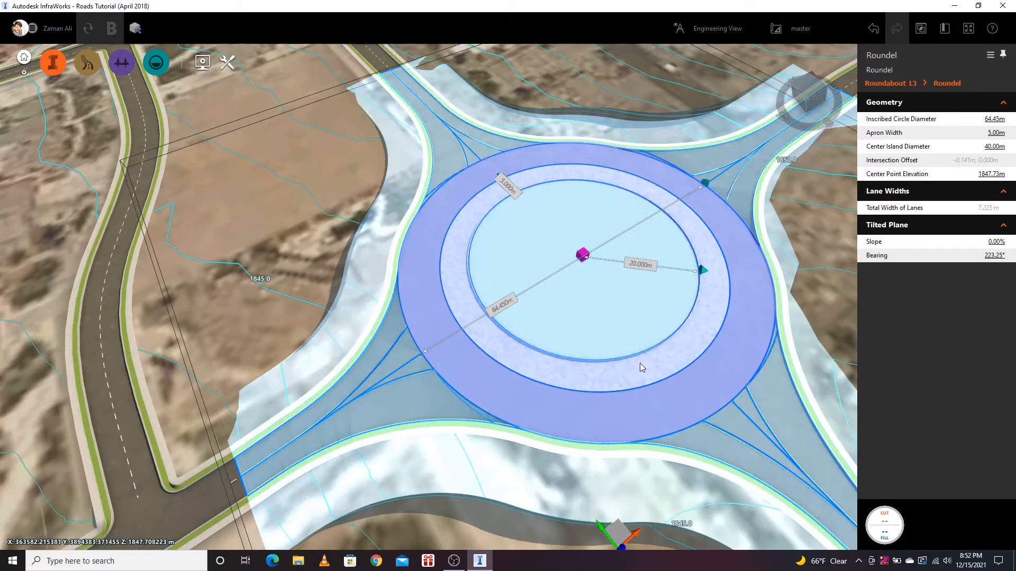
mouse_move(619, 345)
mouse_down()
mouse_move(617, 364)
mouse_move(623, 351)
mouse_up()
scroll(623, 350, down, 10)
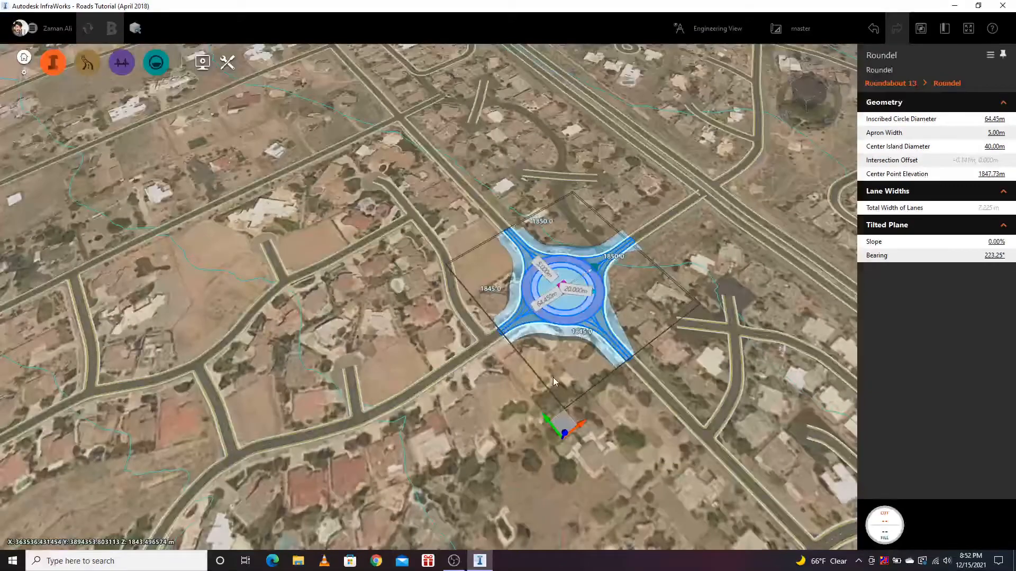
drag(553, 378, 538, 419)
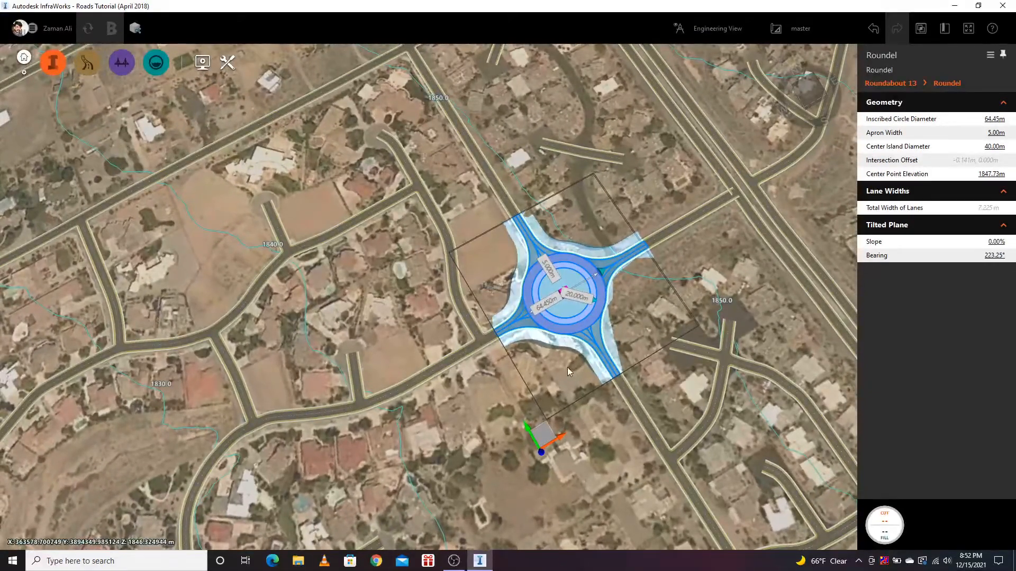
click(495, 408)
drag(556, 347, 535, 369)
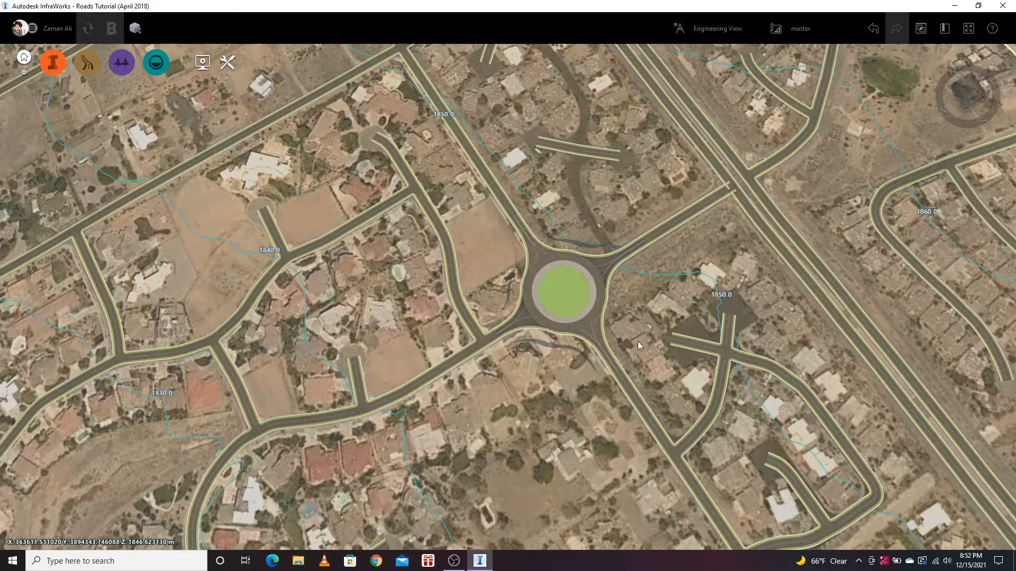
scroll(656, 321, down, 3)
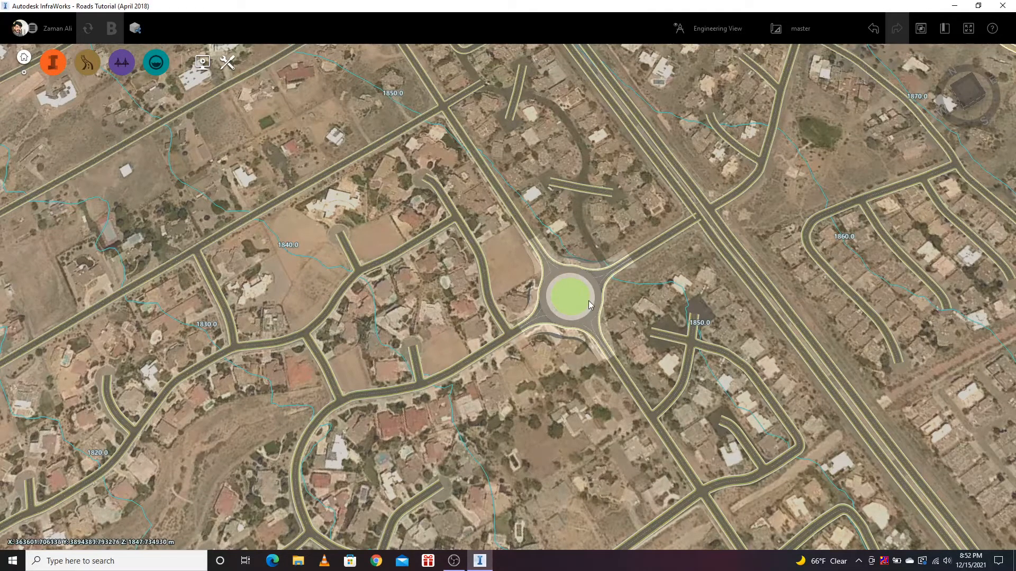
drag(558, 349, 567, 348)
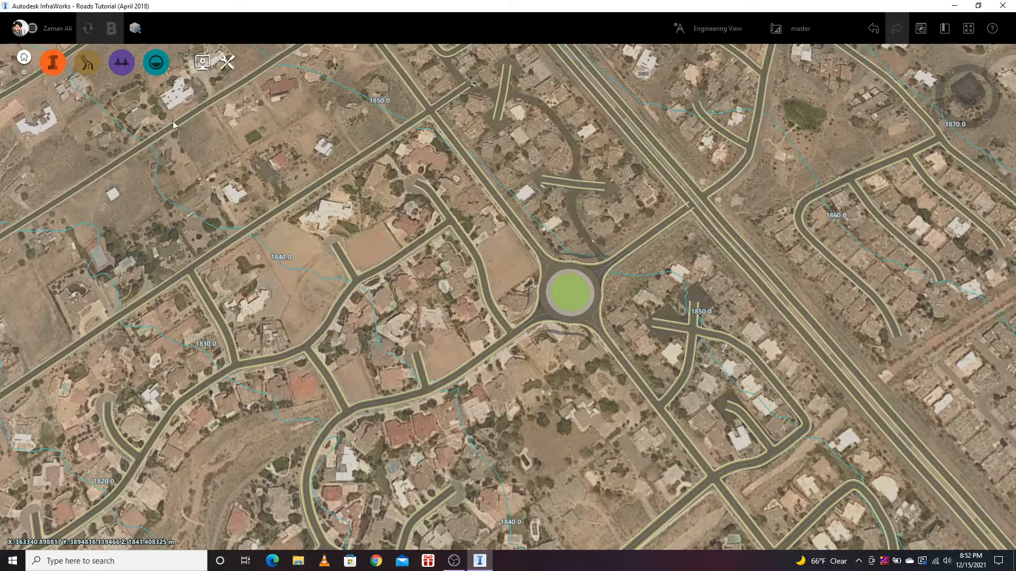
- Start an IMX export and outline a polygon extent enclosing the roundabout and its surrounding roads
click(227, 64)
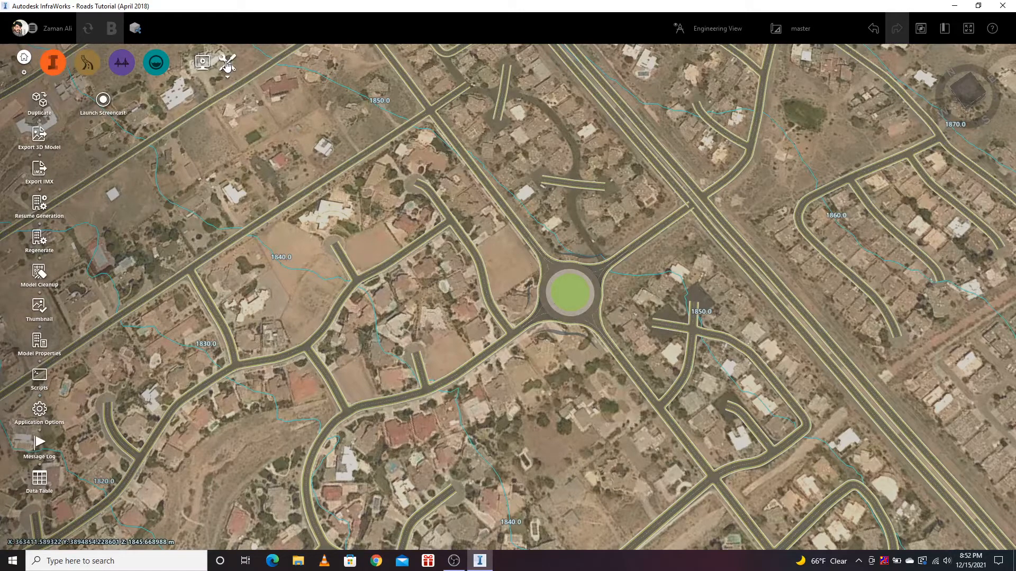
click(39, 168)
drag(503, 112, 213, 70)
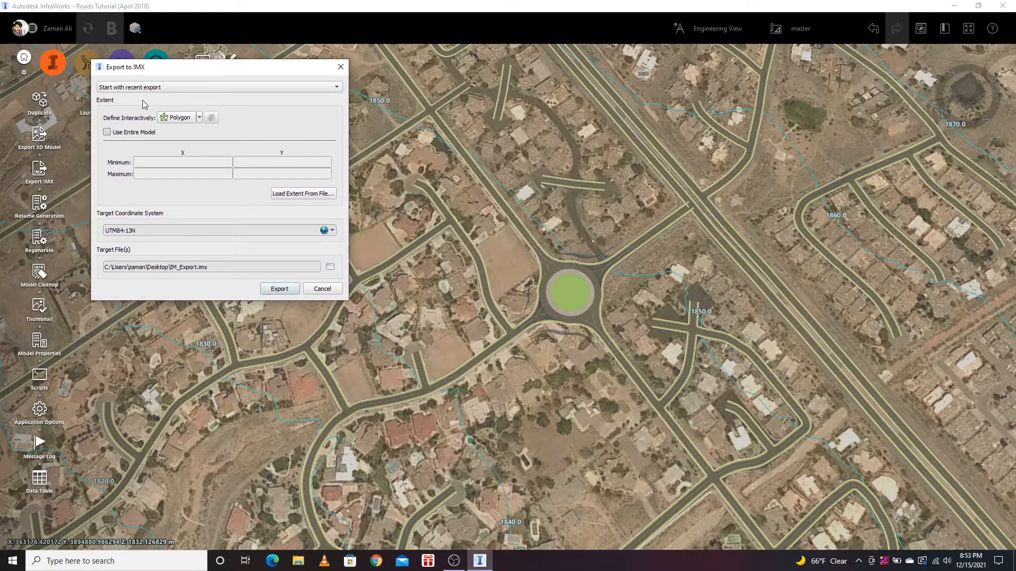
click(177, 118)
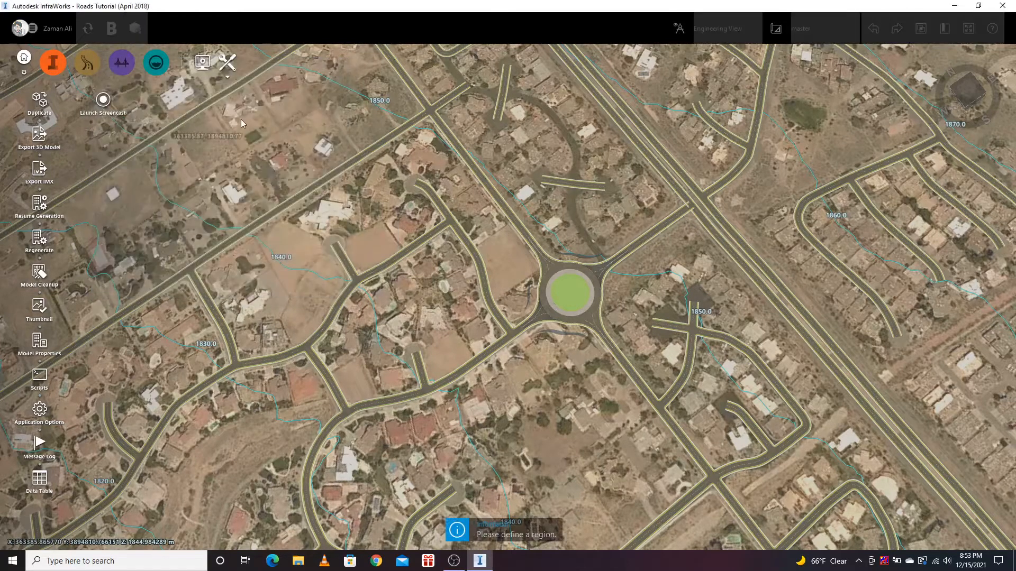
click(376, 174)
click(355, 142)
click(507, 49)
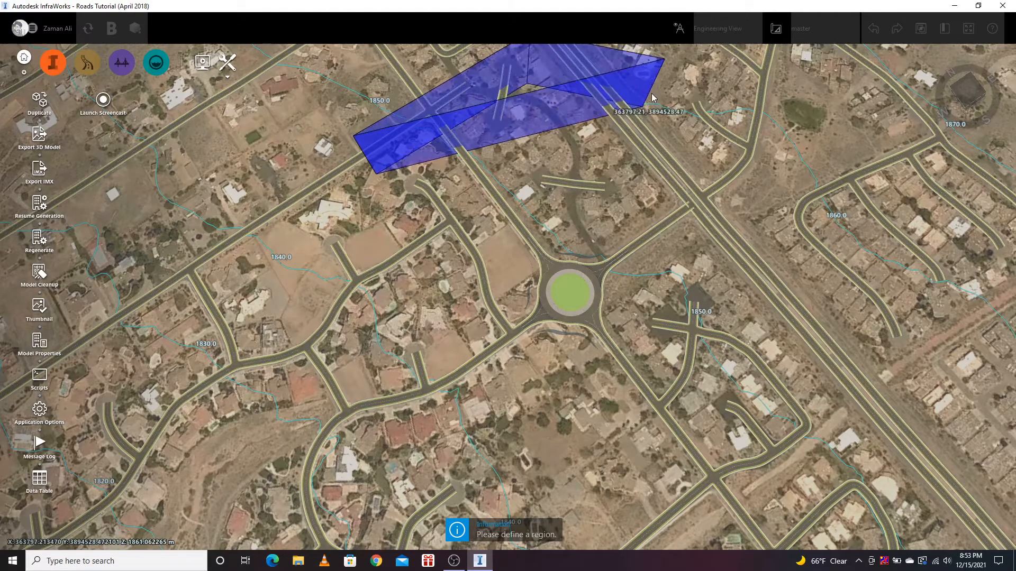
click(688, 68)
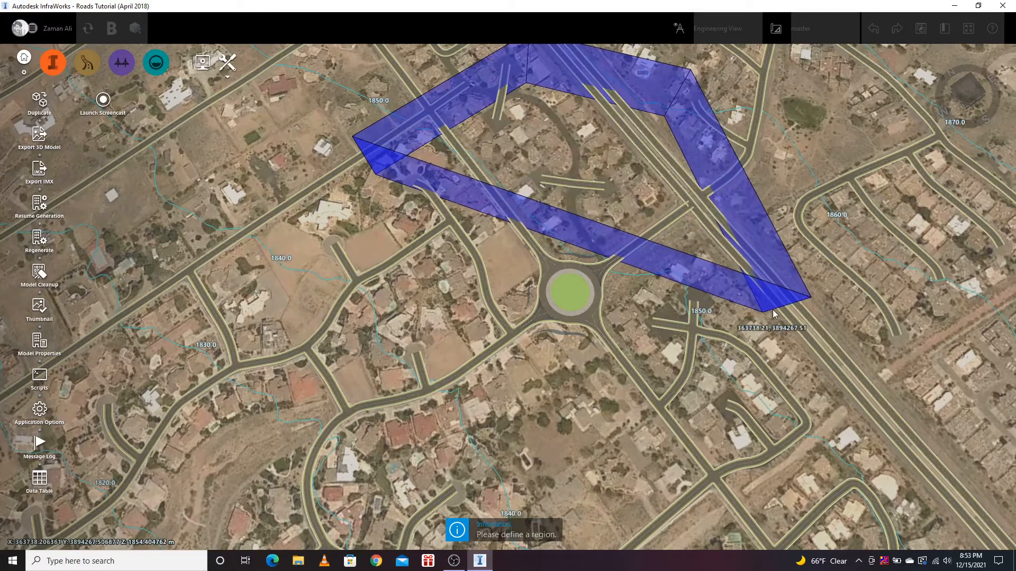
click(811, 298)
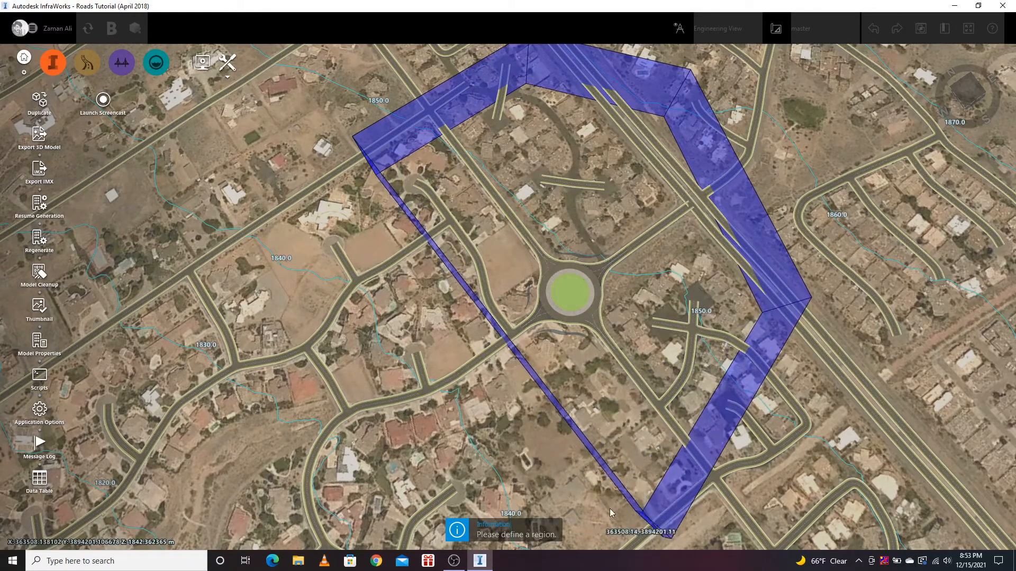
click(641, 511)
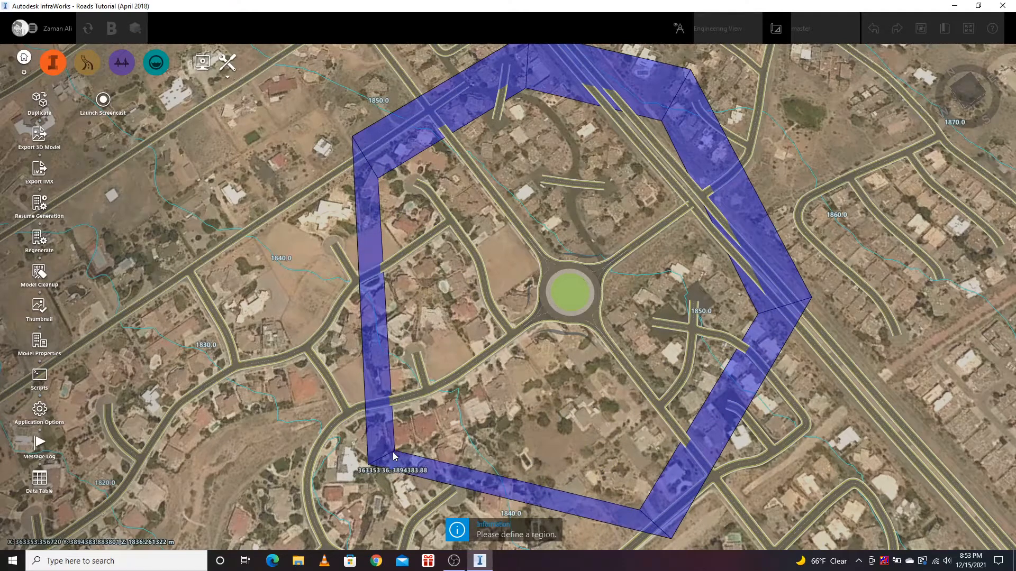
double_click(394, 448)
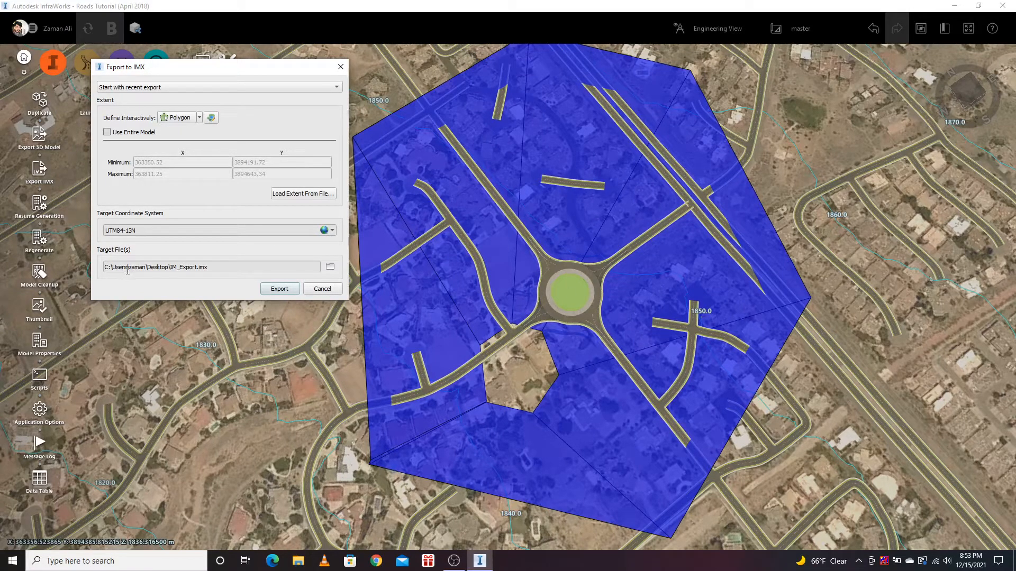
- Name the export file ra.imx on the Desktop and export the outlined area with coordinate system UTM84-13N
click(329, 269)
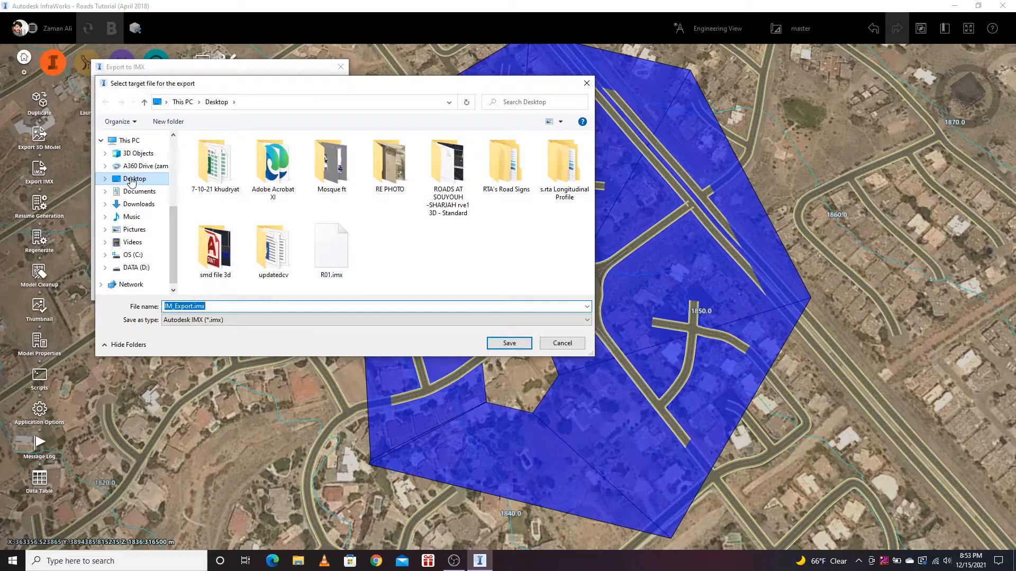
click(192, 305)
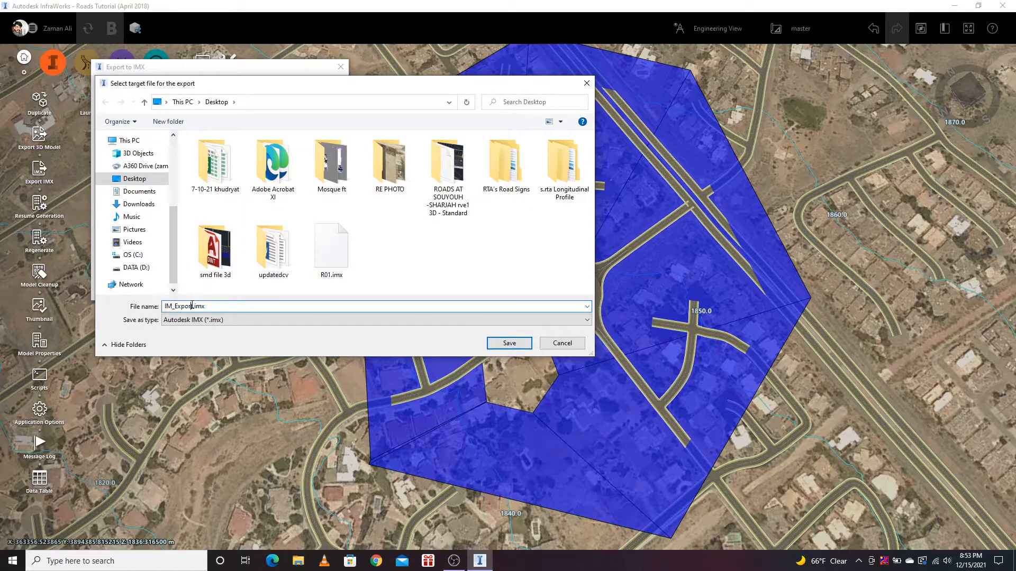
drag(192, 306, 156, 304)
text(ra)
key(Delete)
click(509, 344)
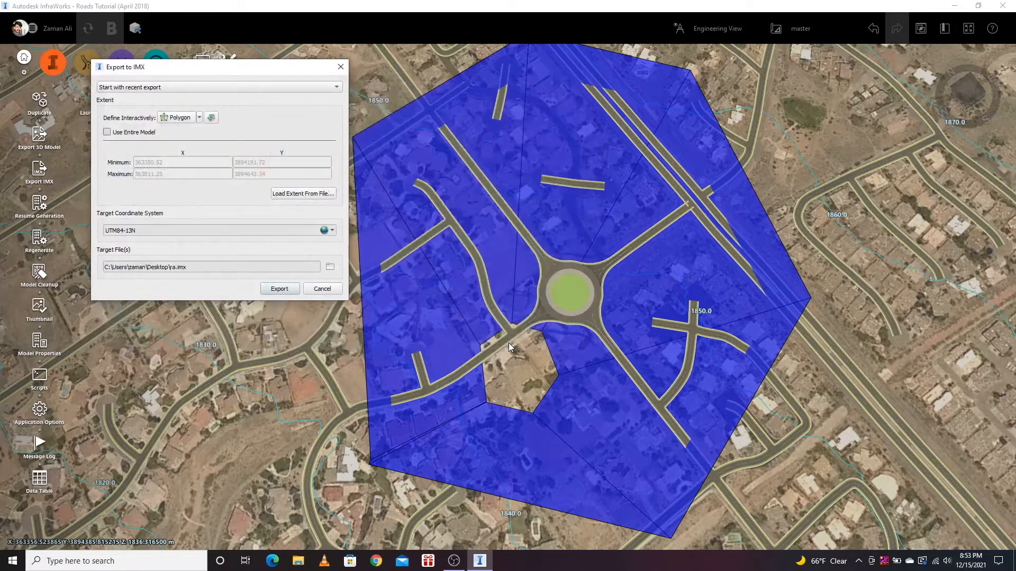
click(277, 290)
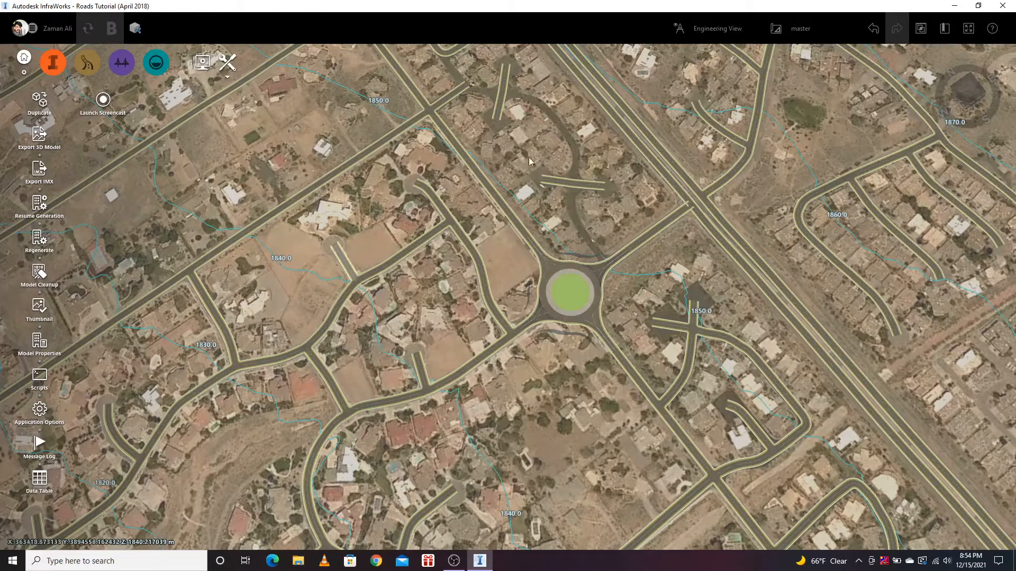
- Switch to Civil 3D and choose ra.imx from the Desktop as the InfraWorks model to open
click(954, 6)
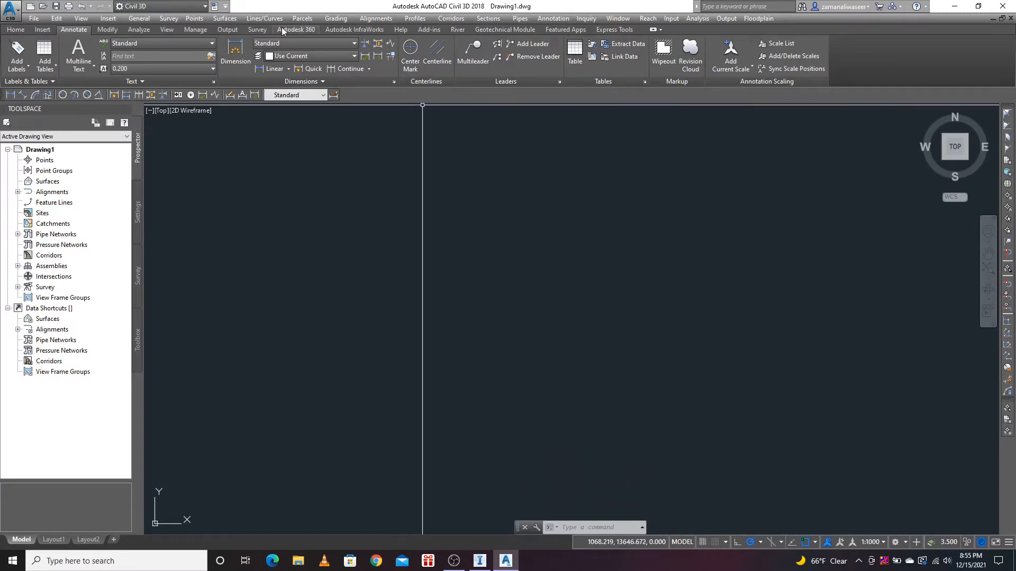
click(346, 30)
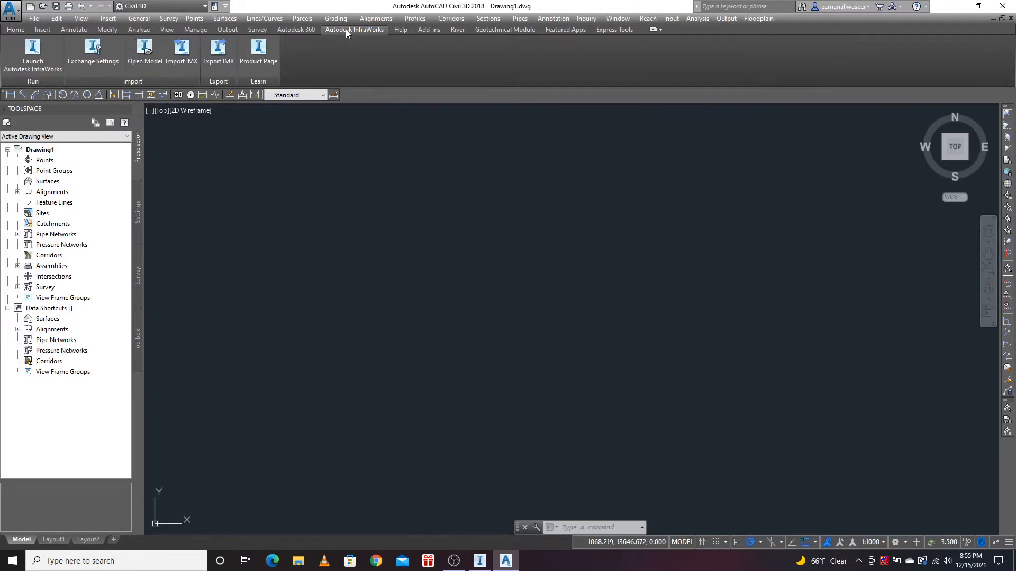
click(146, 59)
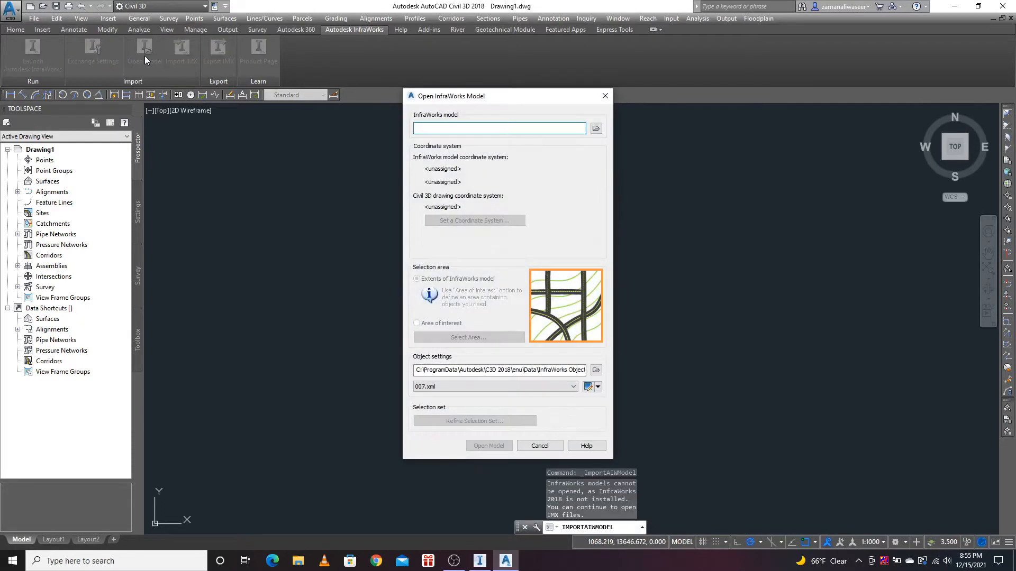
click(596, 130)
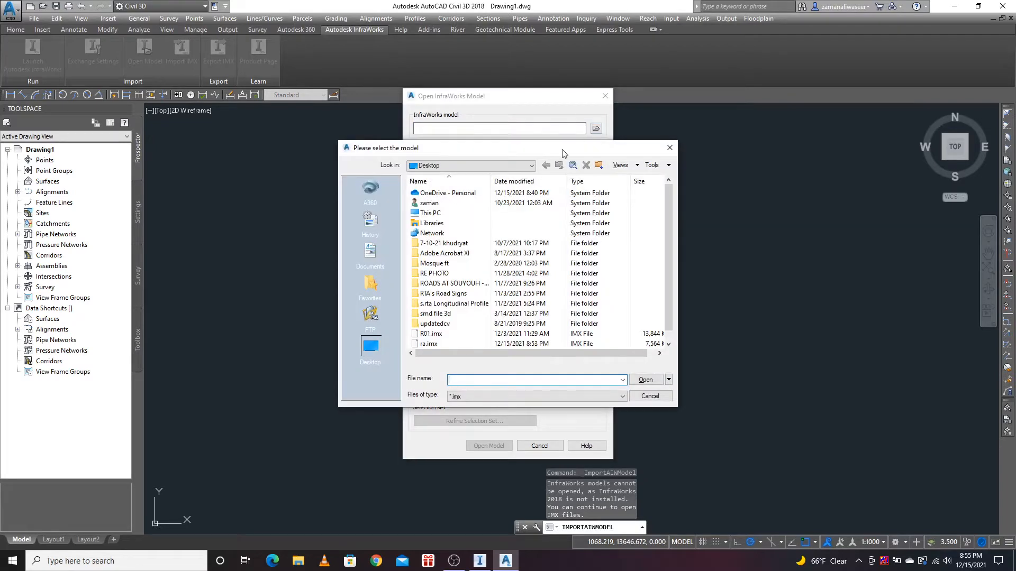
click(430, 343)
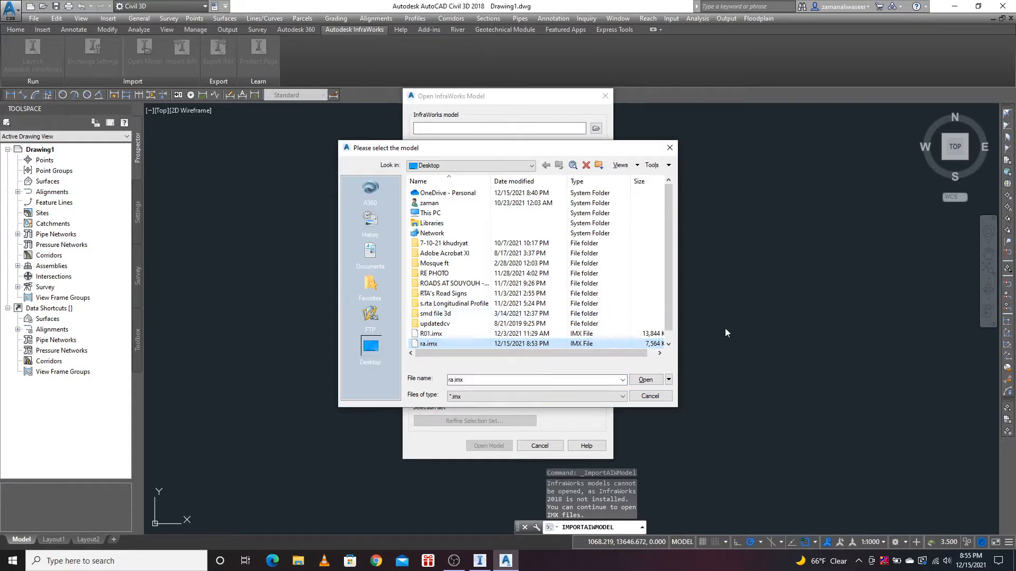
click(645, 380)
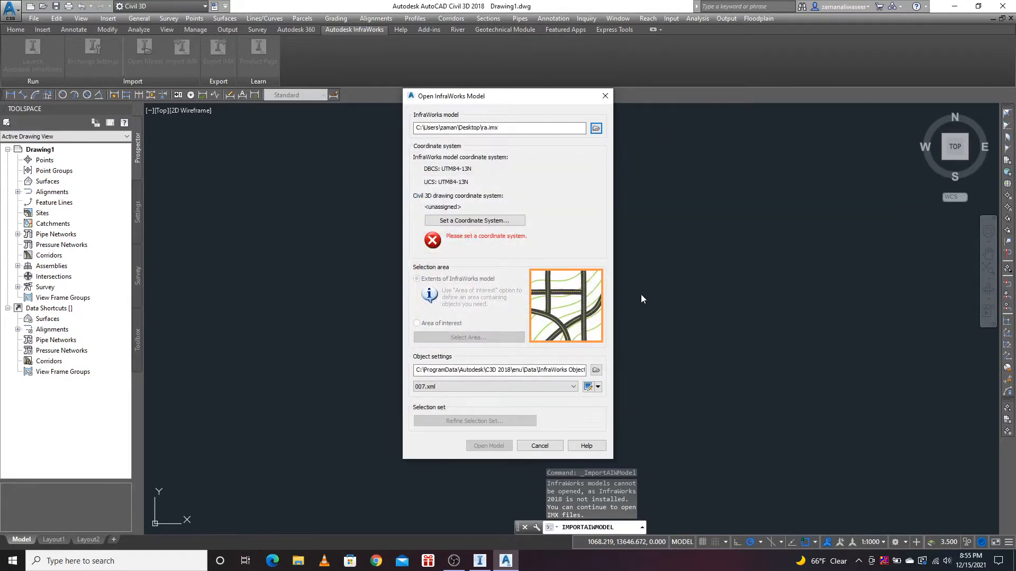
- Assign the InfraWorks model's coordinate system UTM84-13N to the drawing and open the model
click(476, 221)
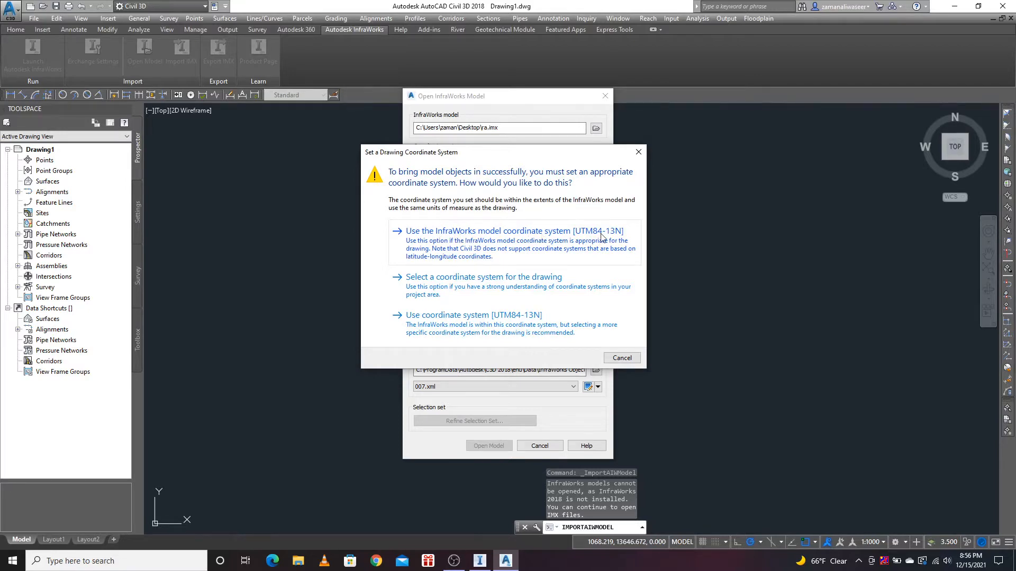
click(516, 247)
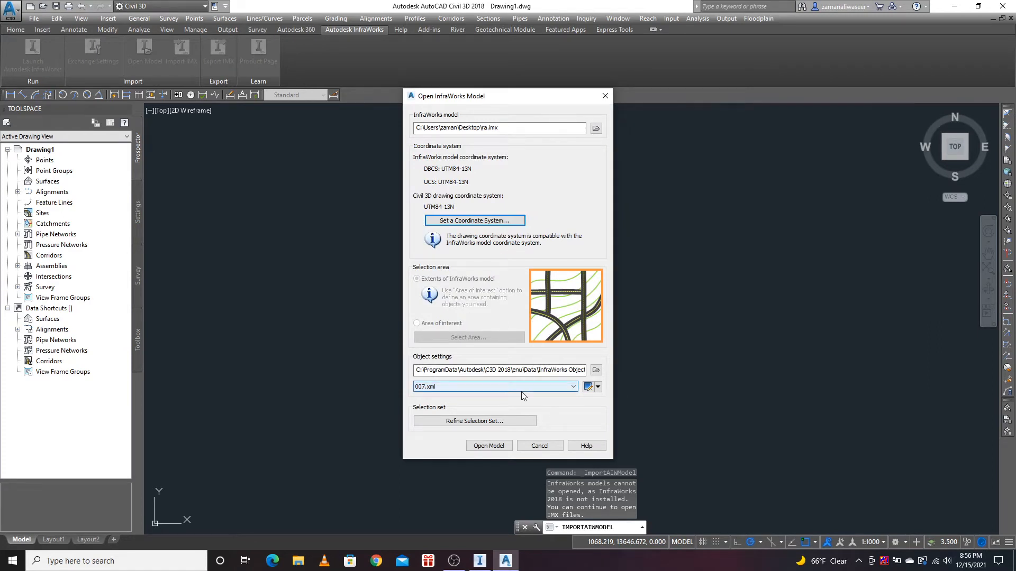
click(488, 446)
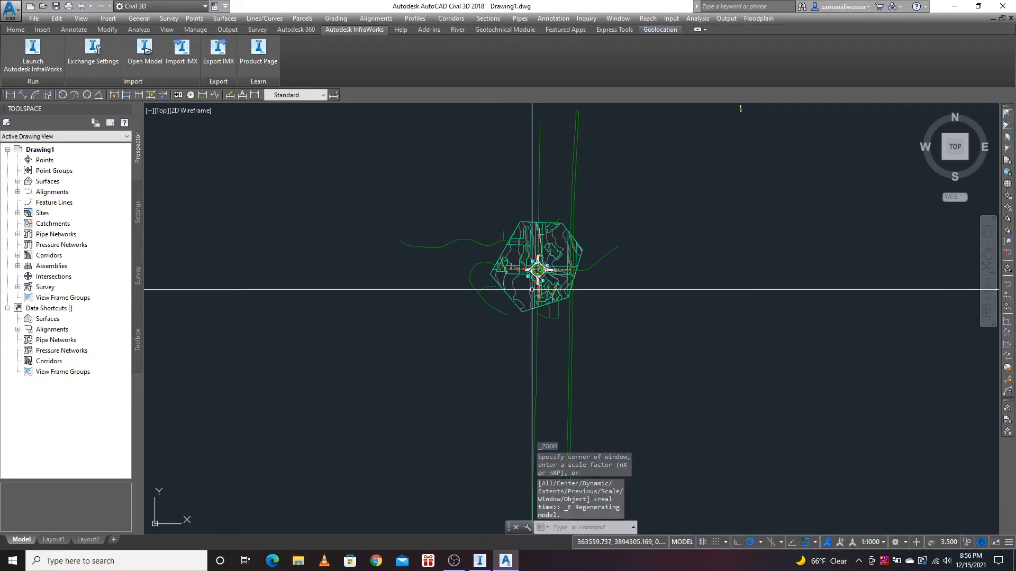
- Examine the imported roundabout and select its corridor to see how it covers the circulating lanes and all four arms
scroll(562, 274, up, 12)
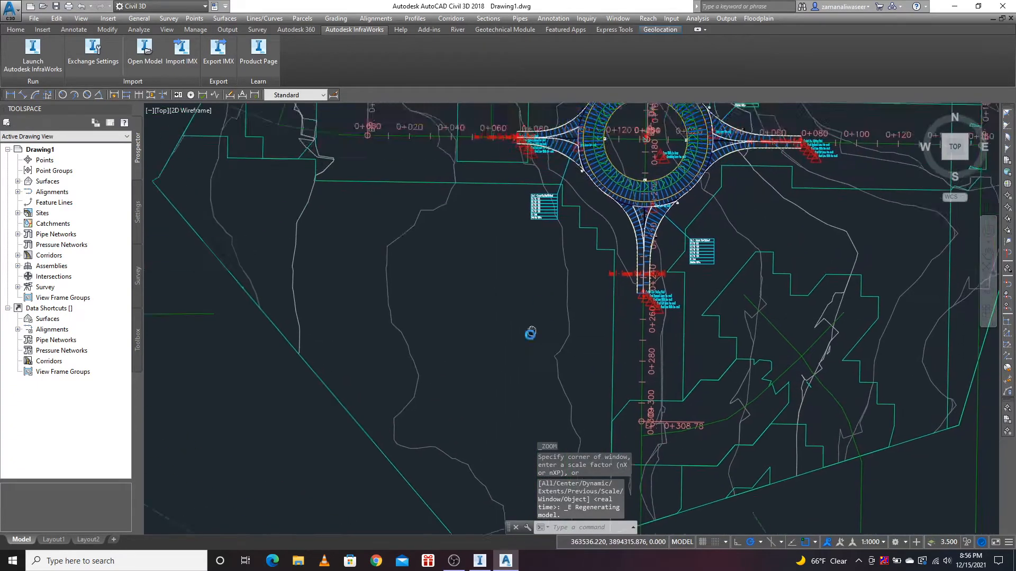
scroll(627, 268, down, 4)
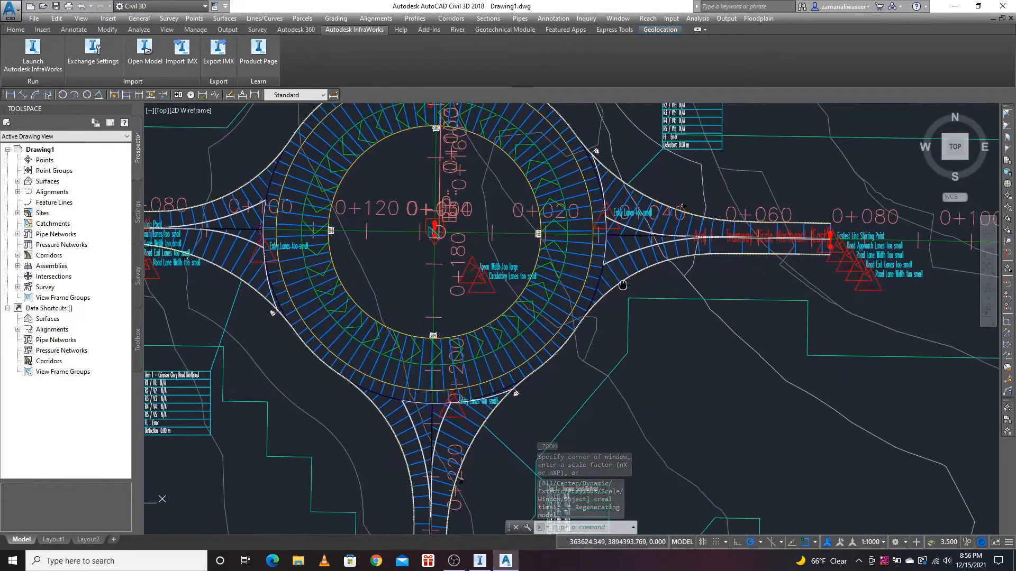
scroll(576, 309, up, 7)
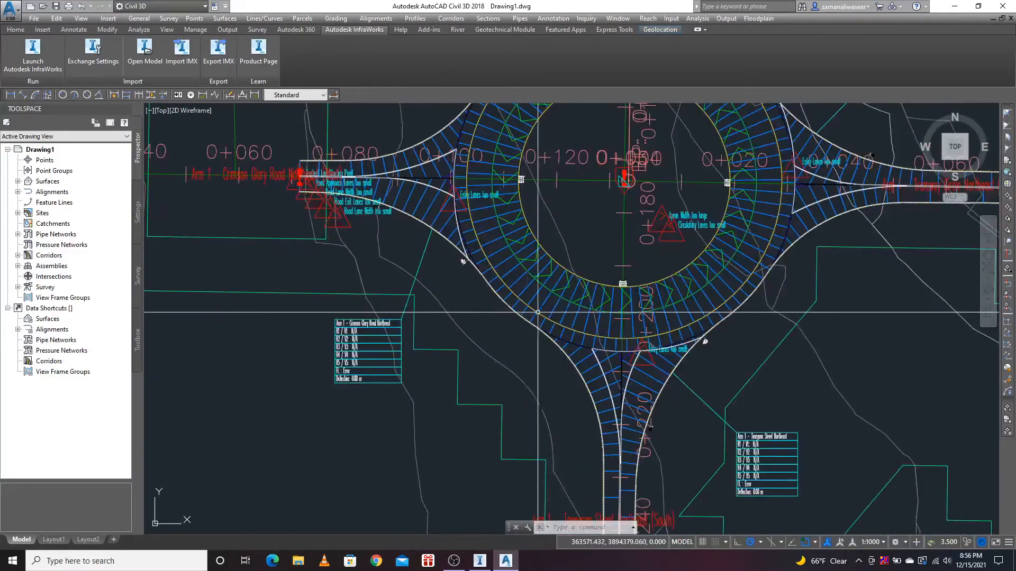
click(537, 285)
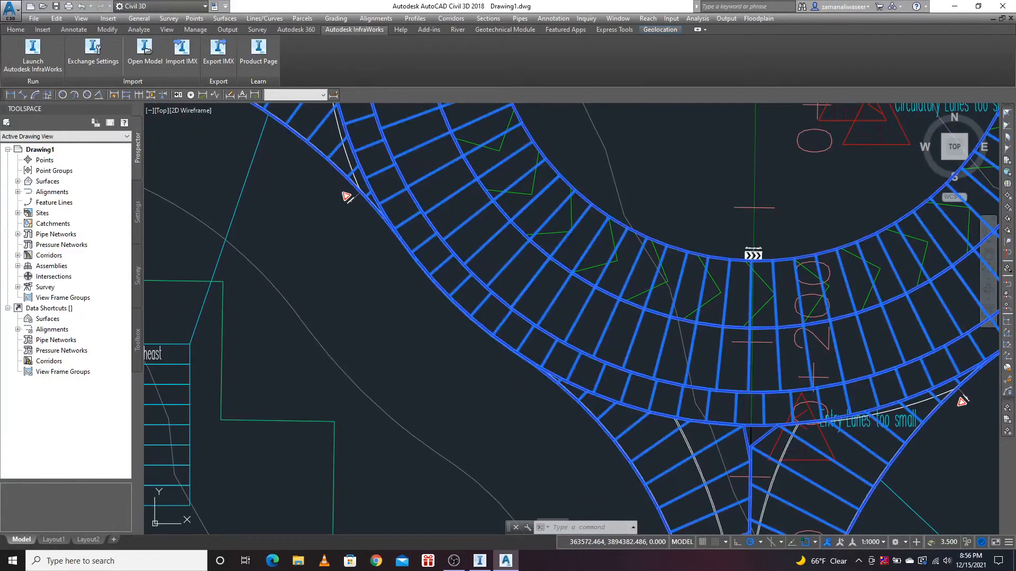
scroll(540, 329, down, 6)
scroll(564, 314, up, 8)
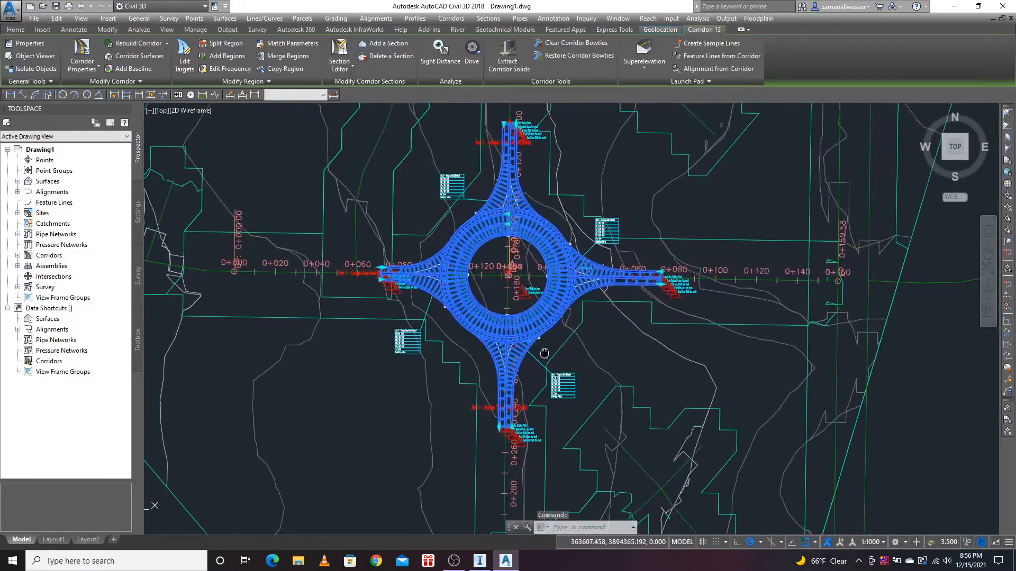
scroll(564, 314, down, 8)
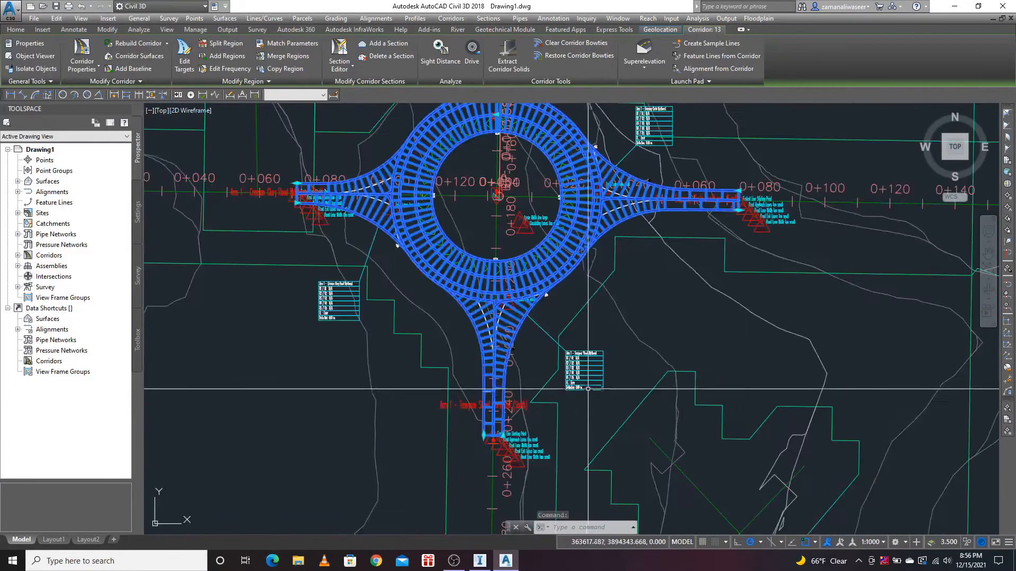
scroll(527, 301, up, 4)
scroll(526, 301, down, 4)
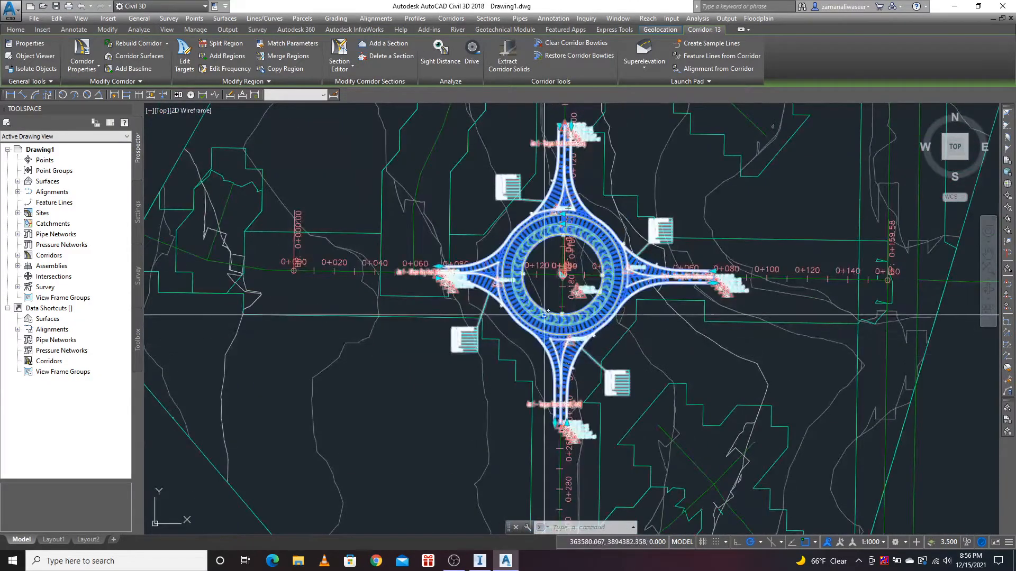
- Inspect the chevron sign at the central island's southern edge and the yield signs beside the southern and western entries
scroll(760, 343, up, 7)
scroll(683, 345, up, 2)
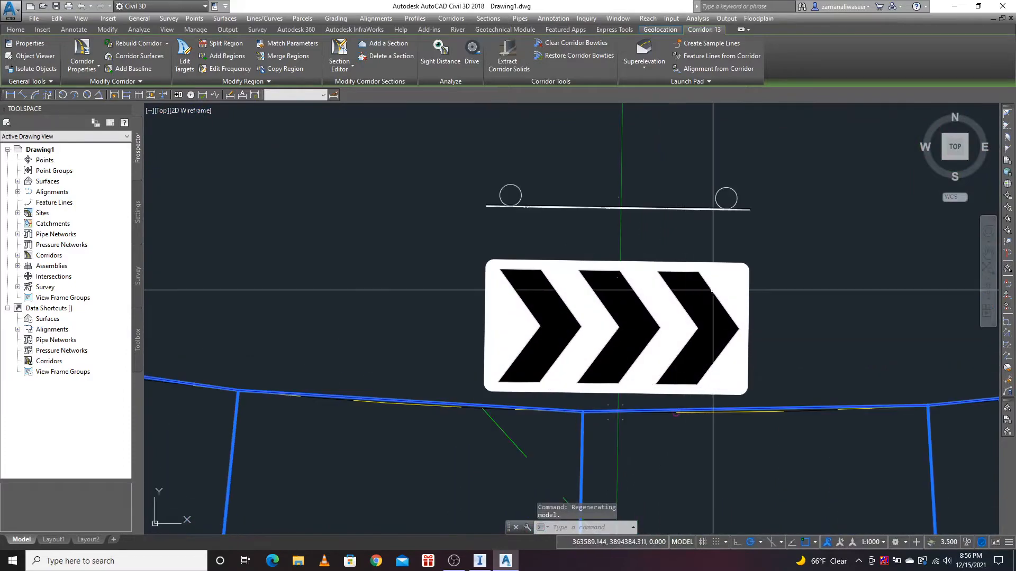
scroll(618, 280, down, 6)
scroll(618, 280, down, 6)
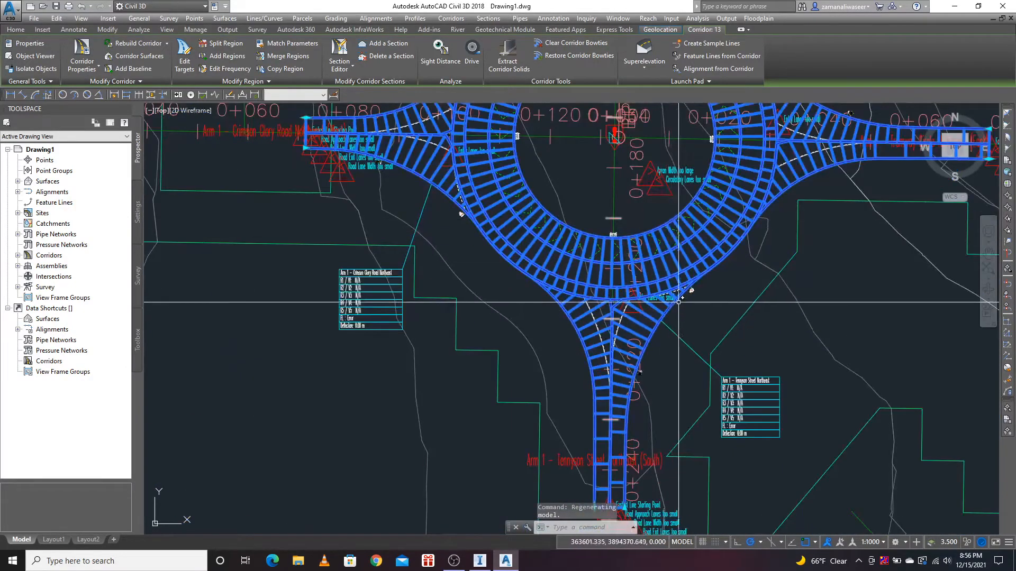
scroll(725, 238, up, 8)
scroll(759, 242, up, 3)
scroll(740, 227, down, 5)
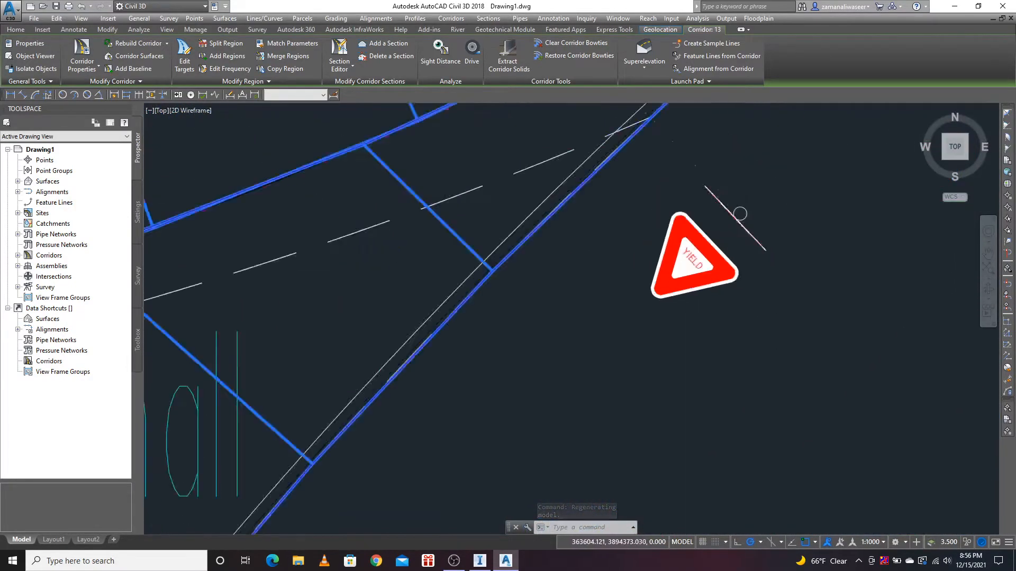
scroll(641, 217, down, 7)
middle_drag(463, 275, 572, 404)
scroll(393, 242, up, 8)
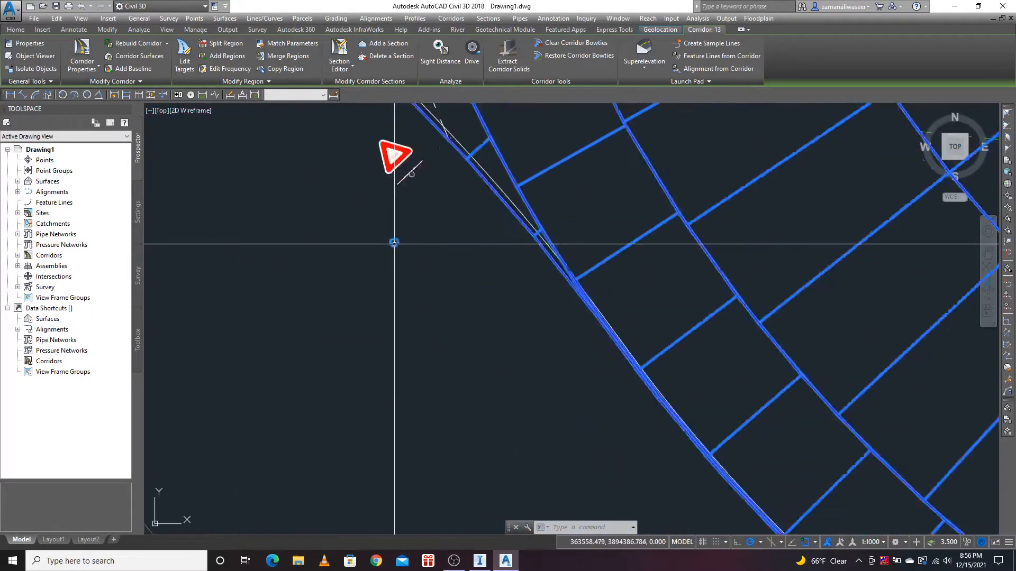
scroll(395, 170, up, 4)
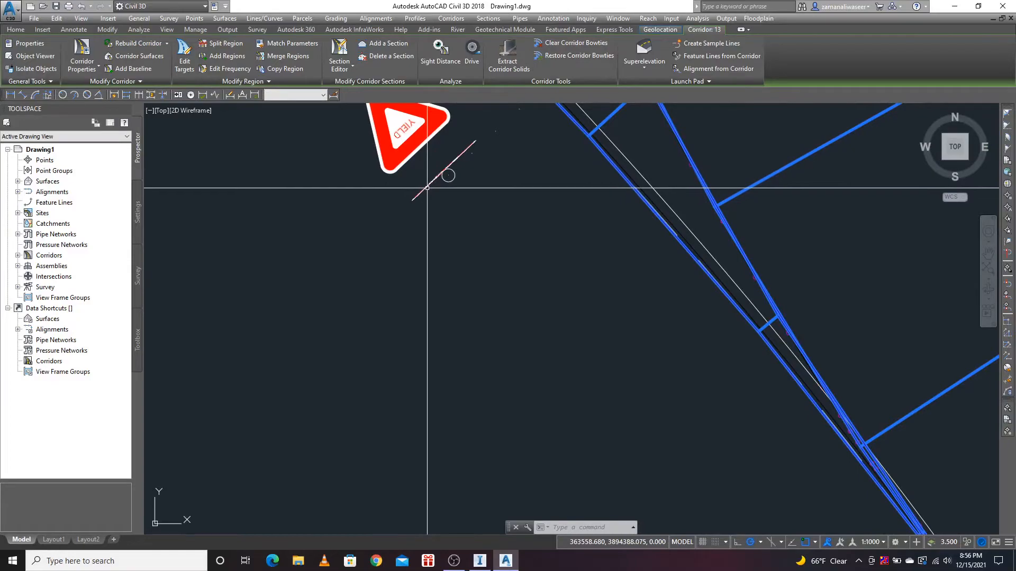
scroll(426, 178, down, 6)
scroll(438, 373, down, 8)
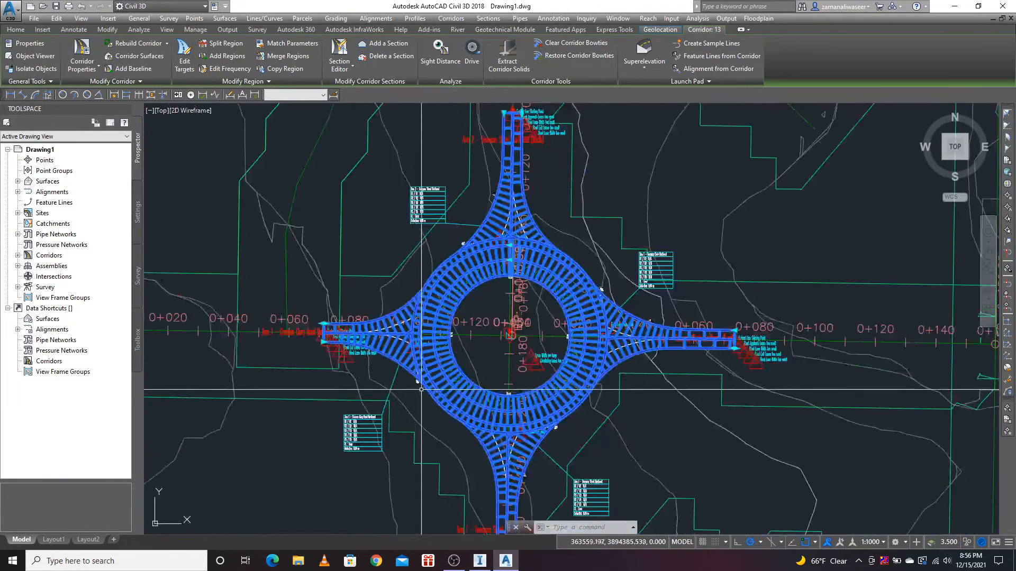
- Inspect the eastern and northern entries with their yield signs, and the chevron sign at the central island's northern edge
scroll(606, 278, up, 6)
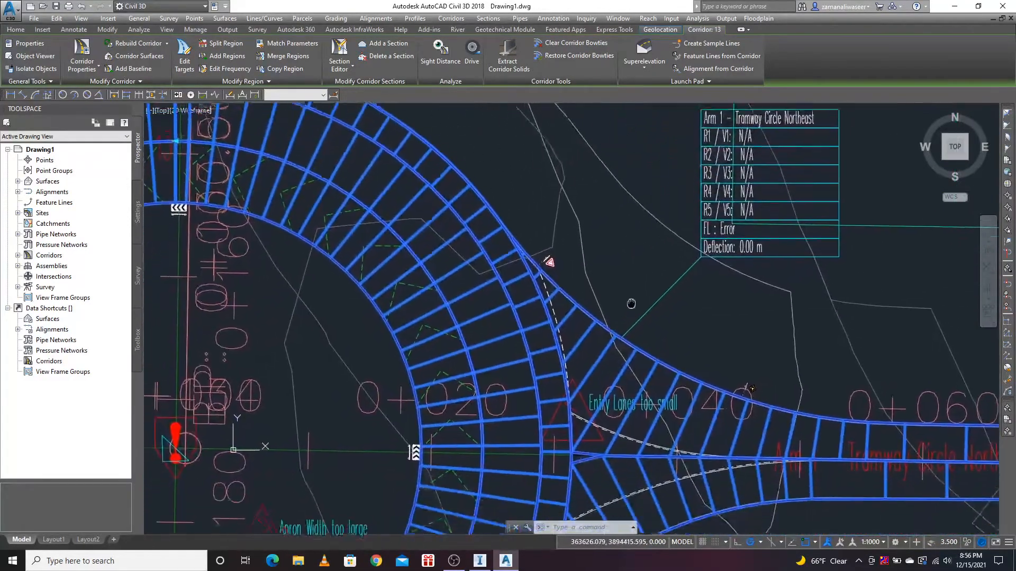
scroll(633, 285, down, 5)
scroll(505, 219, up, 5)
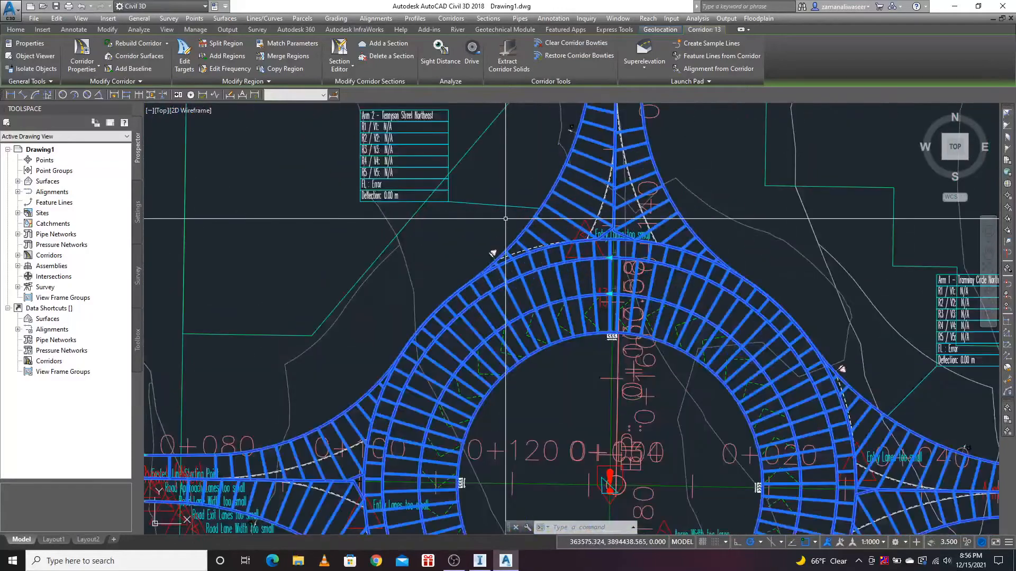
scroll(501, 248, up, 5)
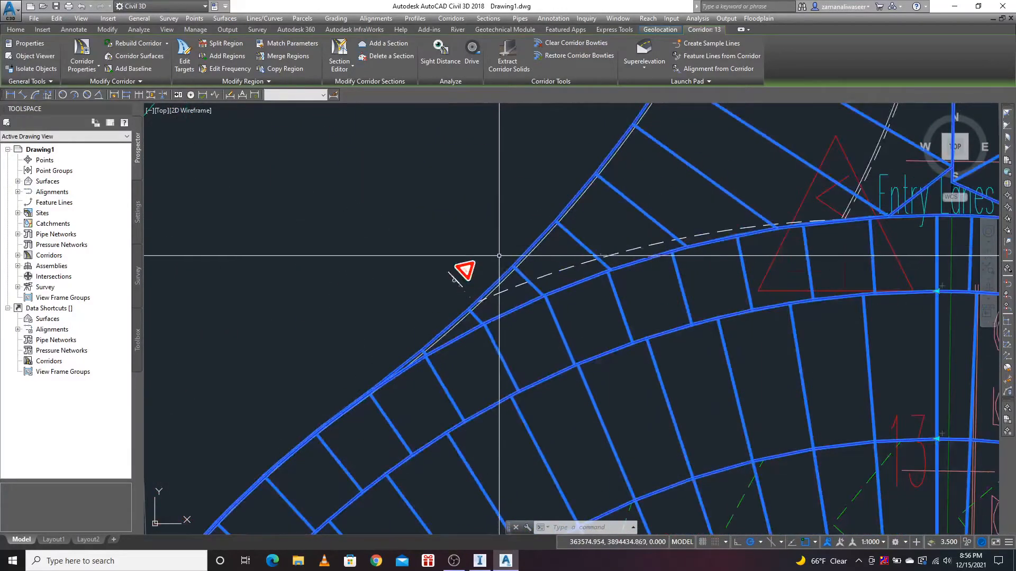
scroll(466, 264, down, 6)
scroll(511, 270, up, 7)
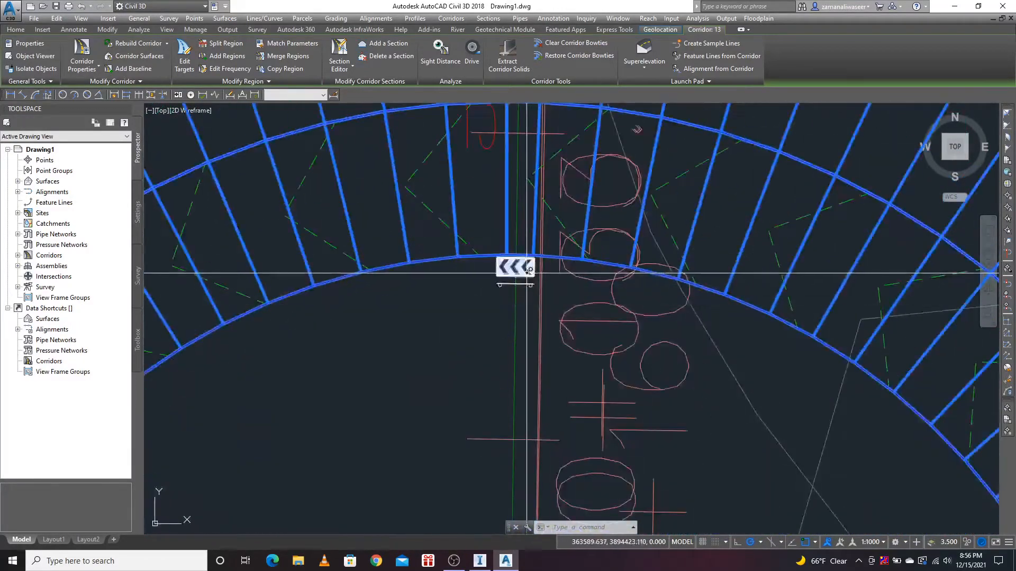
scroll(546, 291, down, 5)
scroll(652, 372, up, 5)
scroll(511, 288, down, 5)
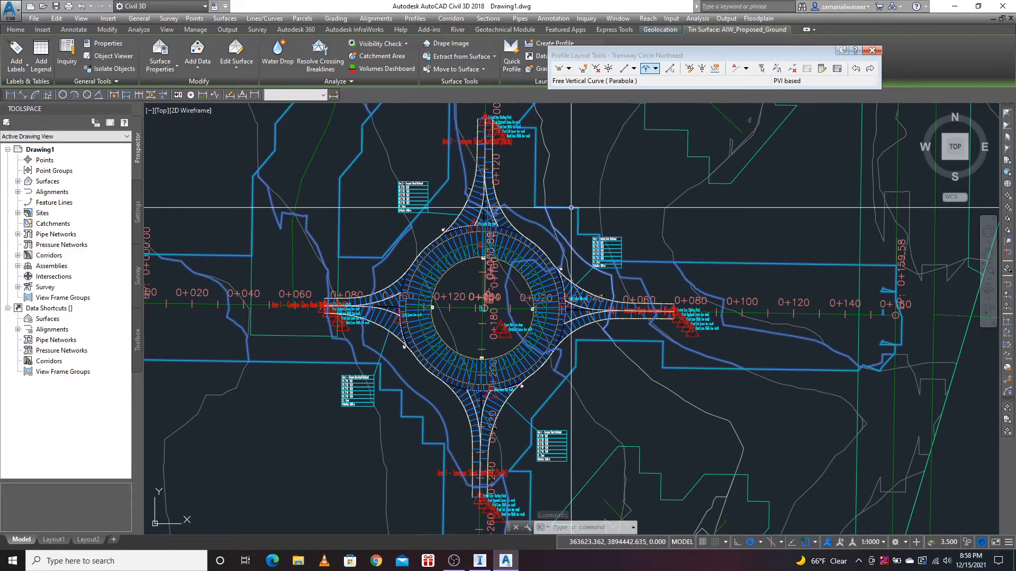
- Select the roundabout's marking linework and examine the selected markings, signs and labels around the central island and arms
scroll(482, 276, up, 6)
middle_drag(506, 296, 529, 382)
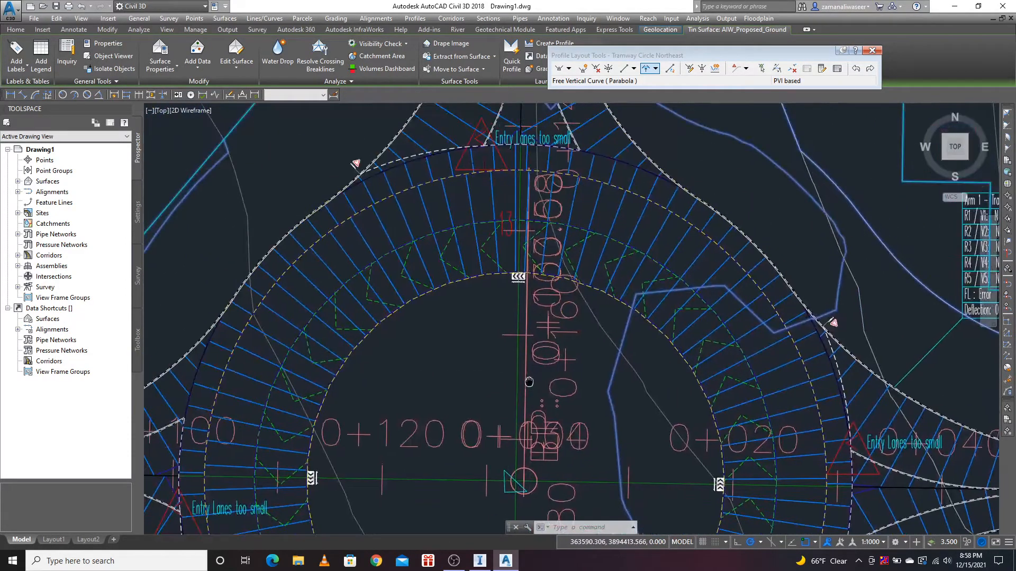
click(465, 278)
scroll(541, 271, down, 5)
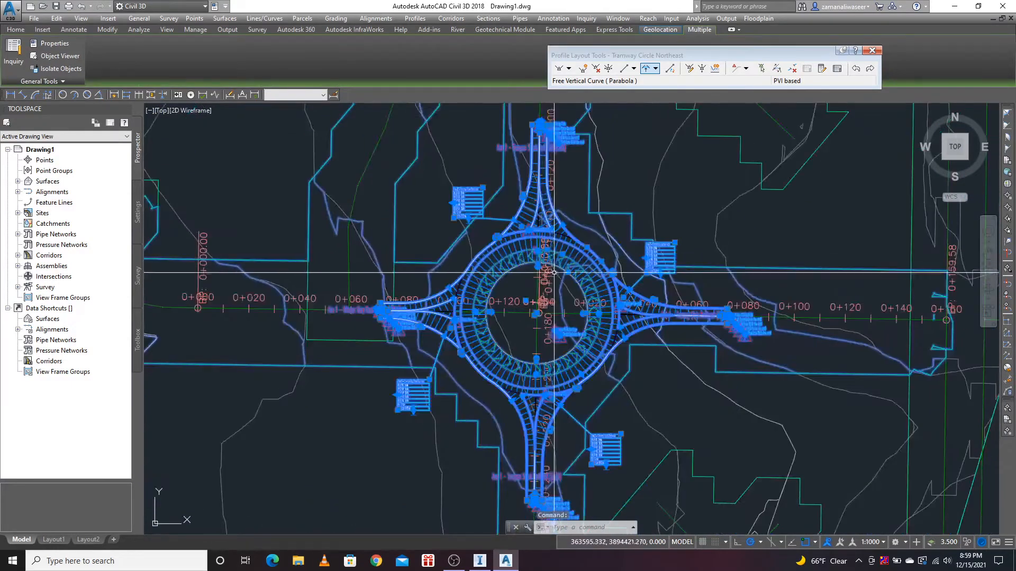
scroll(527, 319, up, 3)
scroll(508, 230, down, 4)
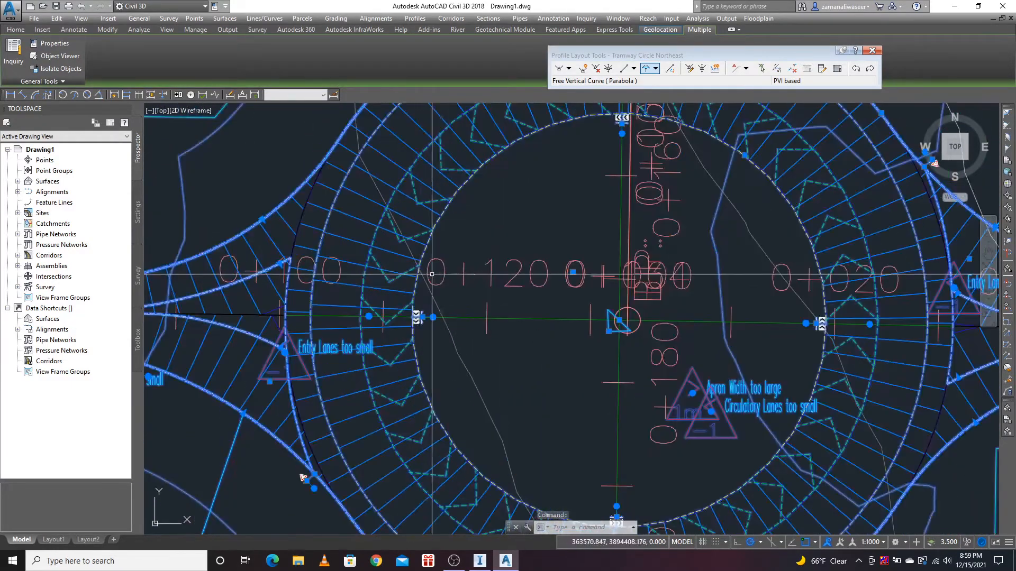
scroll(450, 323, up, 4)
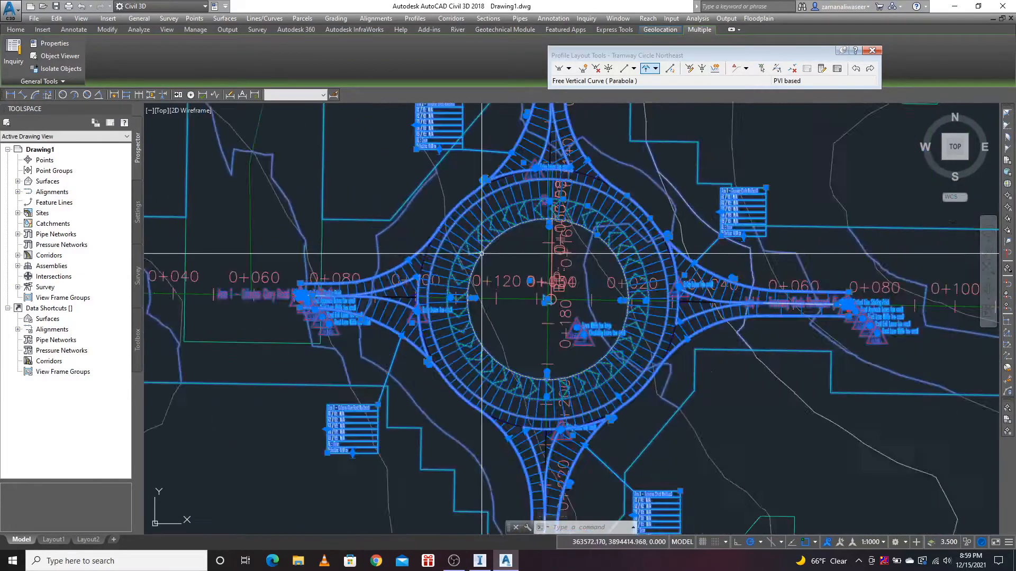
- Examine the imported road assemblies northeast of the model, comparing the pavement layers of the two-sided and one-sided ones
scroll(506, 314, down, 7)
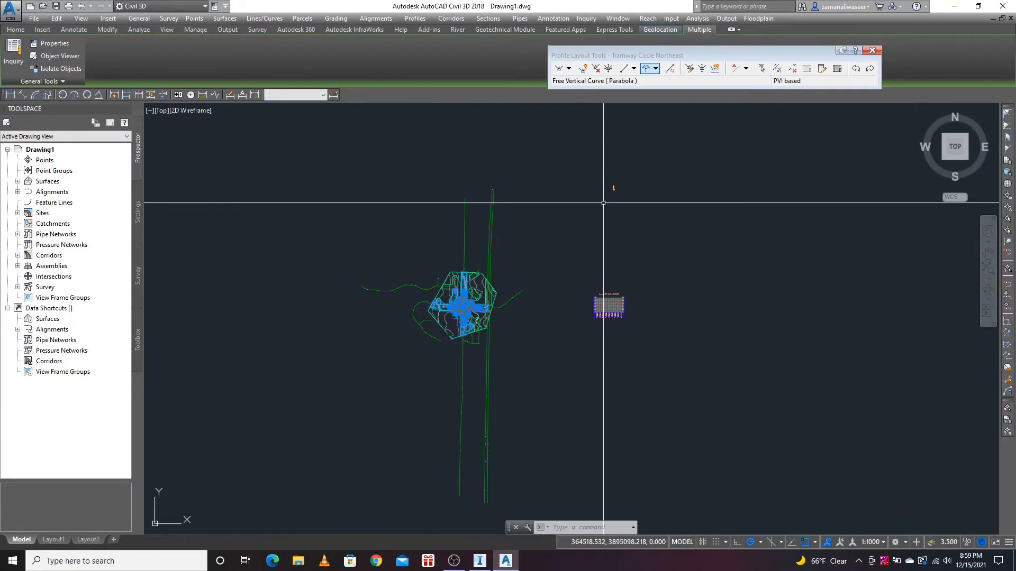
scroll(603, 202, up, 3)
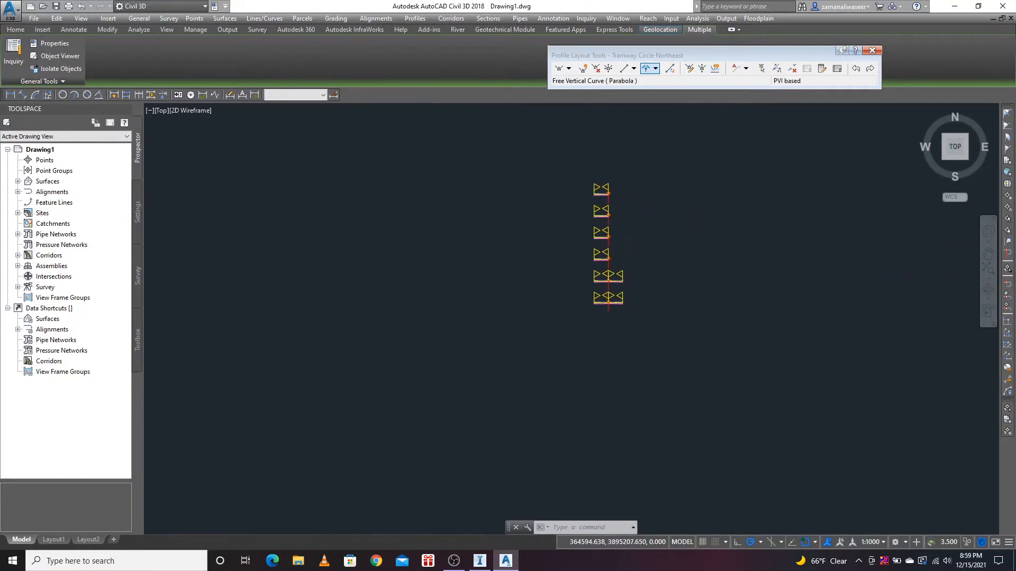
scroll(609, 269, up, 4)
scroll(513, 257, up, 4)
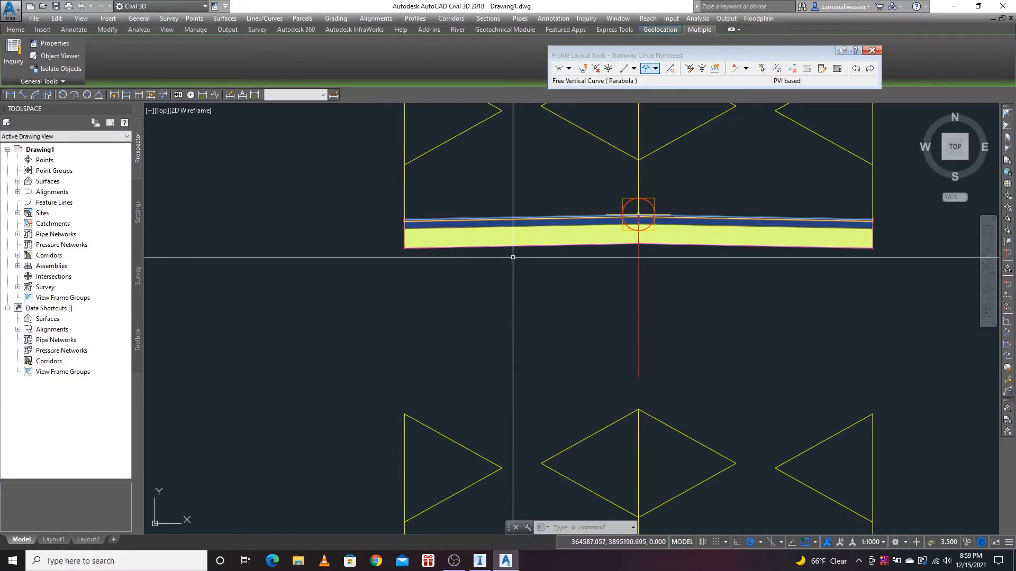
scroll(644, 220, up, 5)
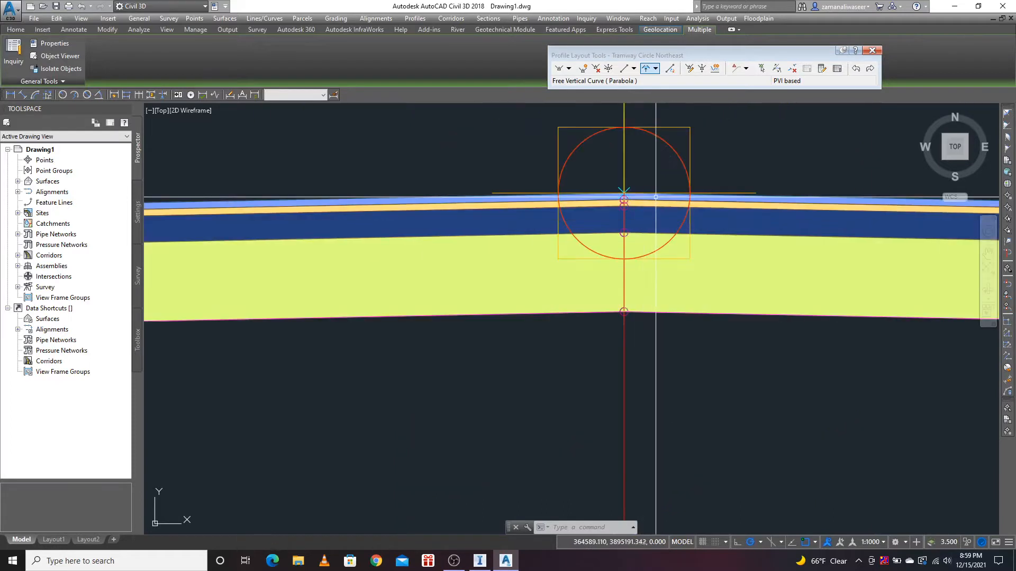
scroll(608, 275, down, 10)
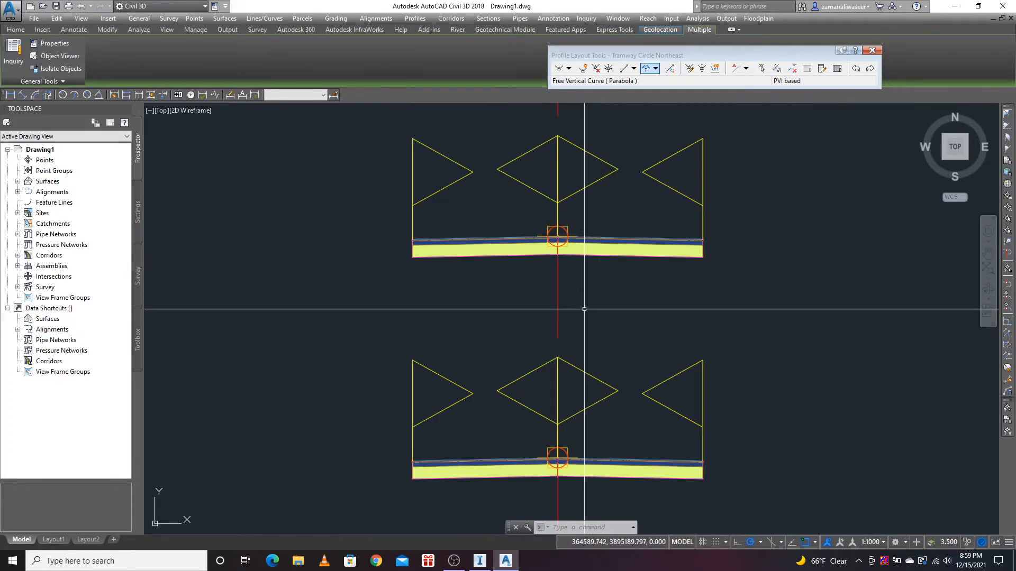
scroll(589, 214, up, 5)
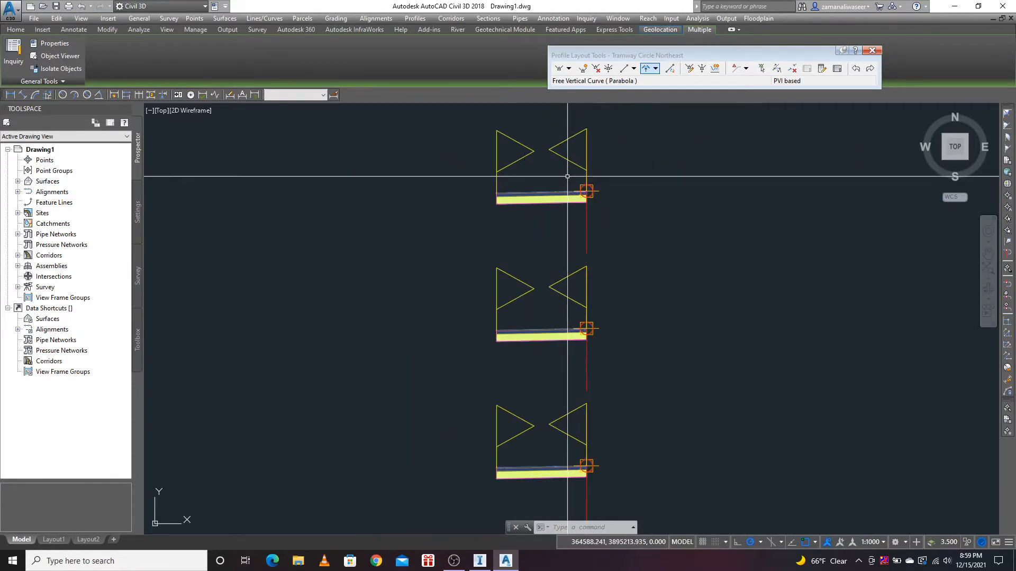
- Select the lane of a one-sided road assembly and display the properties of the selected objects
scroll(592, 211, up, 5)
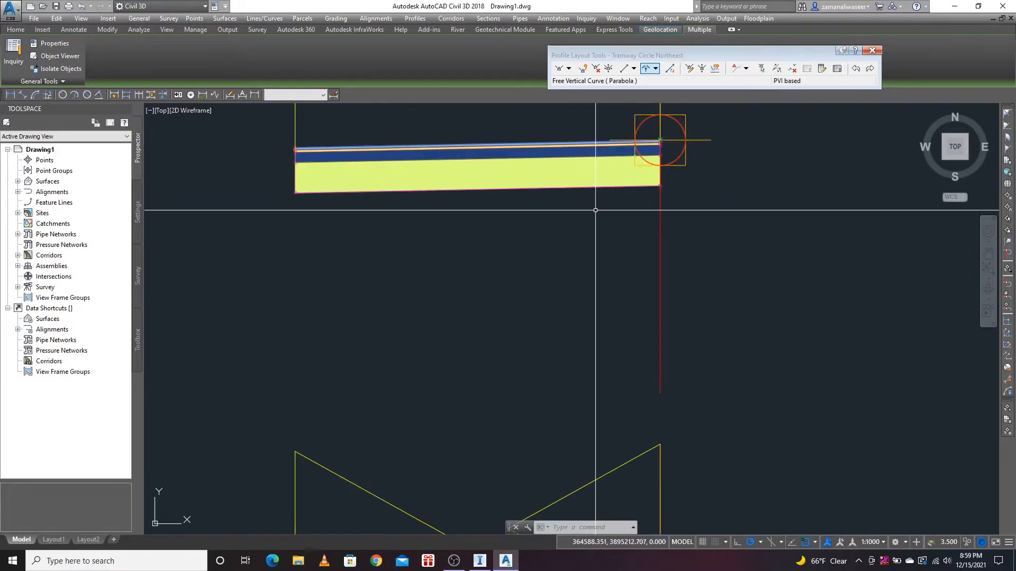
middle_drag(580, 242, 535, 311)
click(457, 216)
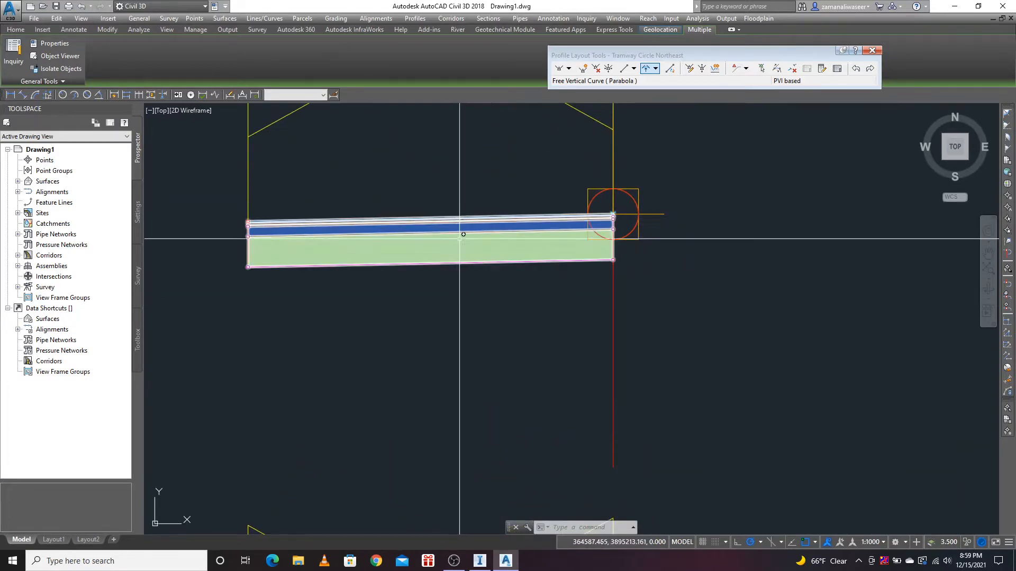
scroll(458, 229, down, 3)
scroll(468, 235, up, 3)
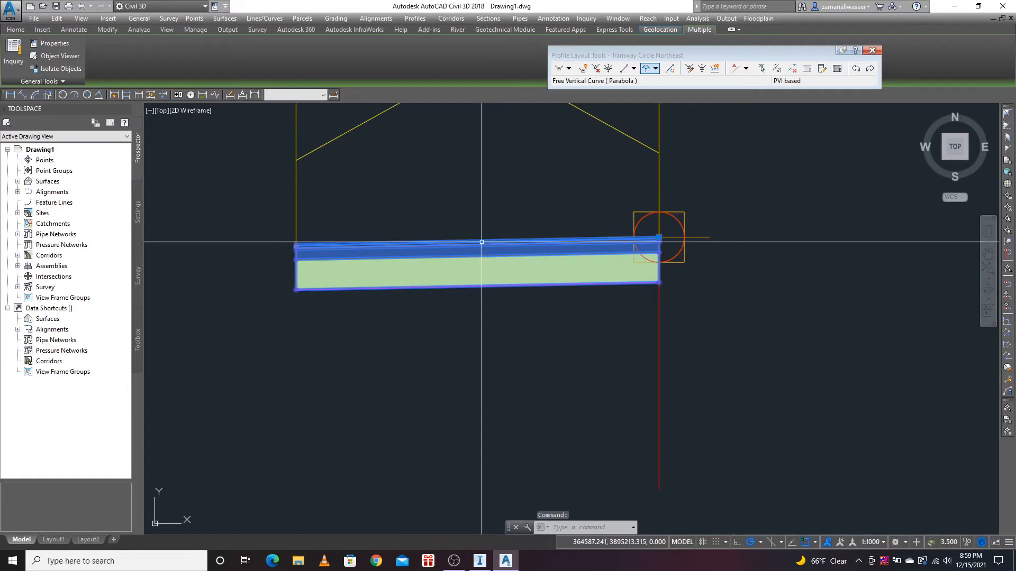
right_click(478, 241)
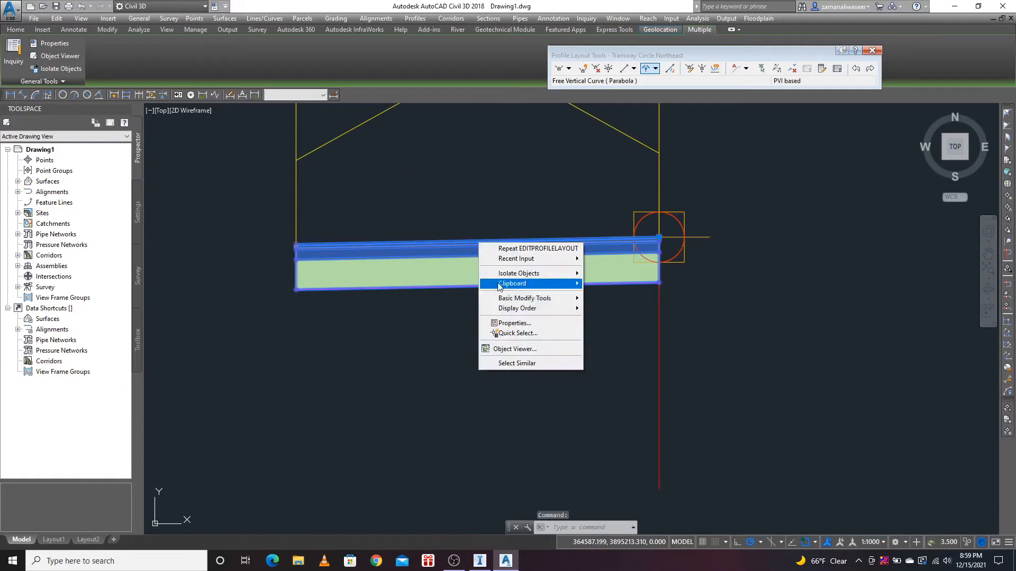
click(516, 323)
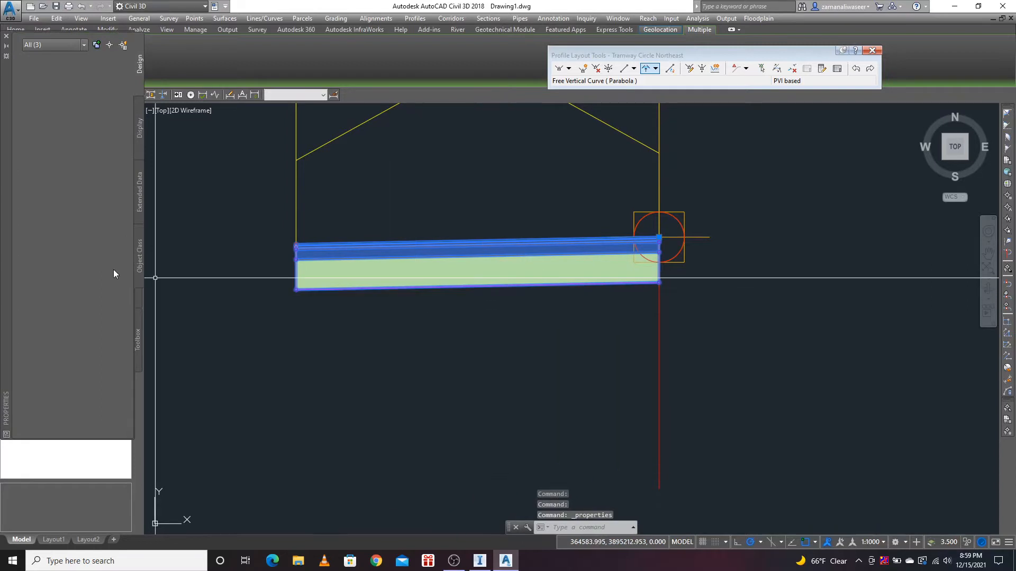
key(Escape)
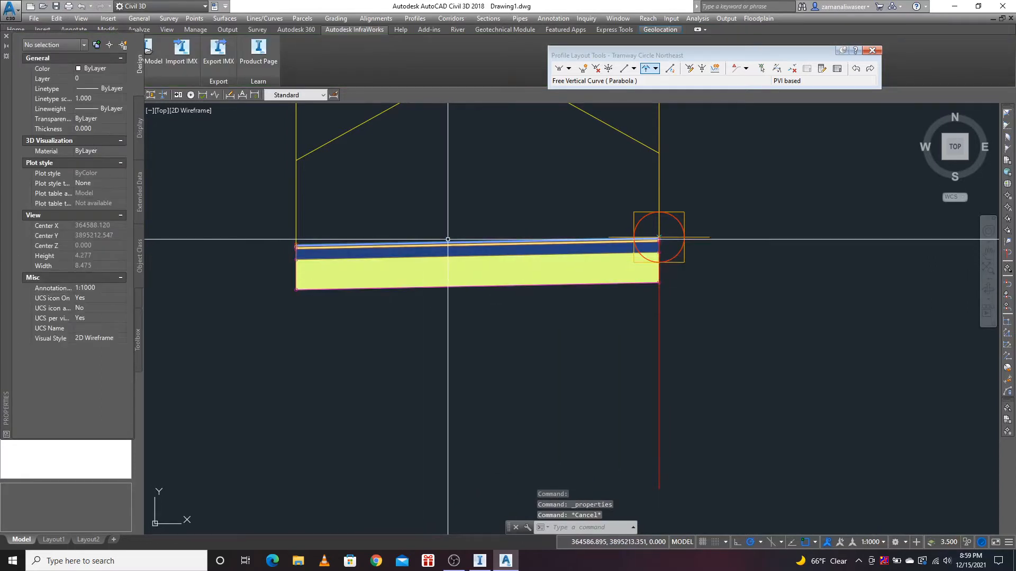
- Select only the lane subassembly and review its Pave1, Pave2, base and sub-base depth parameters
click(444, 247)
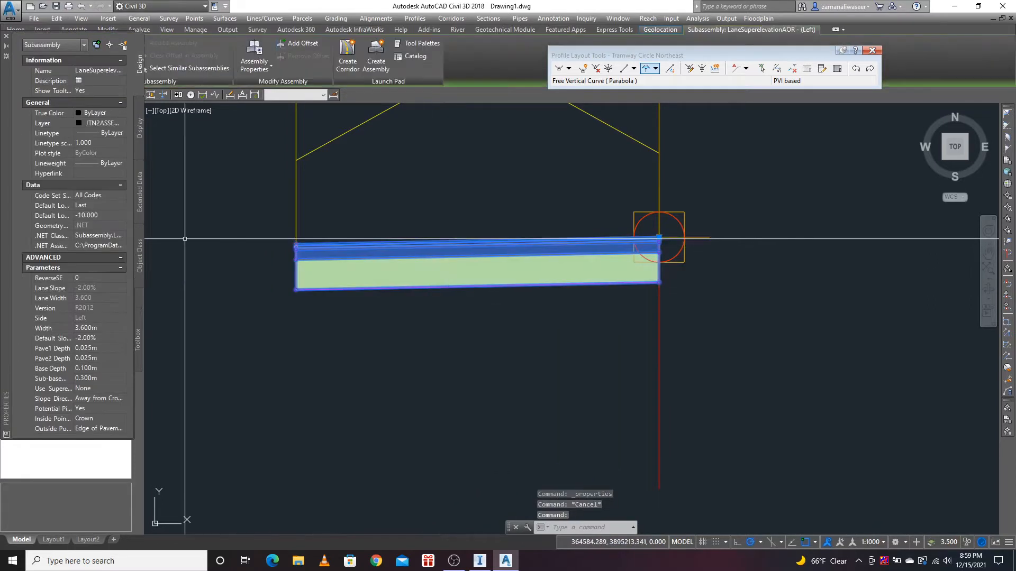
click(97, 348)
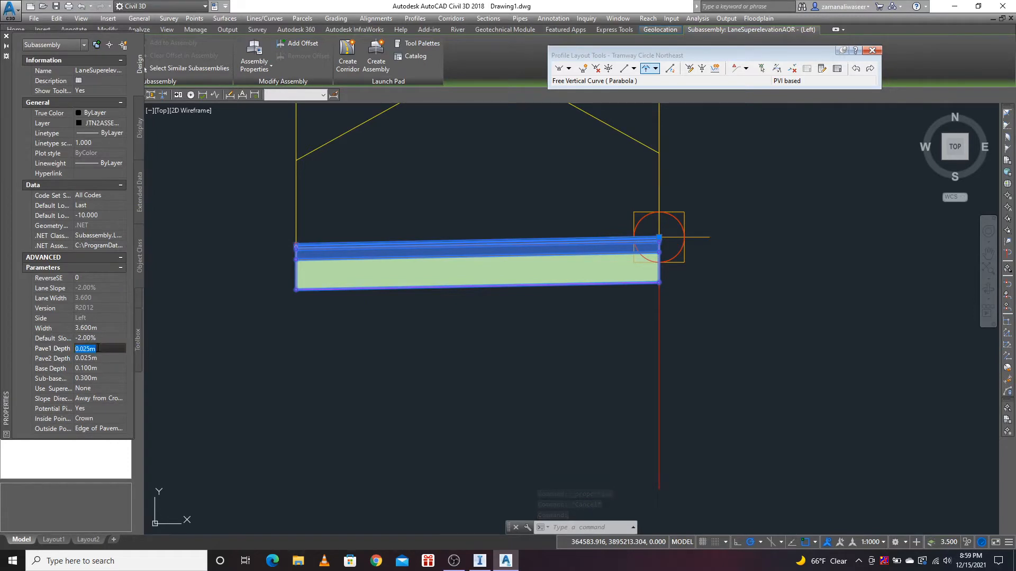
click(93, 358)
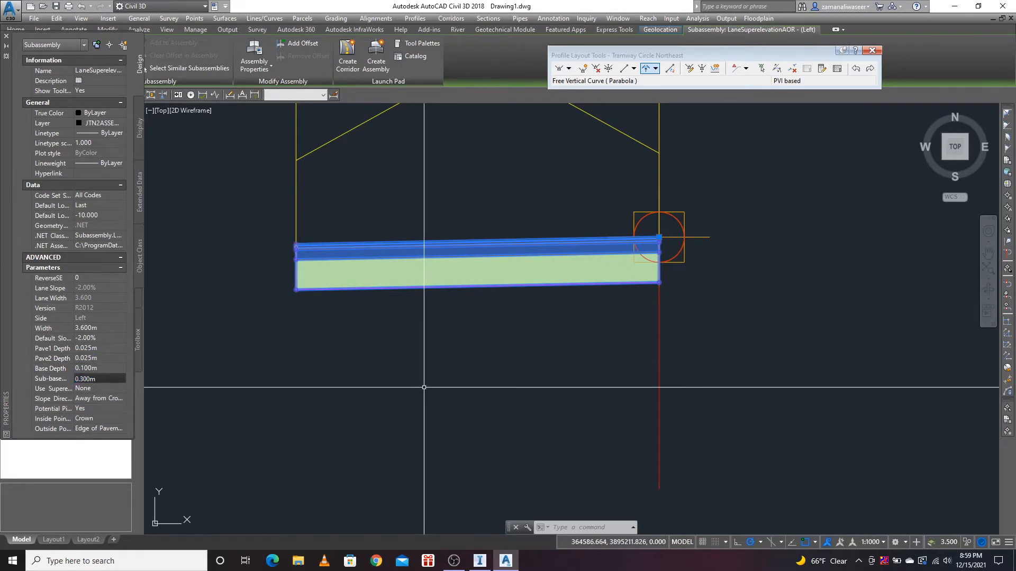
key(Escape)
- Return to the roundabout and select the AIW_Proposed_Ground surface to examine its extent around the arms
scroll(558, 220, down, 5)
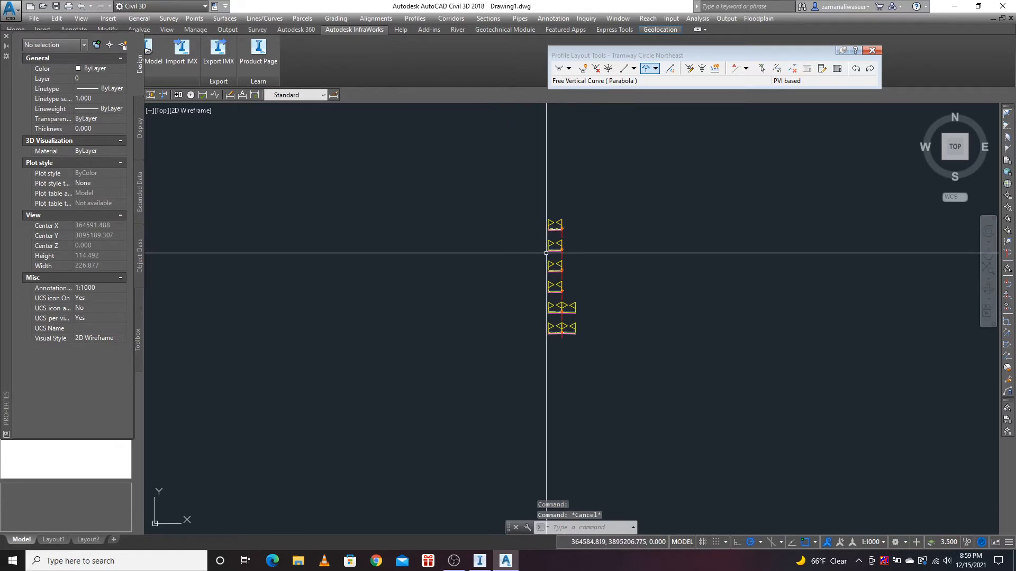
scroll(547, 251, down, 6)
scroll(536, 323, up, 3)
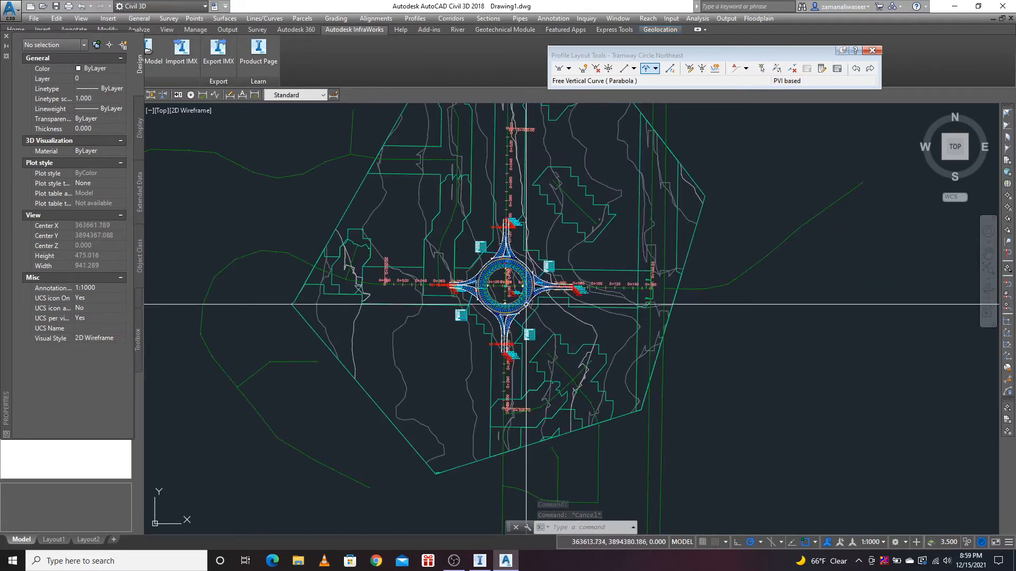
scroll(485, 305, up, 4)
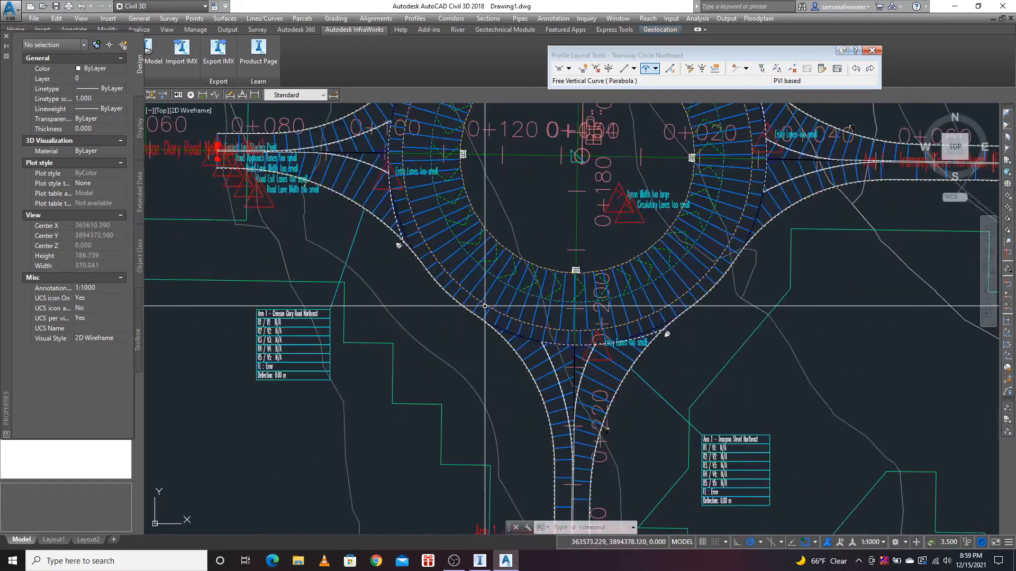
click(489, 271)
key(Escape)
key(Escape)
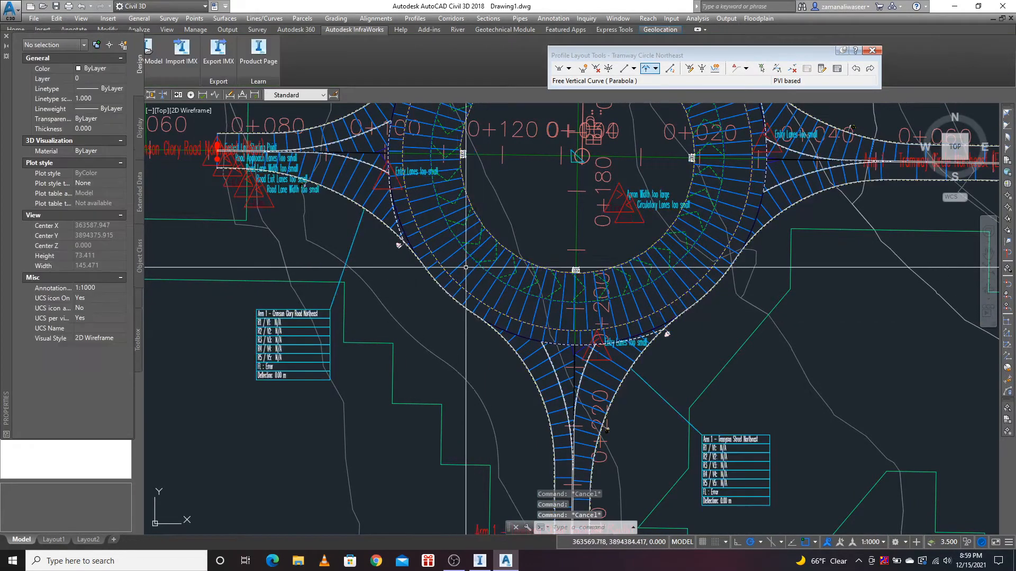
click(376, 343)
scroll(459, 291, down, 6)
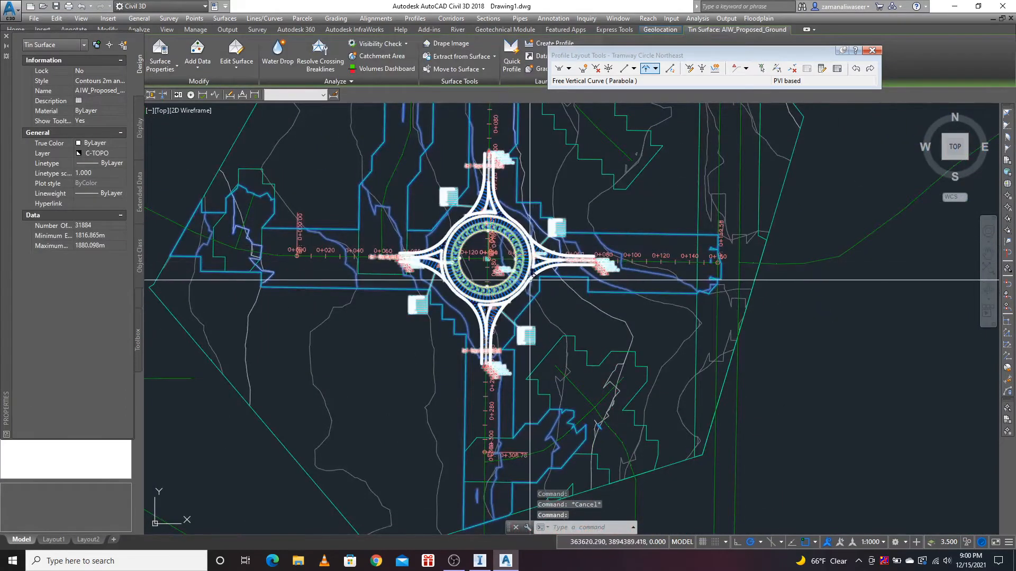
key(Escape)
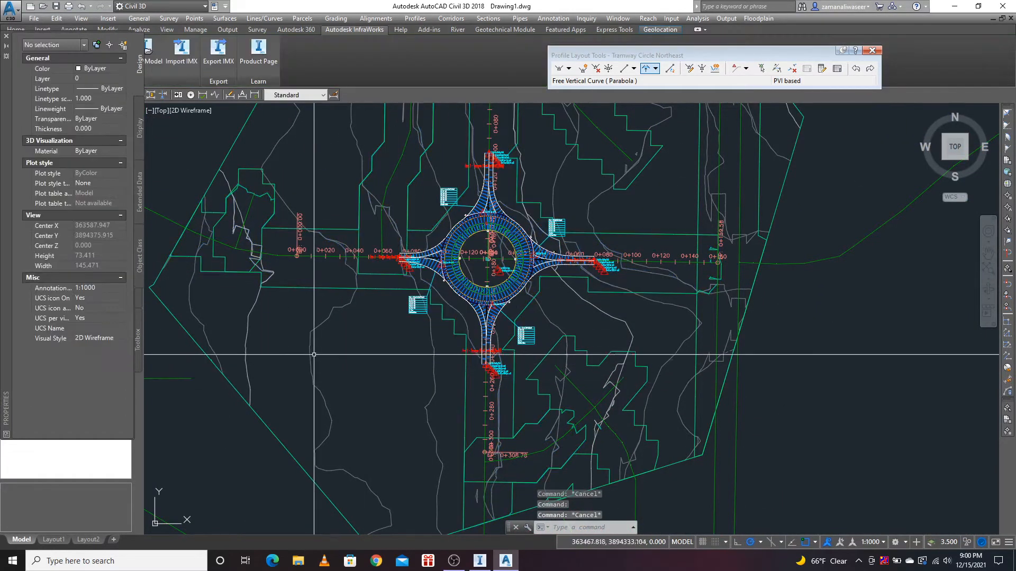
- Delete the AIW_Existing_Ground surface that surrounds the roundabout model
click(307, 339)
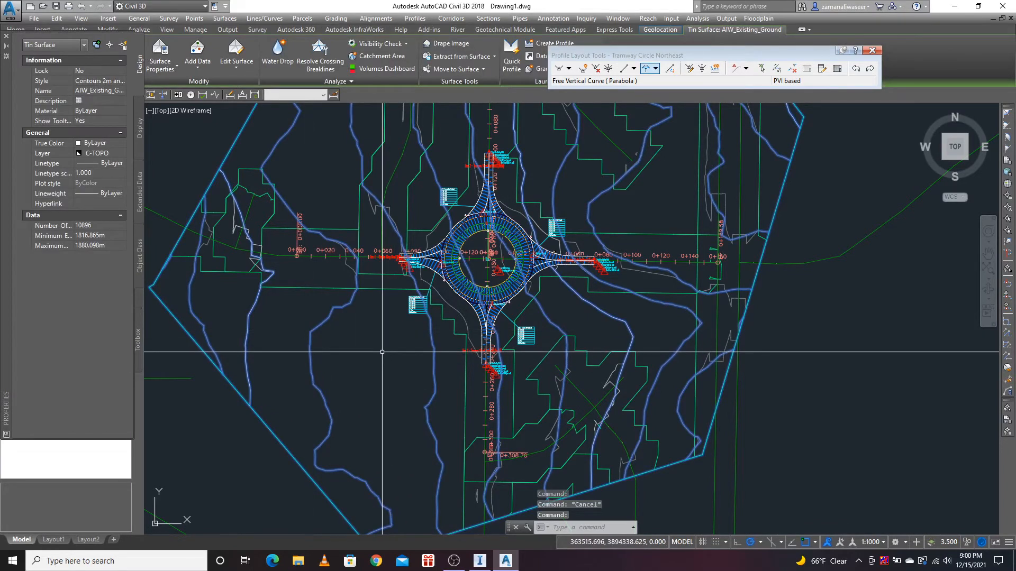
scroll(382, 352, down, 4)
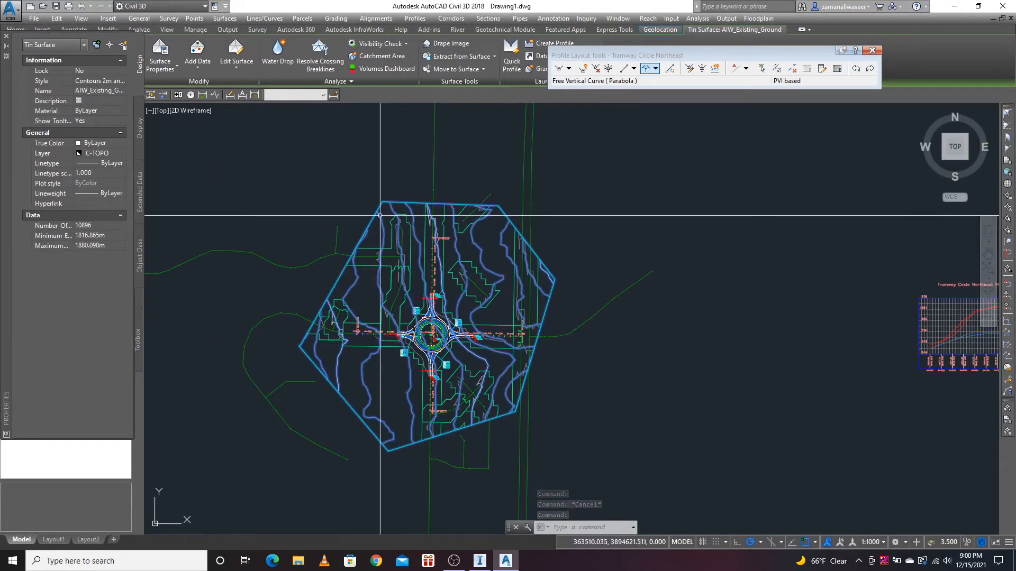
key(Delete)
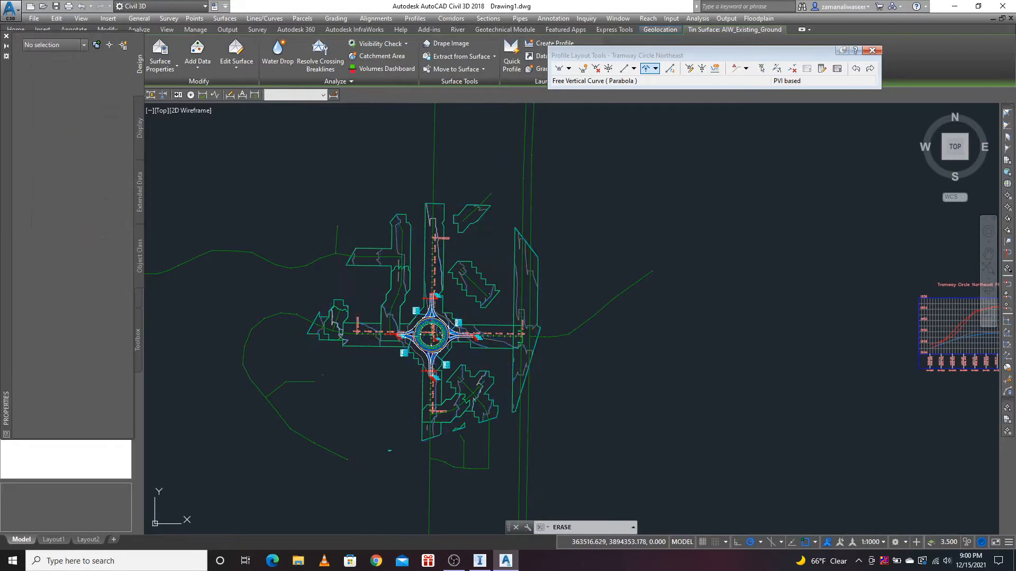
scroll(340, 338, up, 5)
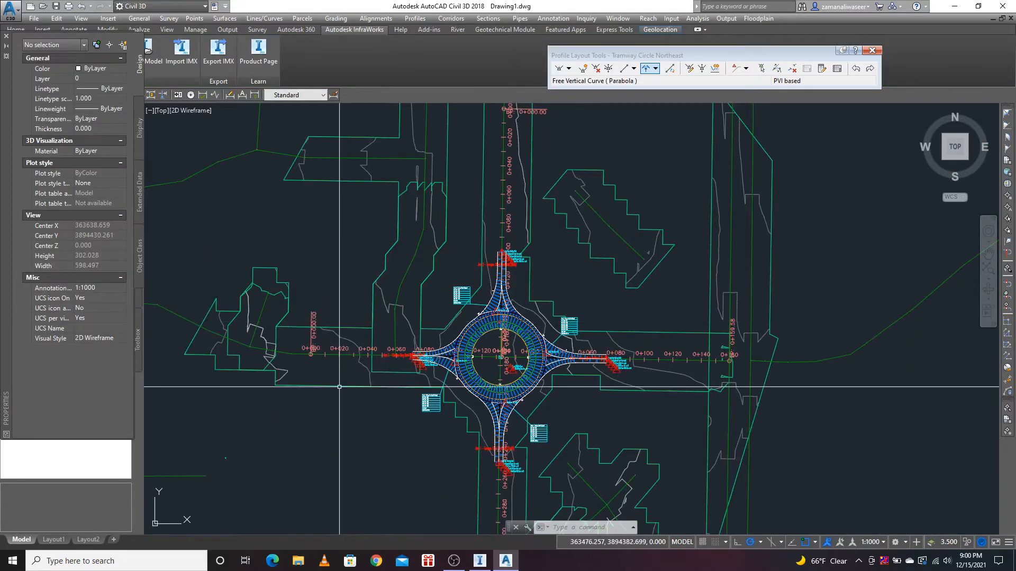
- Delete the AIW_Existing_Transportation surface, keeping the AIW_Proposed_Ground surface in the drawing
key(ctrl+z)
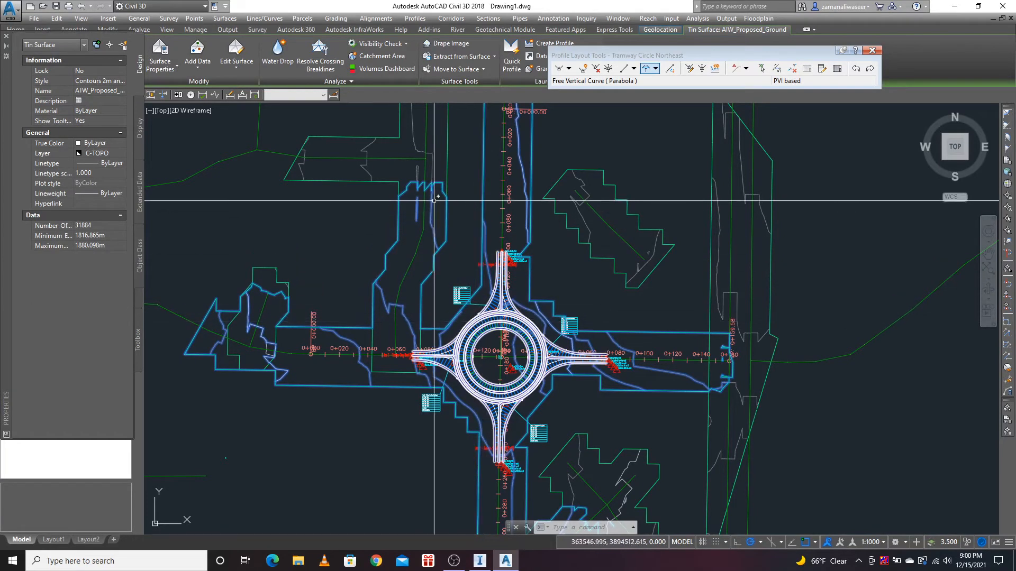
key(Escape)
click(448, 147)
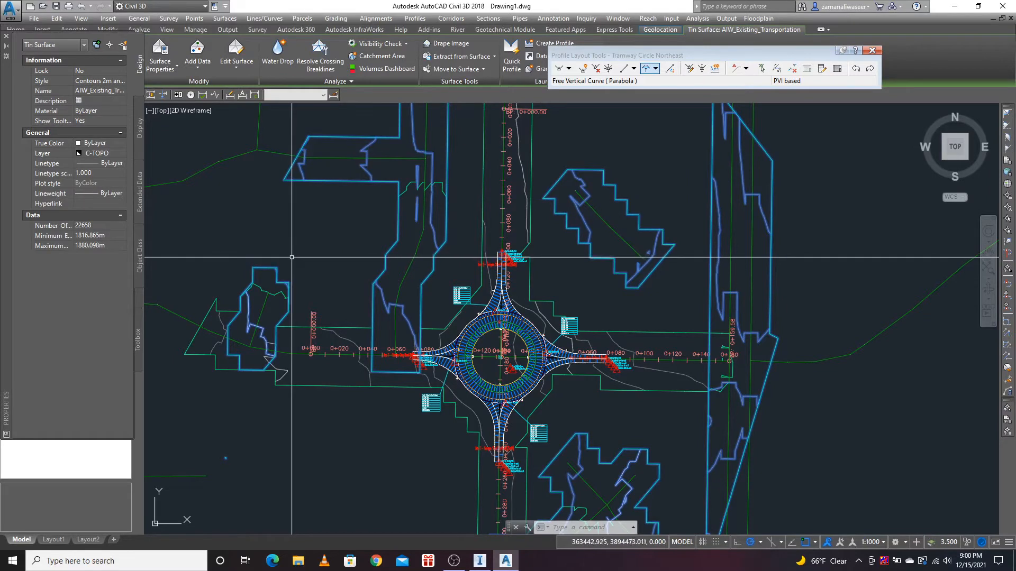
scroll(446, 317, down, 3)
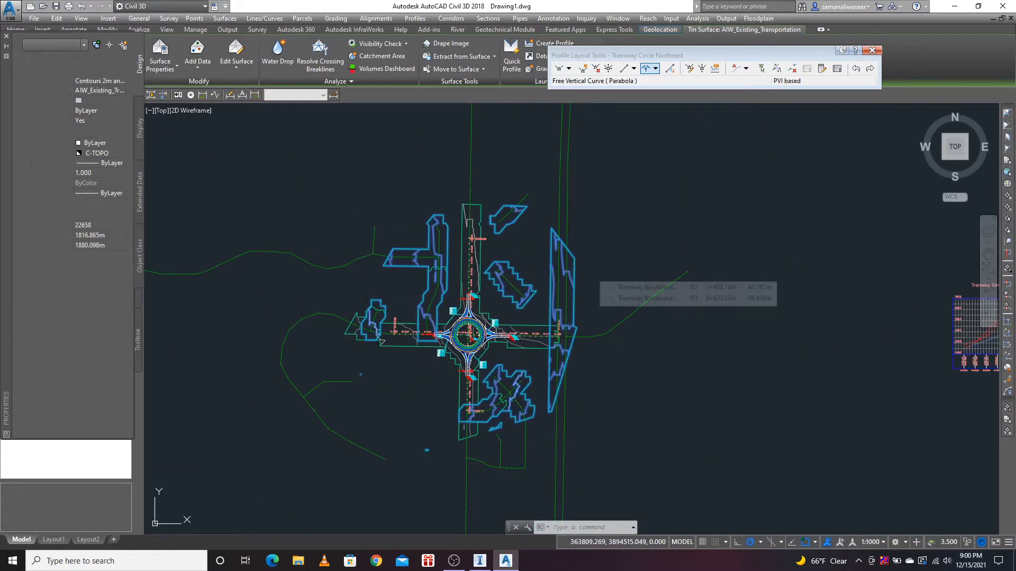
key(Escape)
- Edit the AIW_Proposed_Ground surface's style, Contours 2m and 10m (Background), setting the minor contour interval to 0.1 m
scroll(468, 318, up, 4)
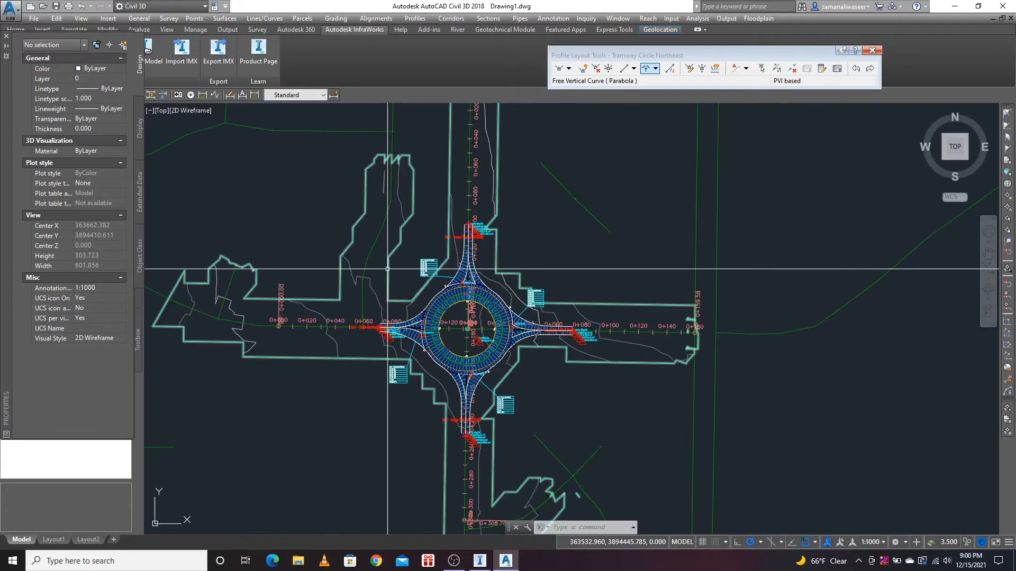
click(348, 309)
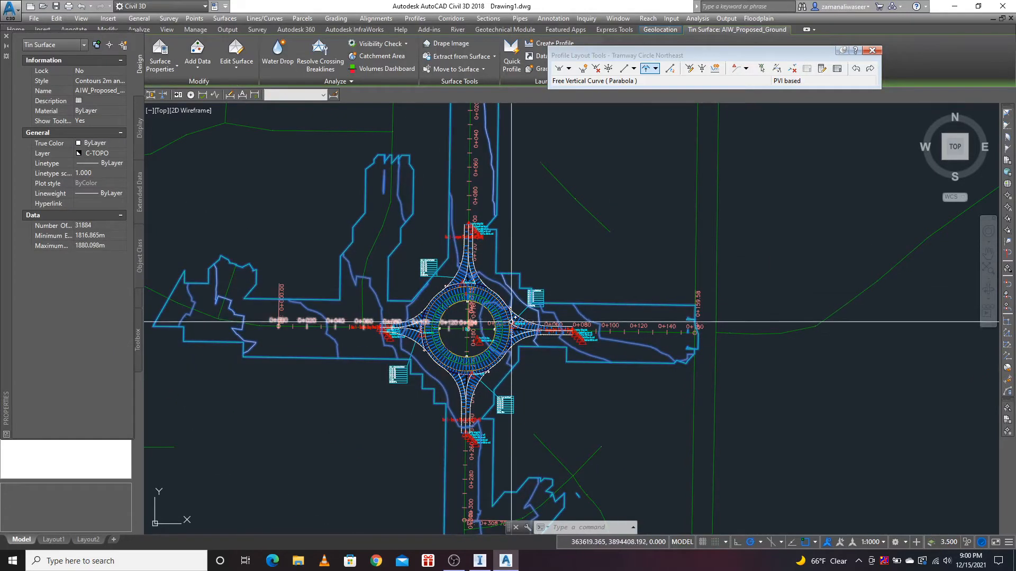
key(Escape)
scroll(526, 347, up, 4)
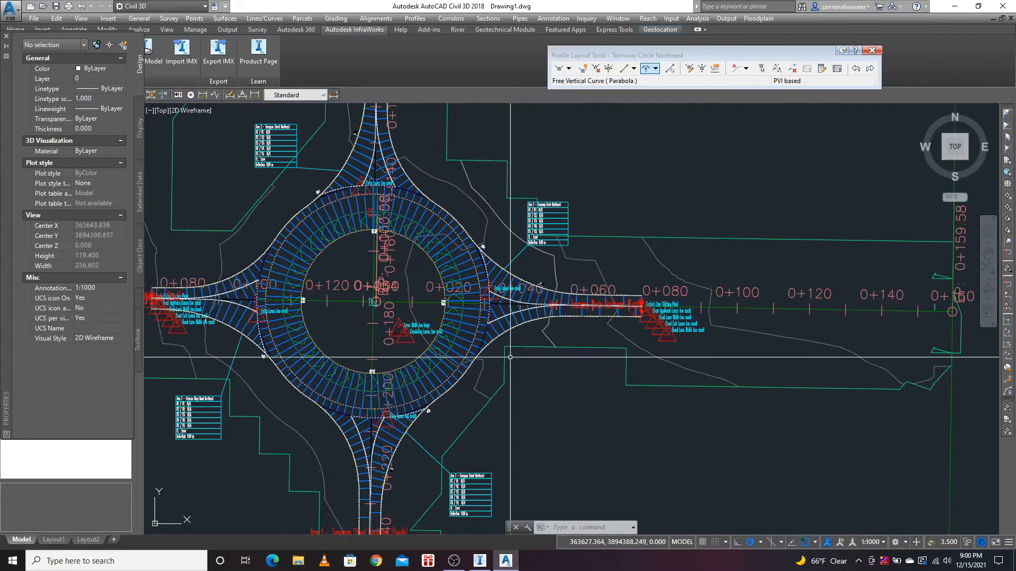
click(503, 357)
right_click(503, 357)
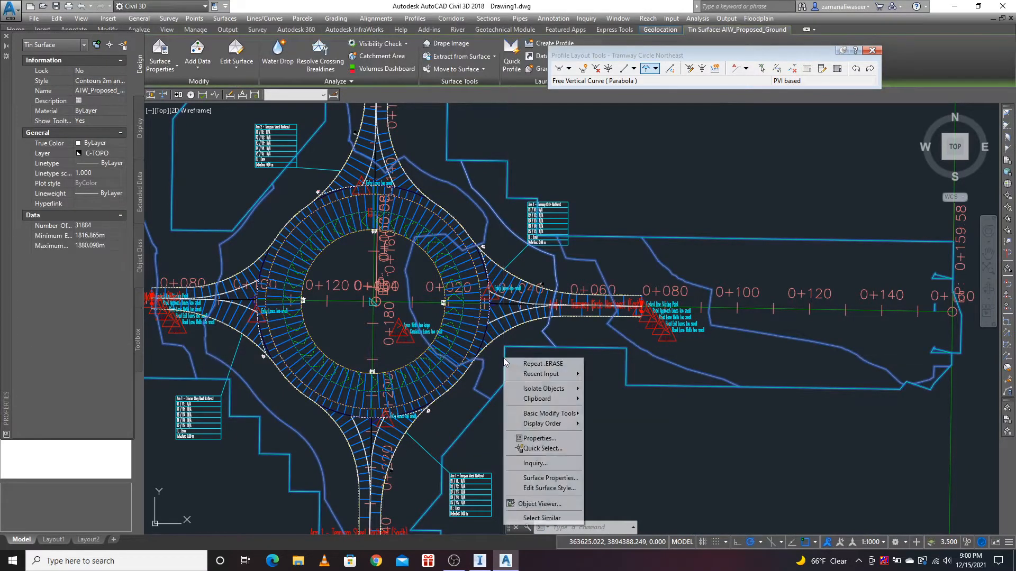
click(549, 488)
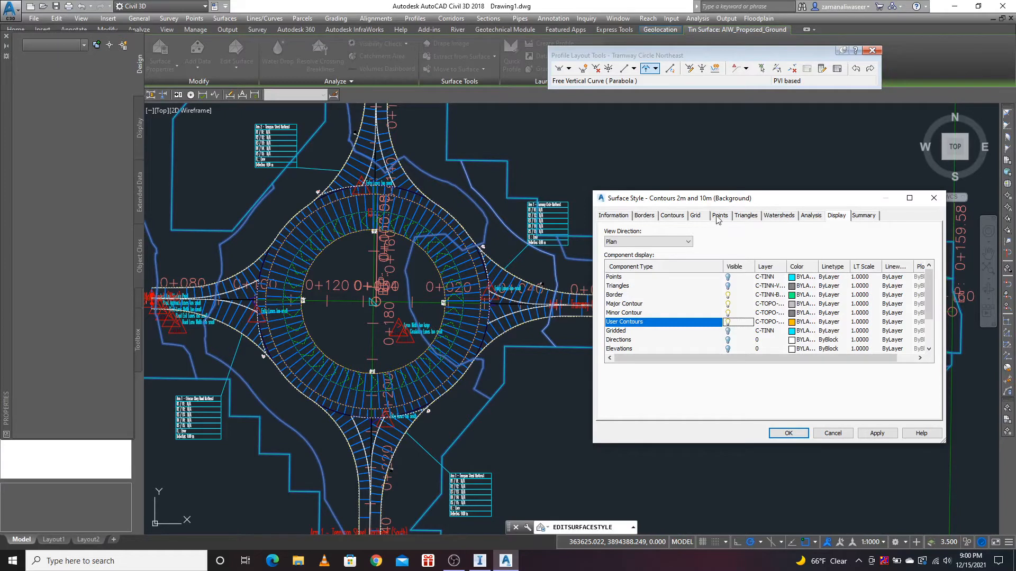
click(679, 219)
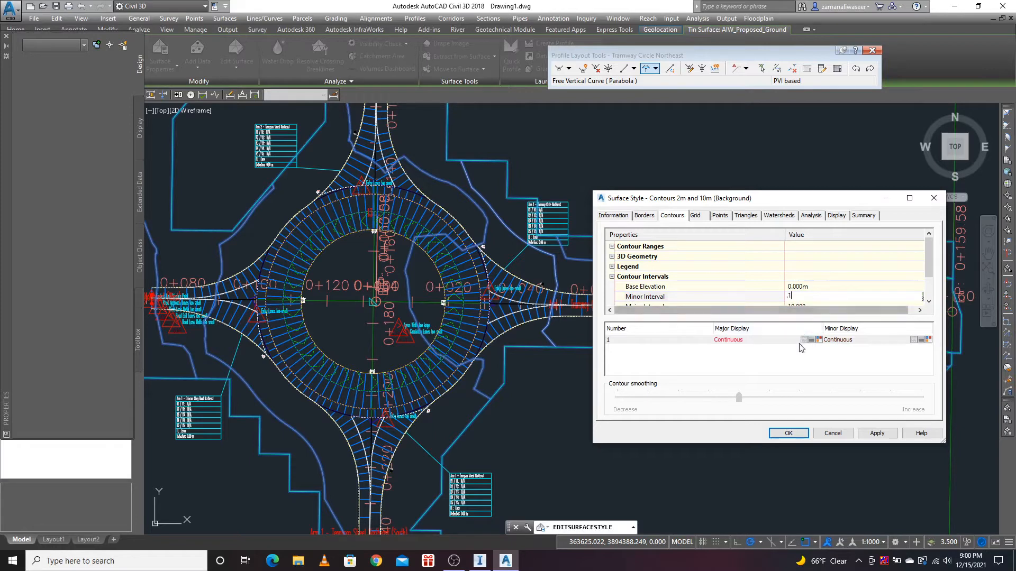
click(871, 434)
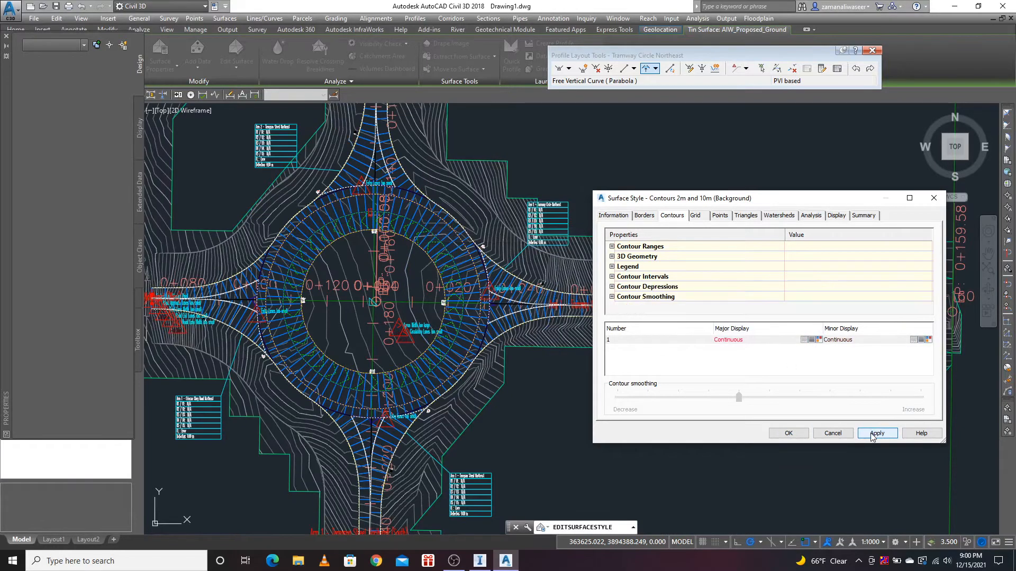
click(789, 433)
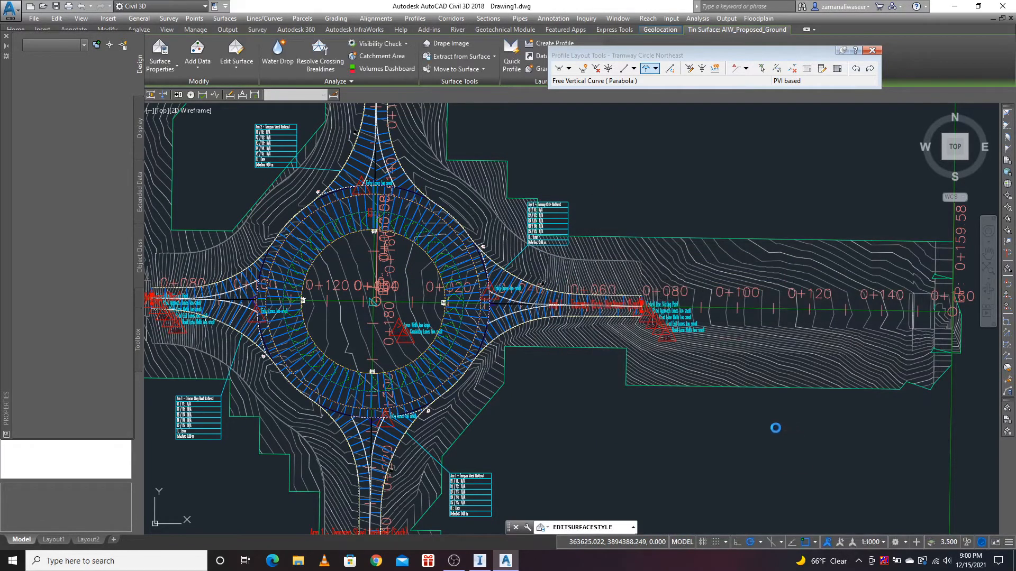
- Select the AIW_Proposed_Ground surface and examine its denser contours across the central island, circulatory lanes and eastern and western arms
scroll(527, 318, up, 4)
middle_drag(526, 318, 613, 290)
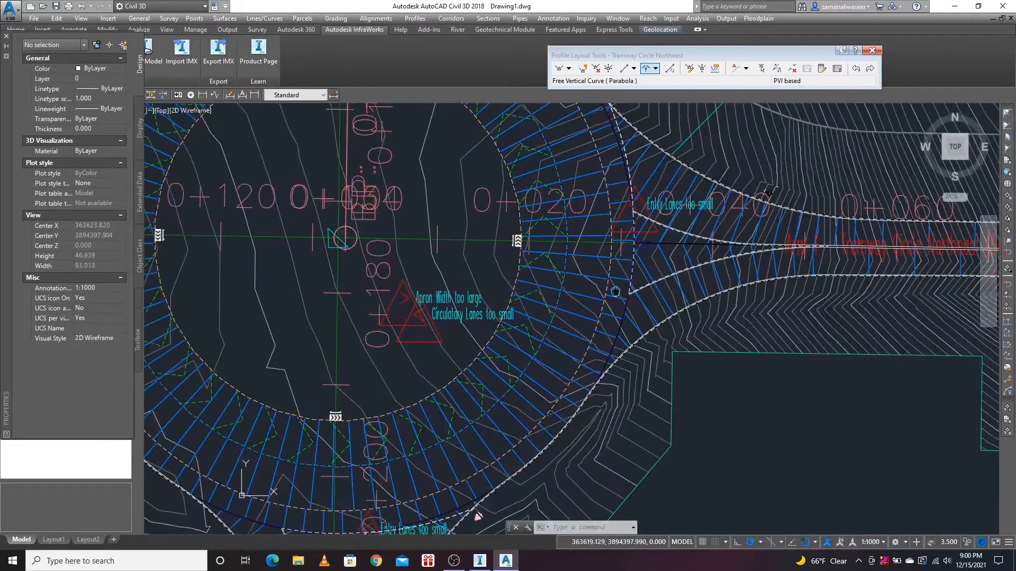
click(591, 282)
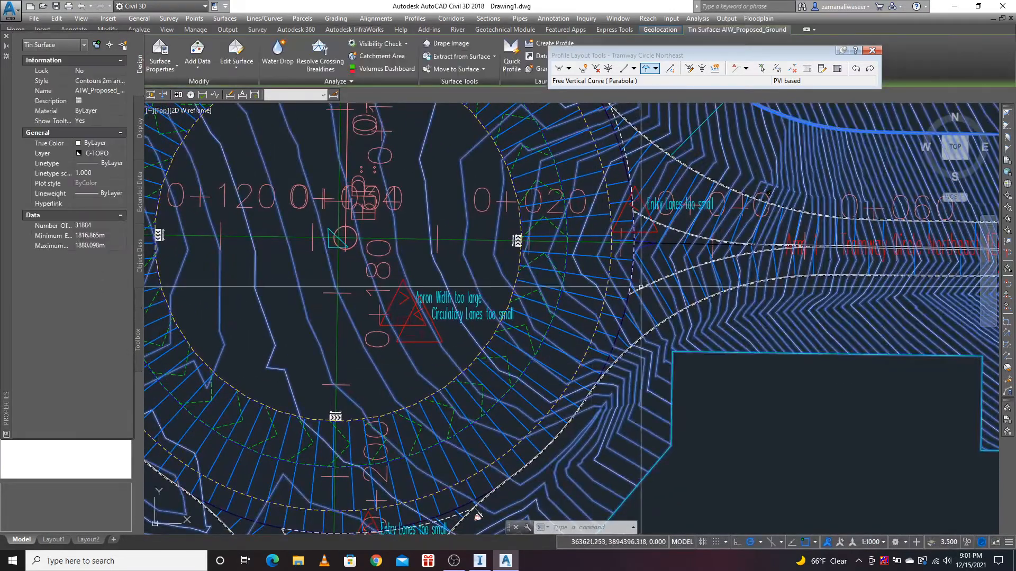
scroll(656, 259, down, 3)
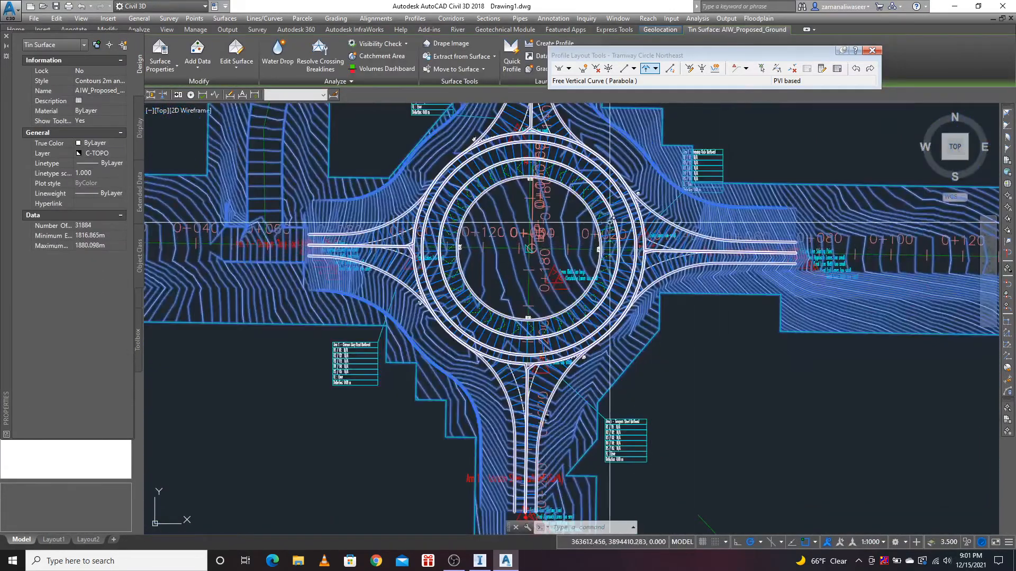
scroll(408, 187, up, 5)
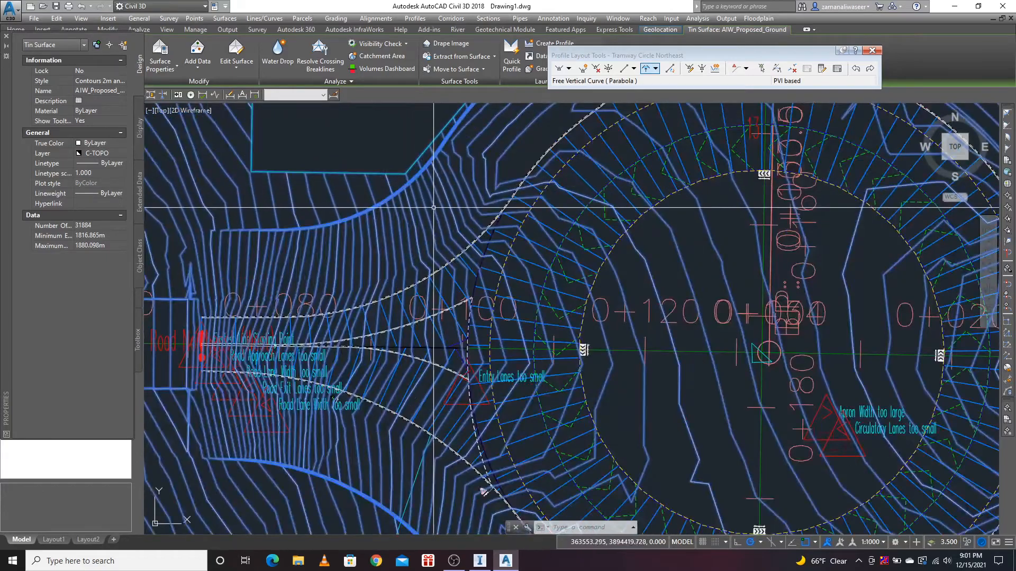
scroll(477, 234, down, 4)
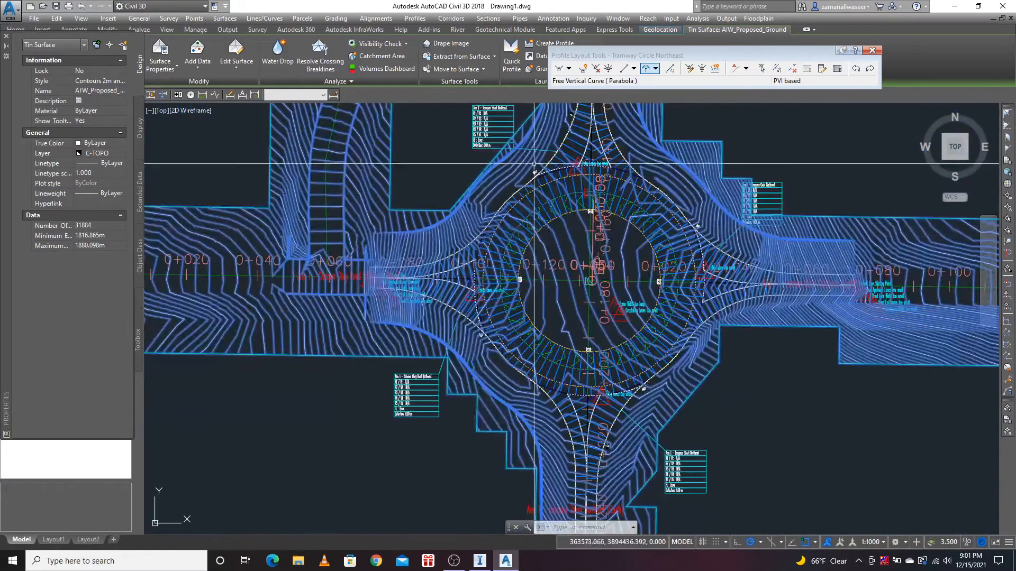
- Select the roundabout object along the eastern arm's outer edge and examine its outline against the surface contours
key(Escape)
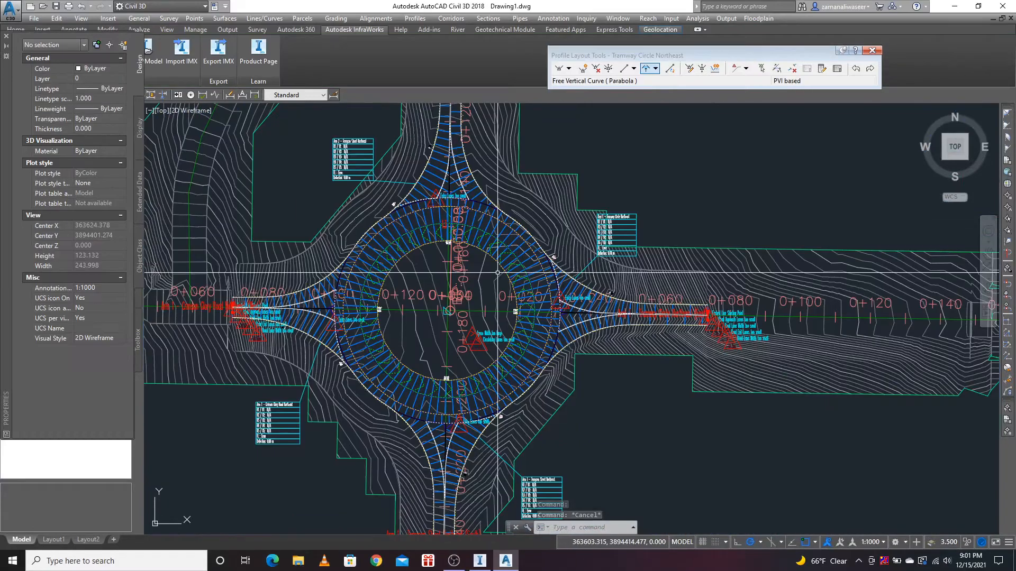
scroll(476, 202, up, 2)
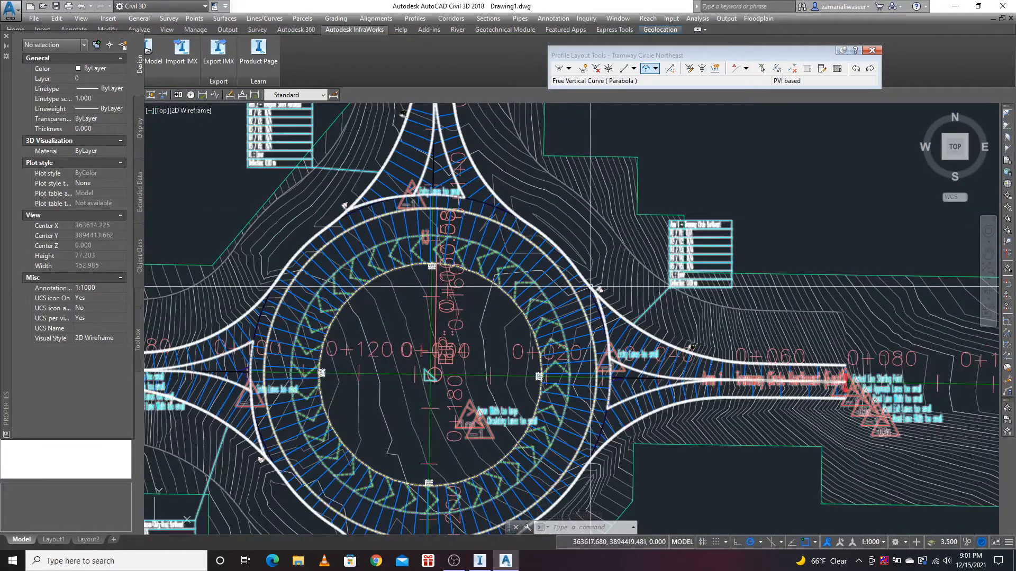
middle_drag(760, 381, 656, 363)
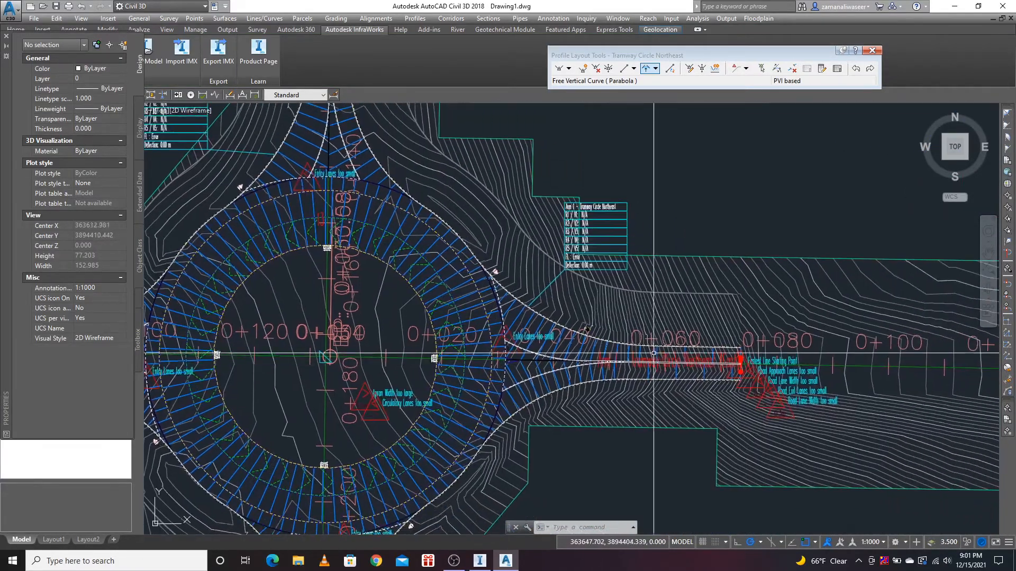
scroll(654, 353, up, 10)
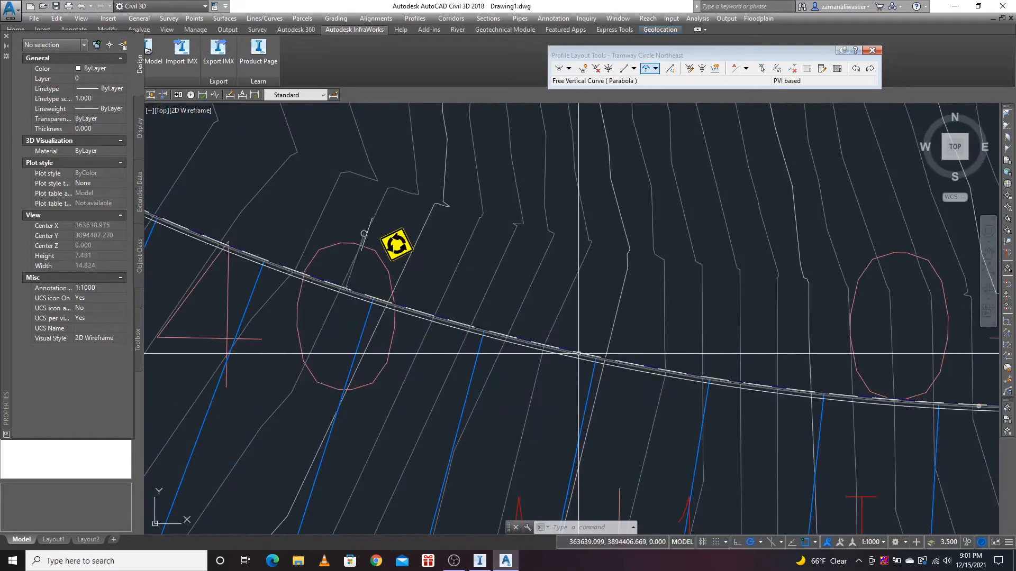
click(580, 351)
scroll(655, 312, down, 5)
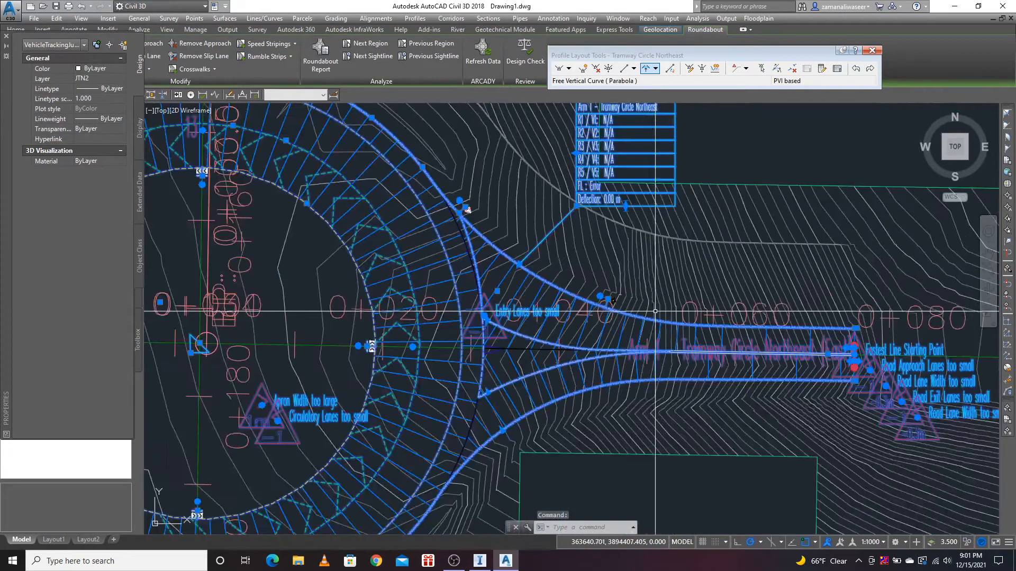
key(Escape)
key(Escape)
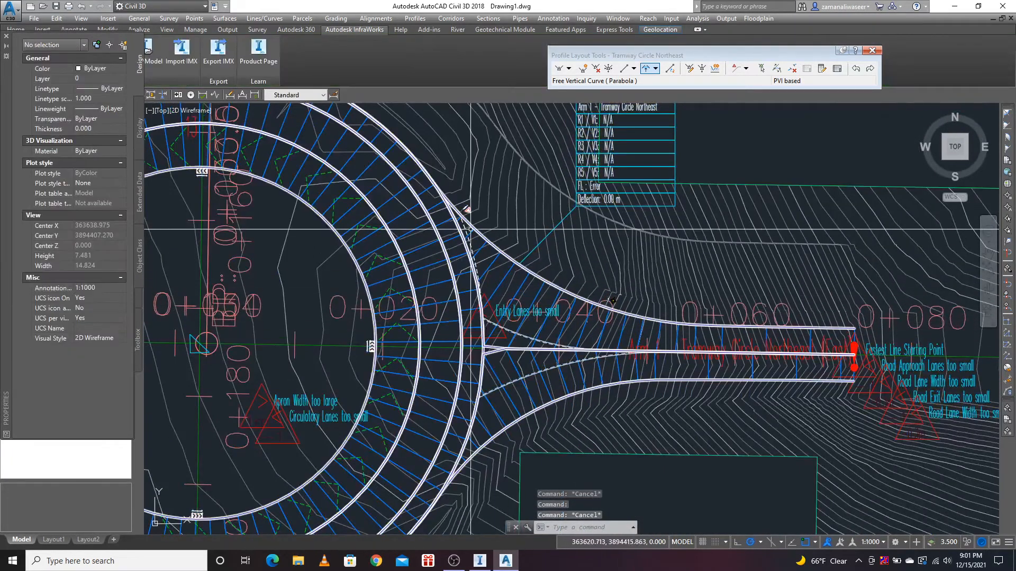
- Close the Profile Layout Tools and the Properties palette to clear the drawing area
scroll(460, 233, down, 5)
scroll(375, 302, up, 1)
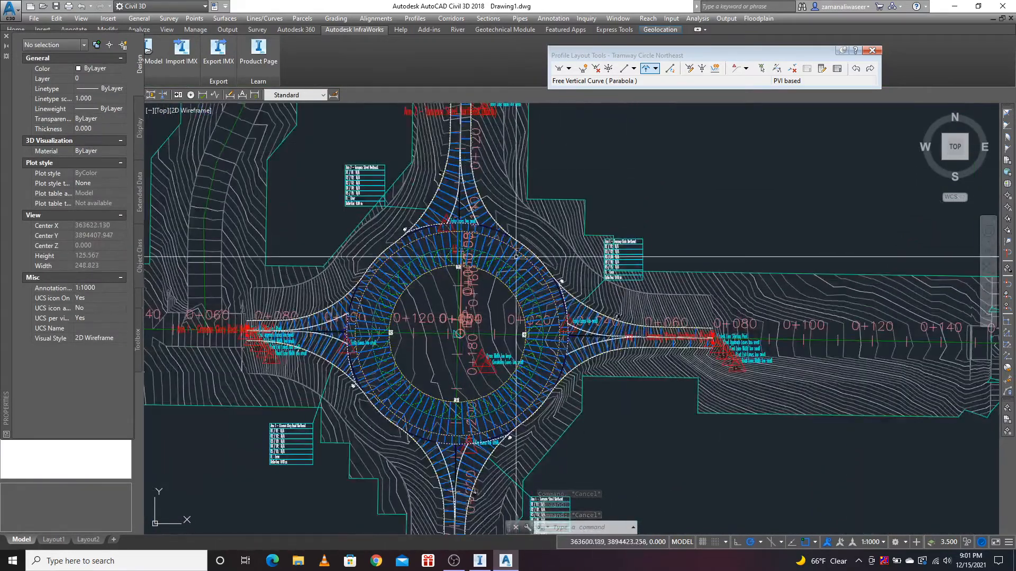
click(872, 51)
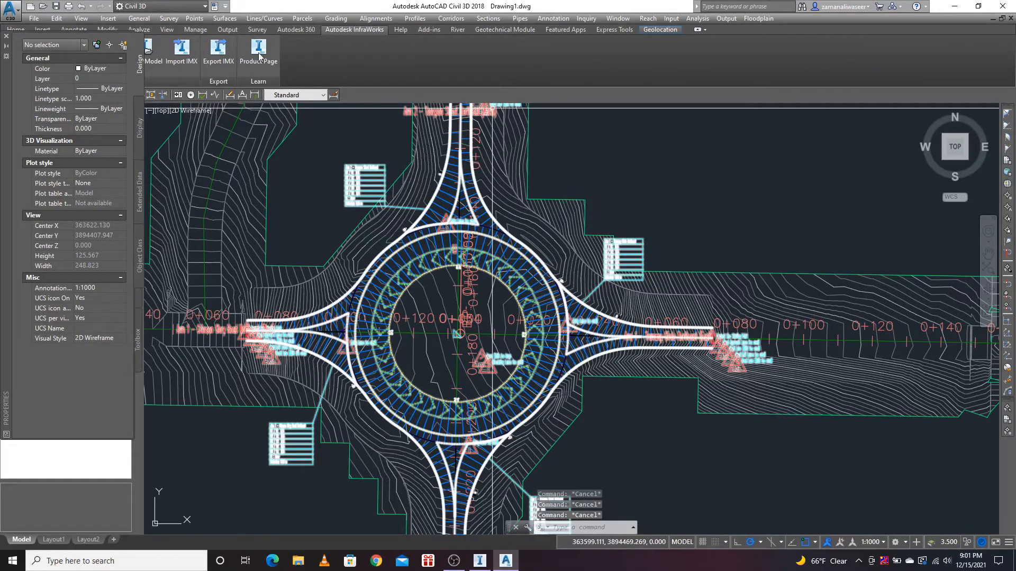
click(7, 37)
- Send the roundabout corridor to the back of the display order, behind the alignments and roundabout linework
scroll(393, 332, up, 6)
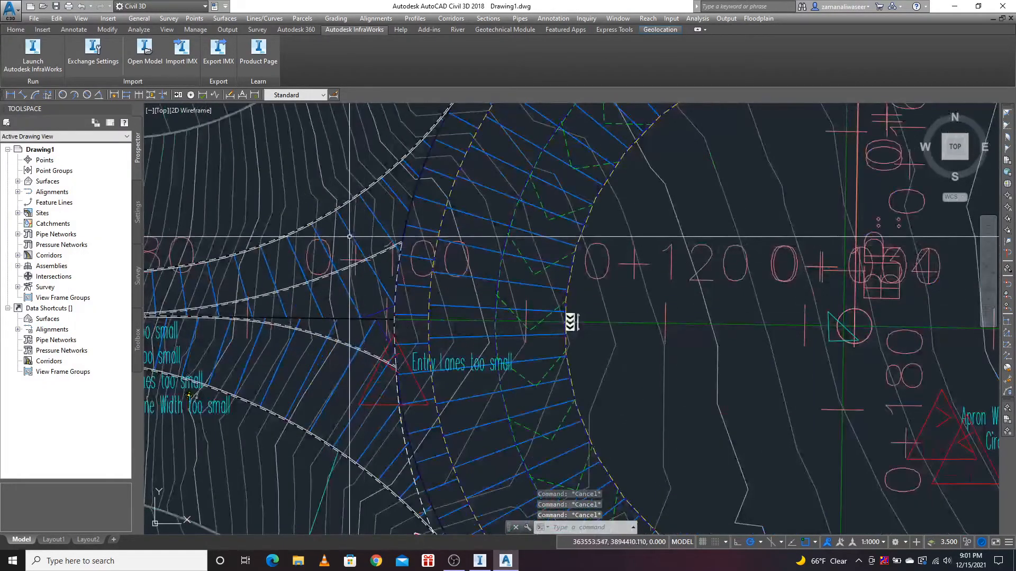
click(571, 321)
scroll(543, 246, down, 5)
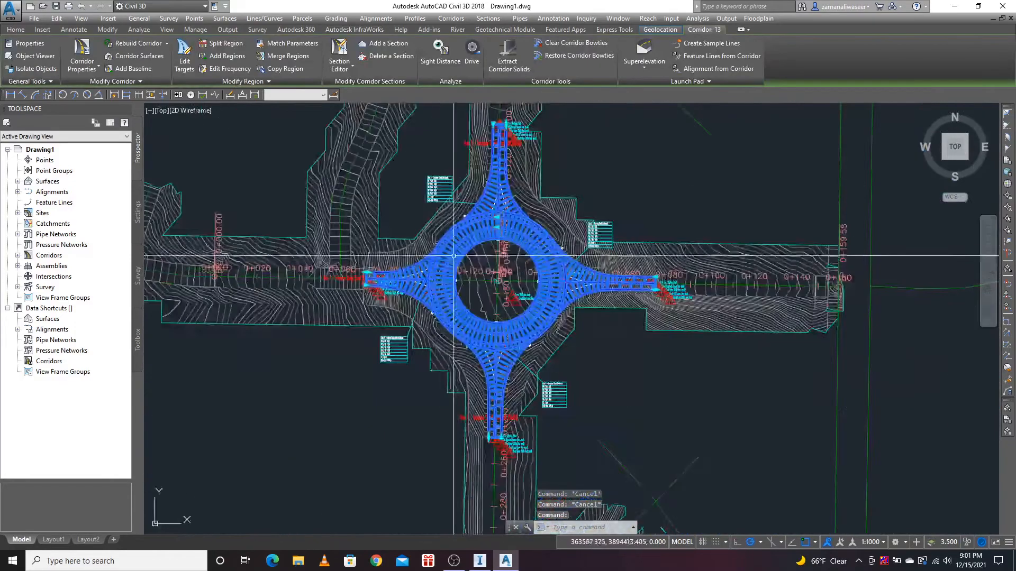
scroll(427, 324, up, 5)
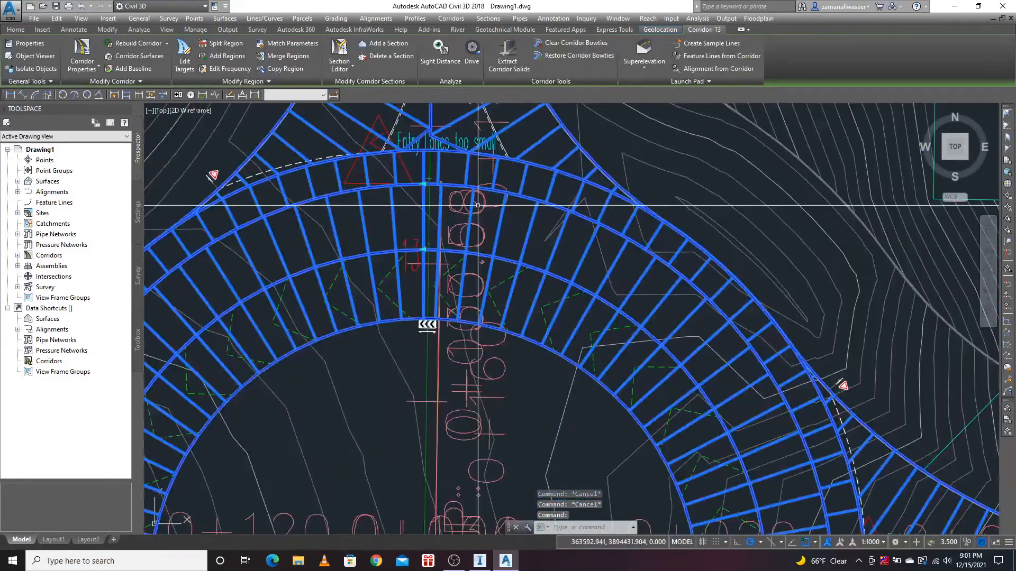
scroll(562, 259, down, 3)
right_click(549, 265)
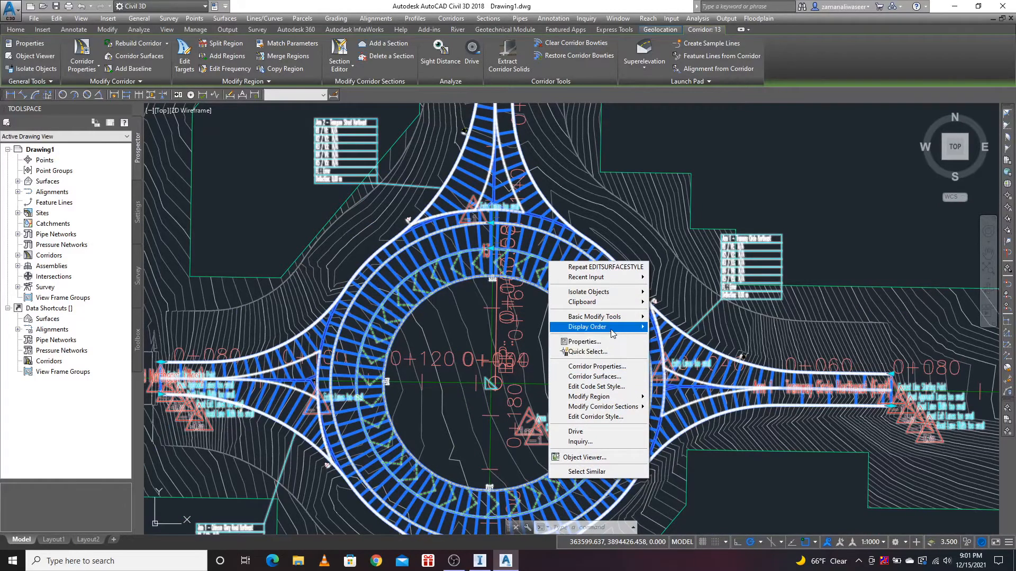
mouse_move(612, 333)
click(678, 340)
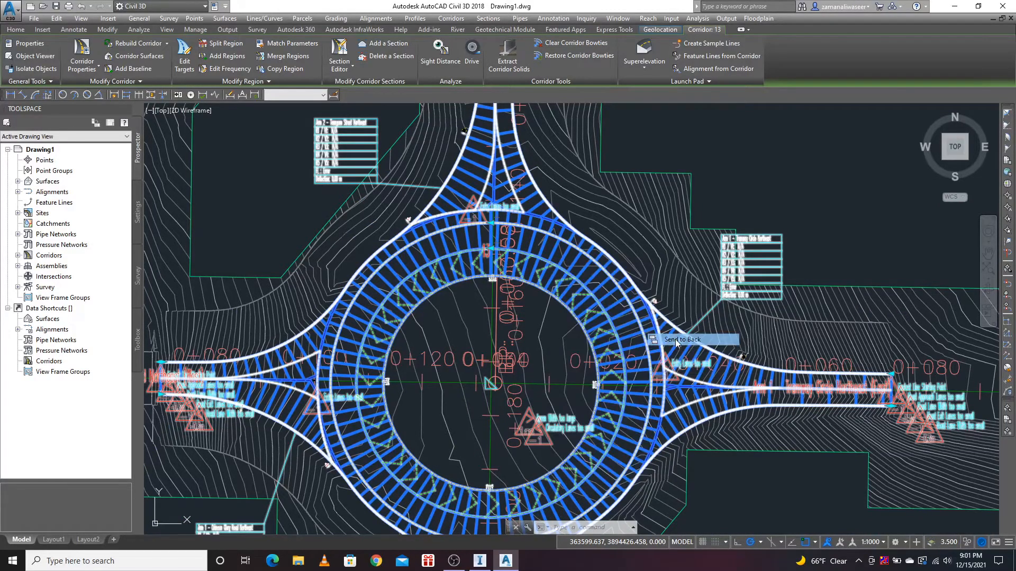
- Select the northeastern edge alignment, 13 Arm 1 - Tramway Circle Northeast Nearside ETW, and examine its course between the northern and eastern arms
scroll(617, 229, up, 6)
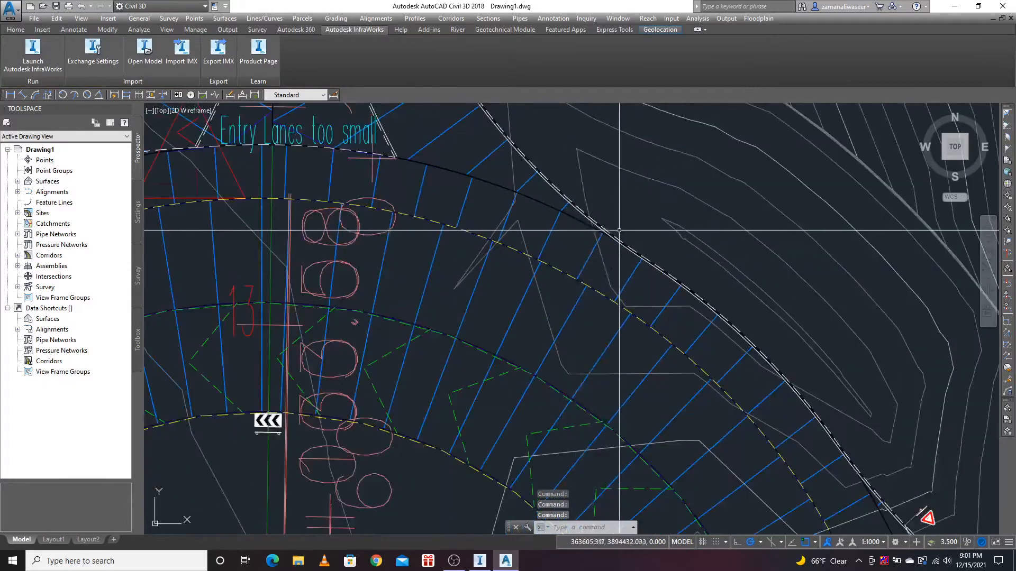
scroll(617, 229, up, 6)
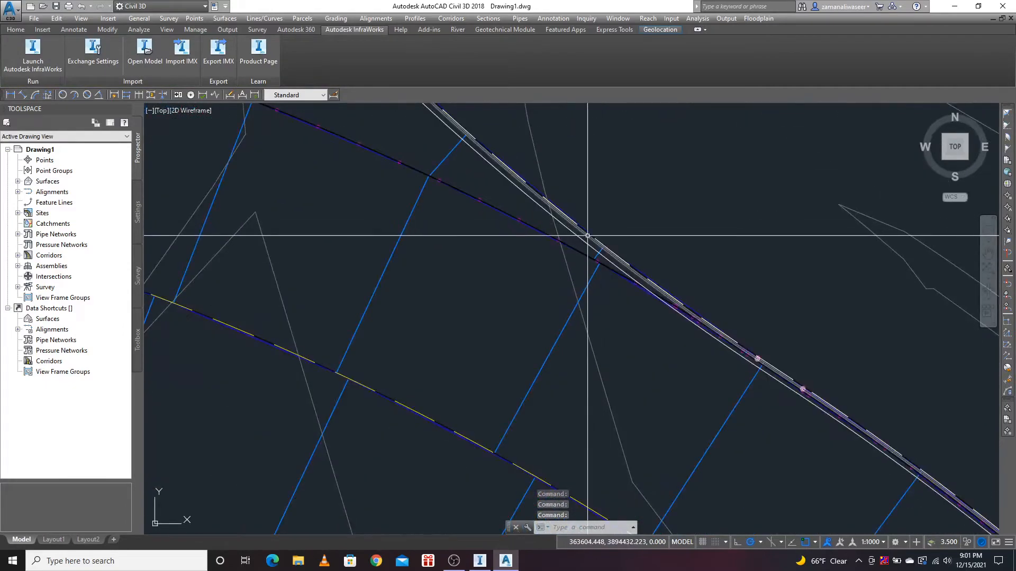
click(588, 236)
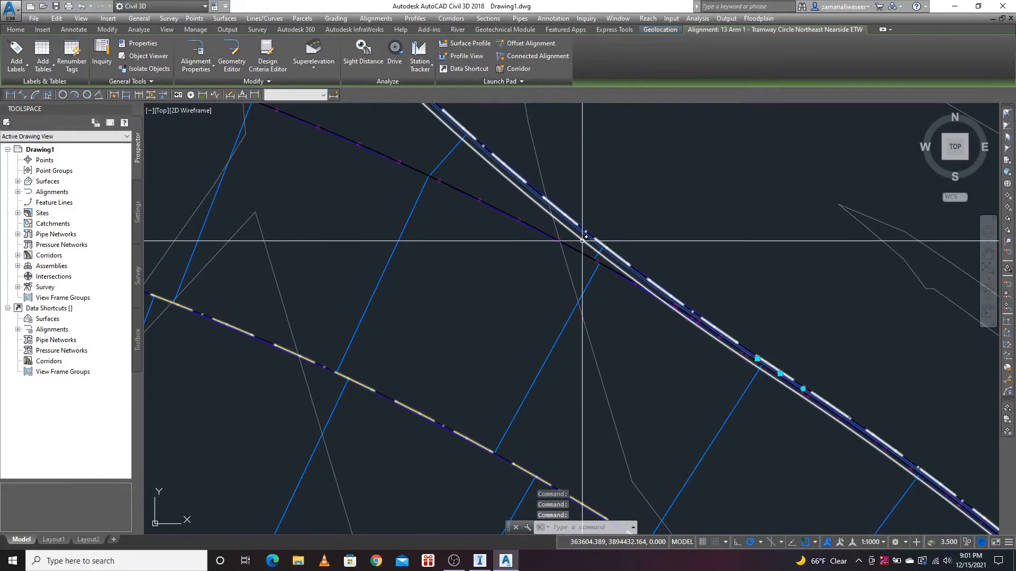
scroll(502, 263, down, 6)
scroll(502, 263, down, 2)
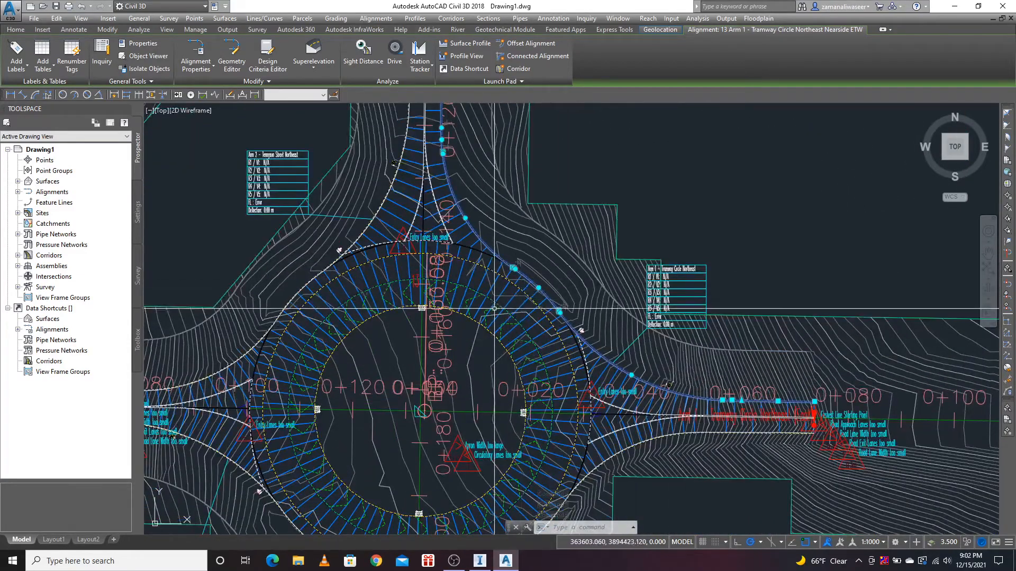
scroll(494, 311, down, 2)
scroll(672, 367, up, 10)
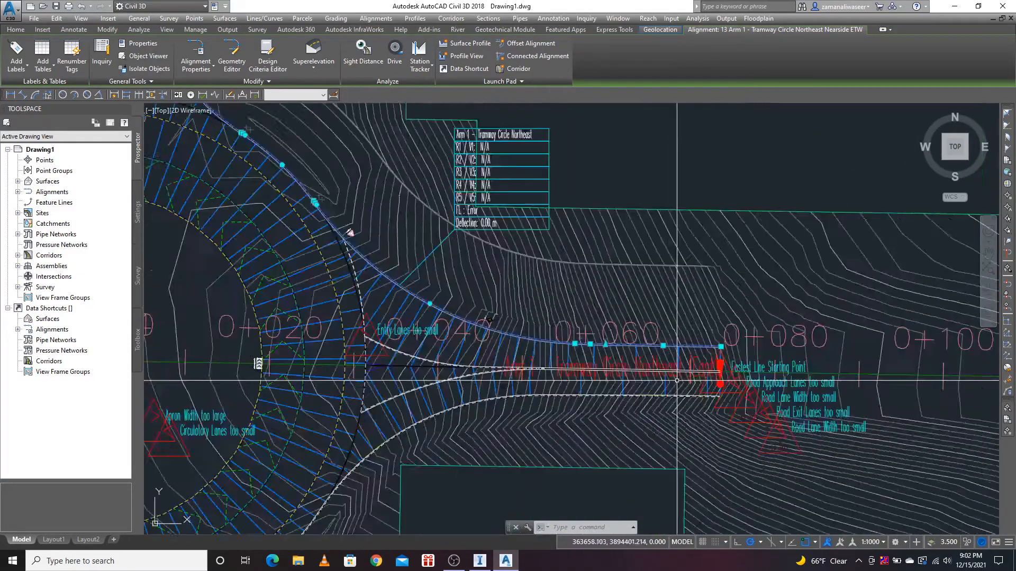
key(Escape)
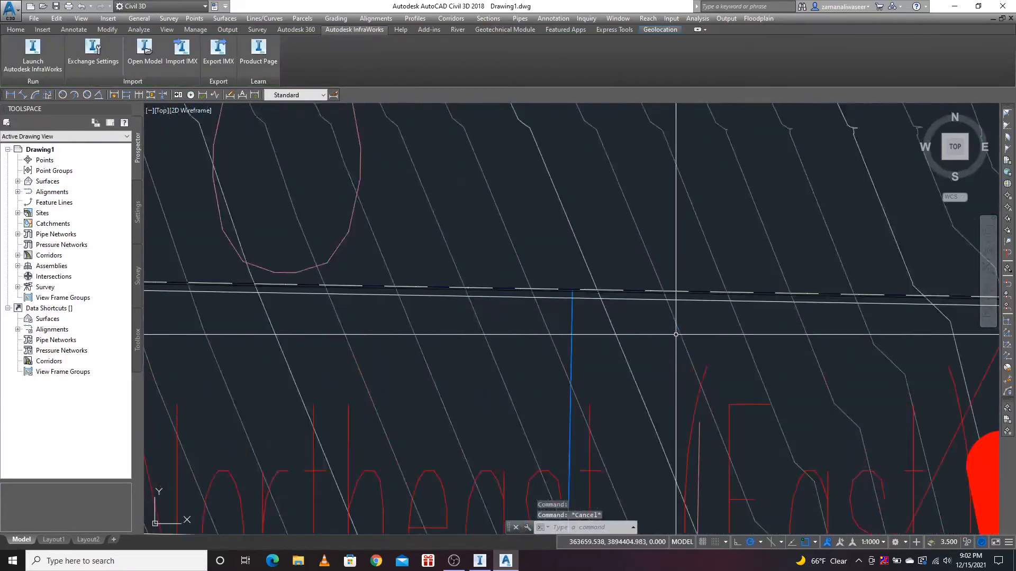
click(706, 300)
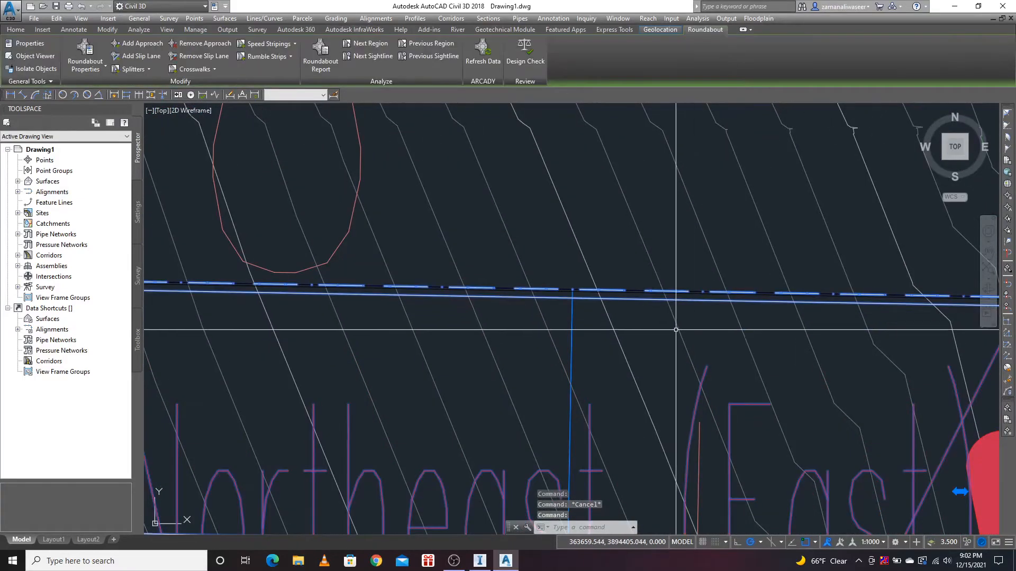
key(Escape)
click(697, 294)
key(Escape)
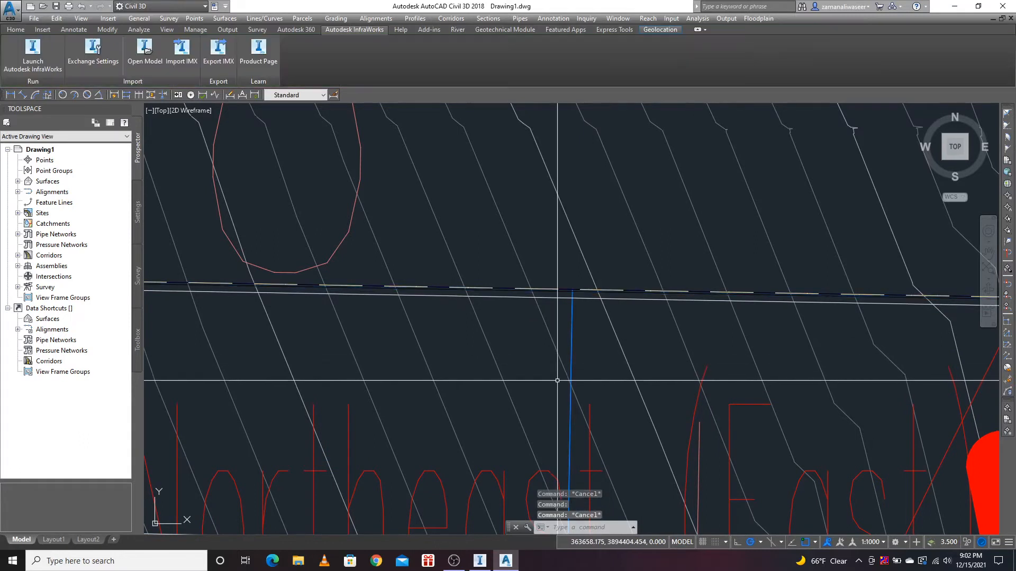
- Start Measure Alignment point creation on the eastern arm's Nearside ETW edge alignment, using its Adjusted Elevations profile
click(16, 30)
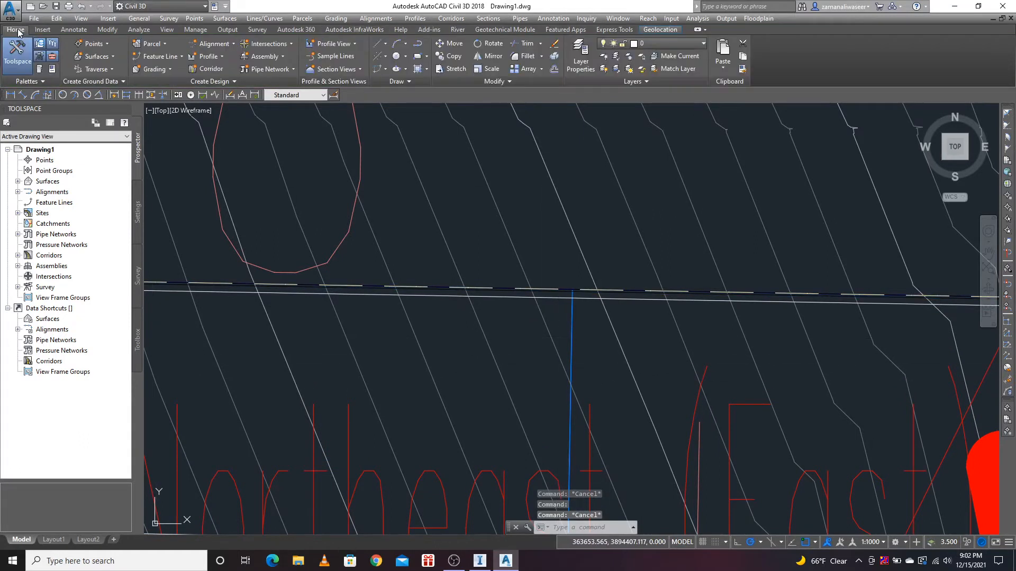
click(103, 45)
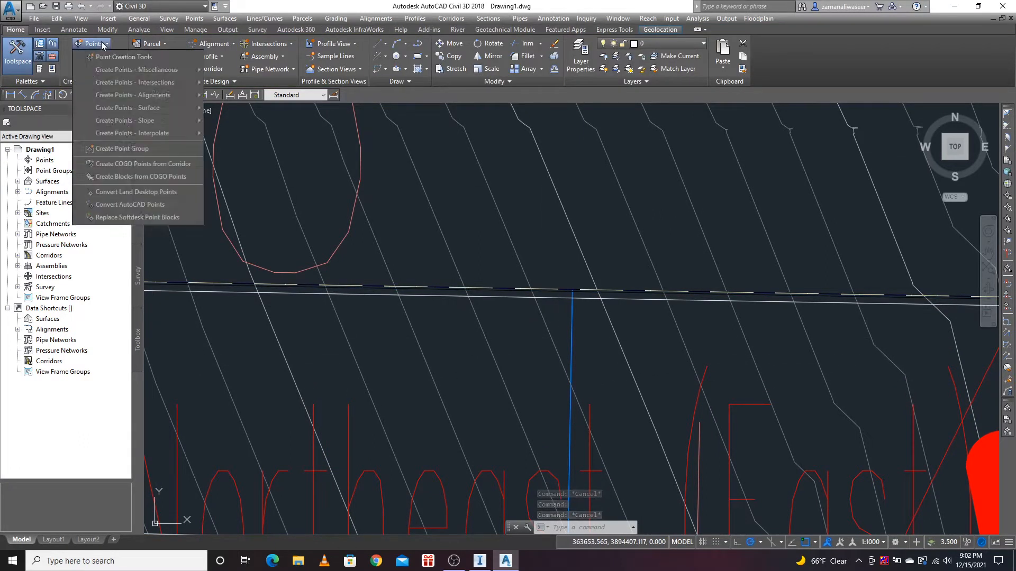
click(125, 56)
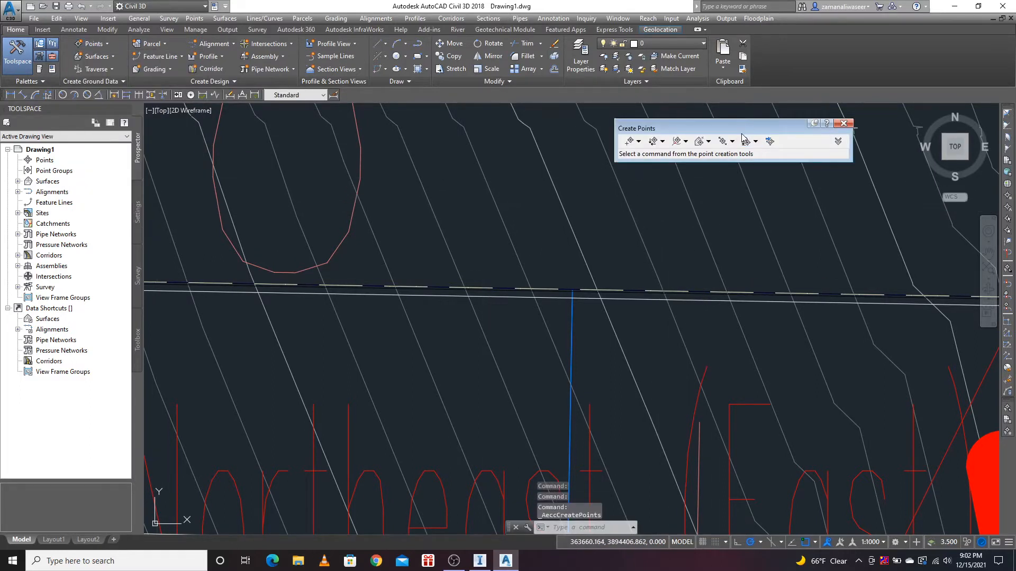
click(709, 142)
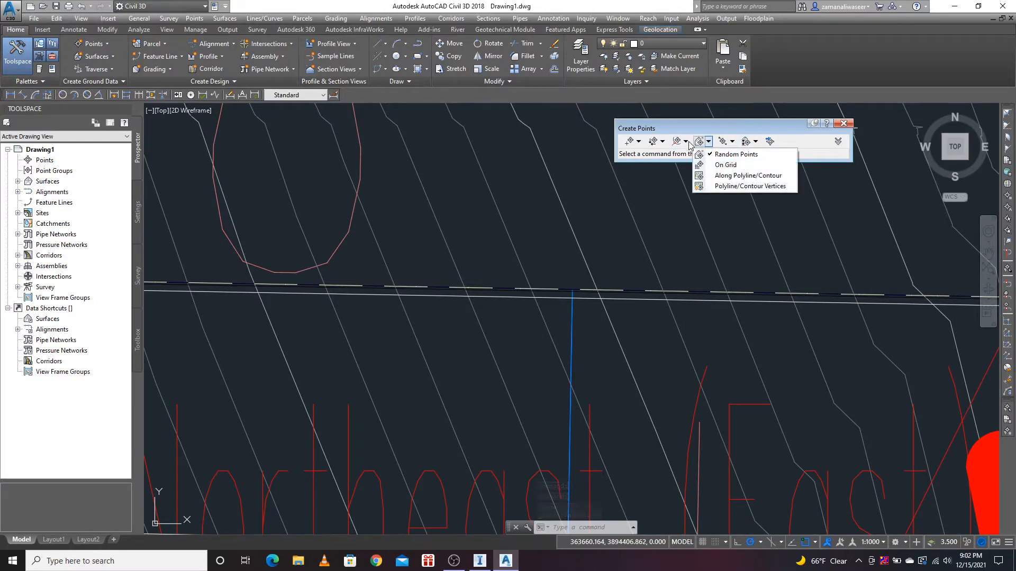
click(686, 142)
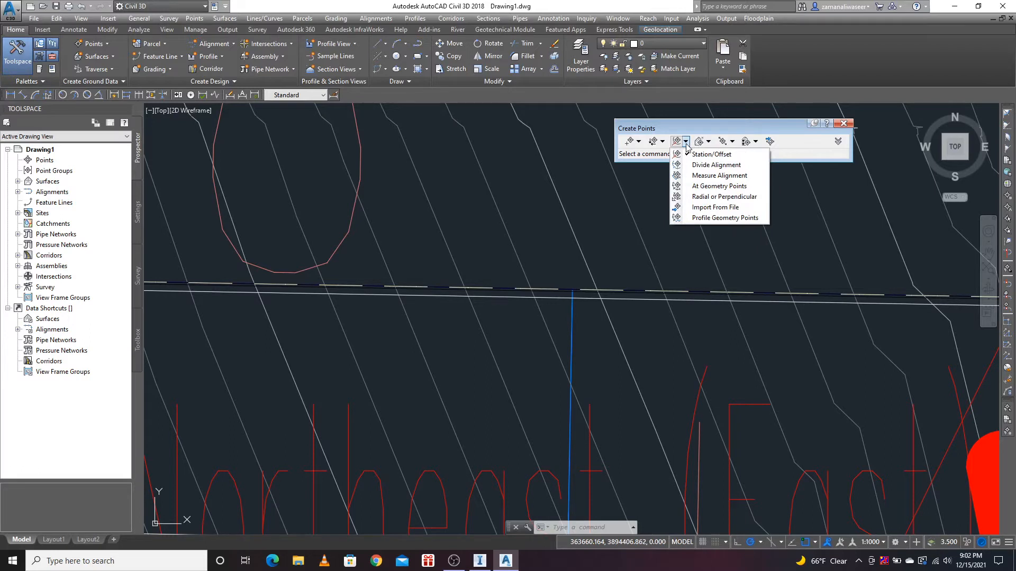
click(710, 179)
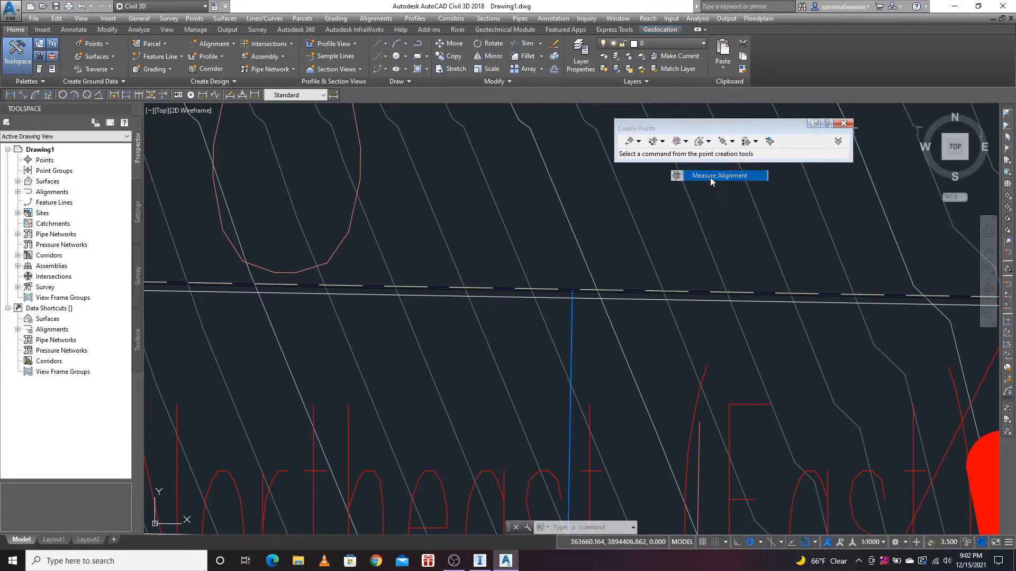
scroll(542, 262, up, 5)
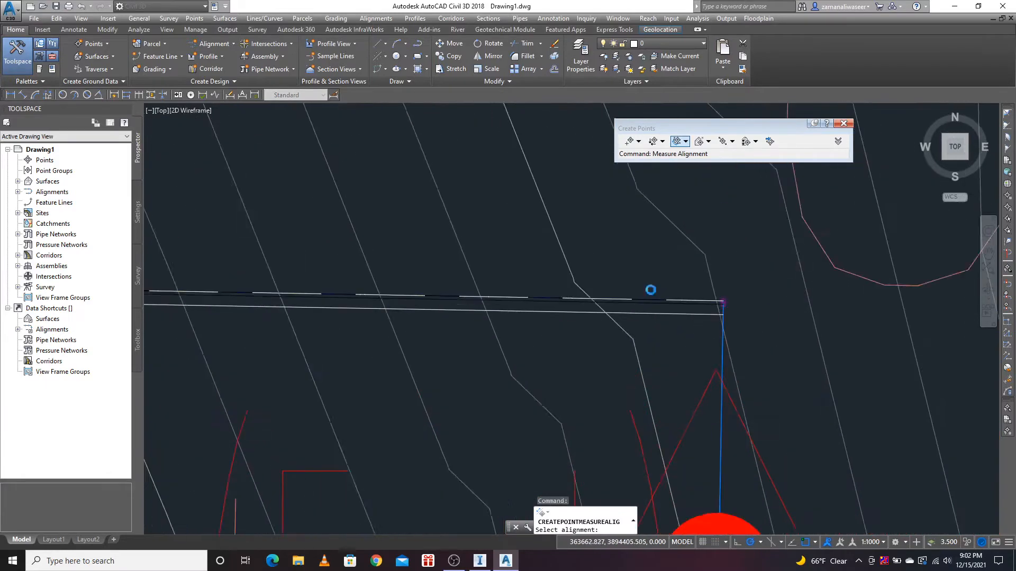
click(633, 318)
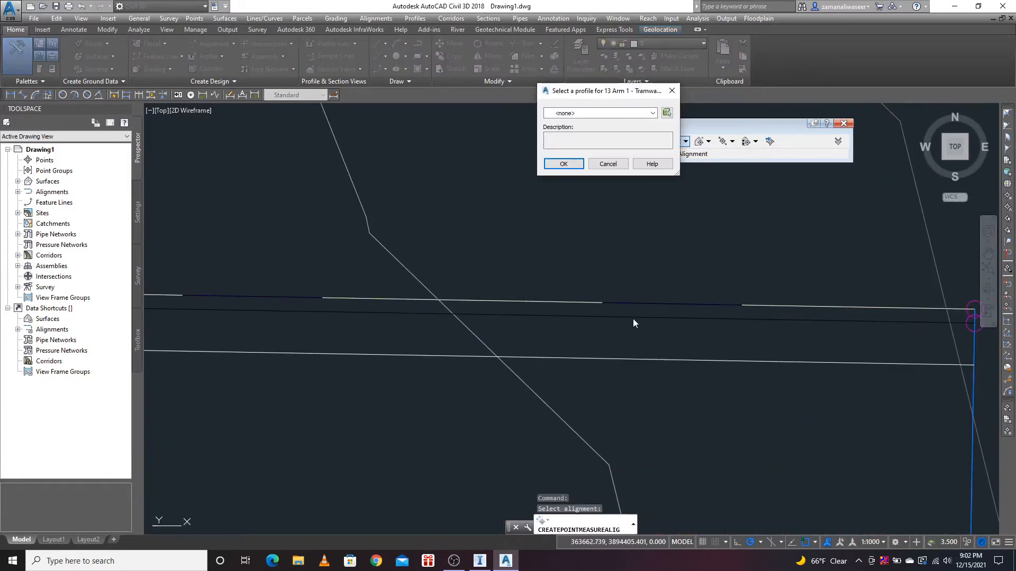
click(590, 113)
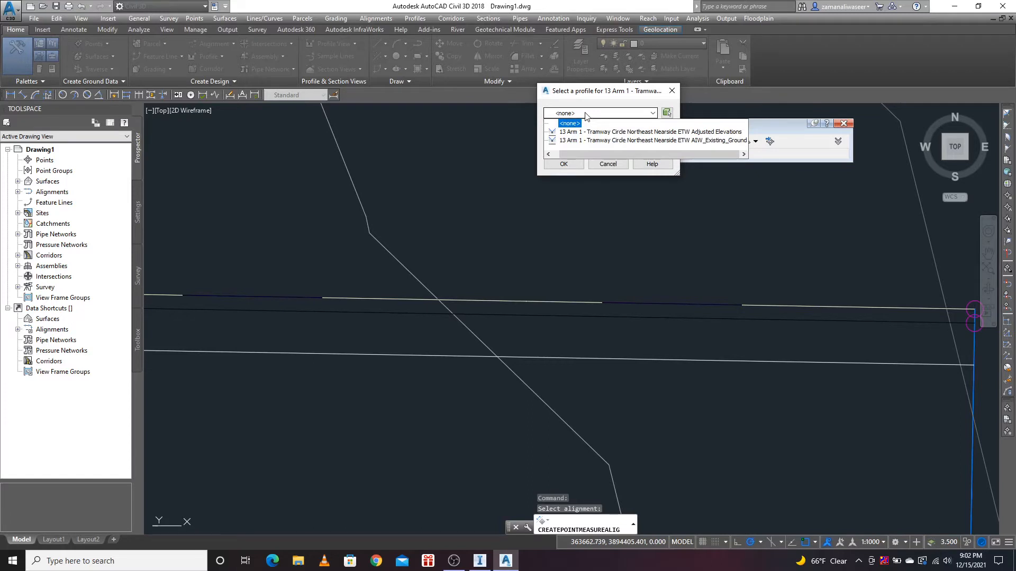
click(626, 132)
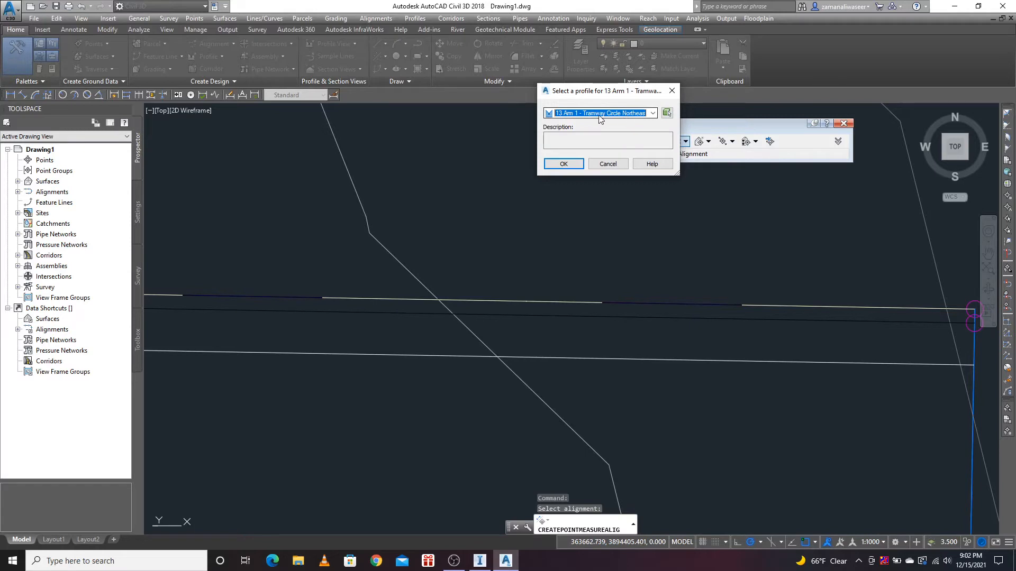
click(564, 164)
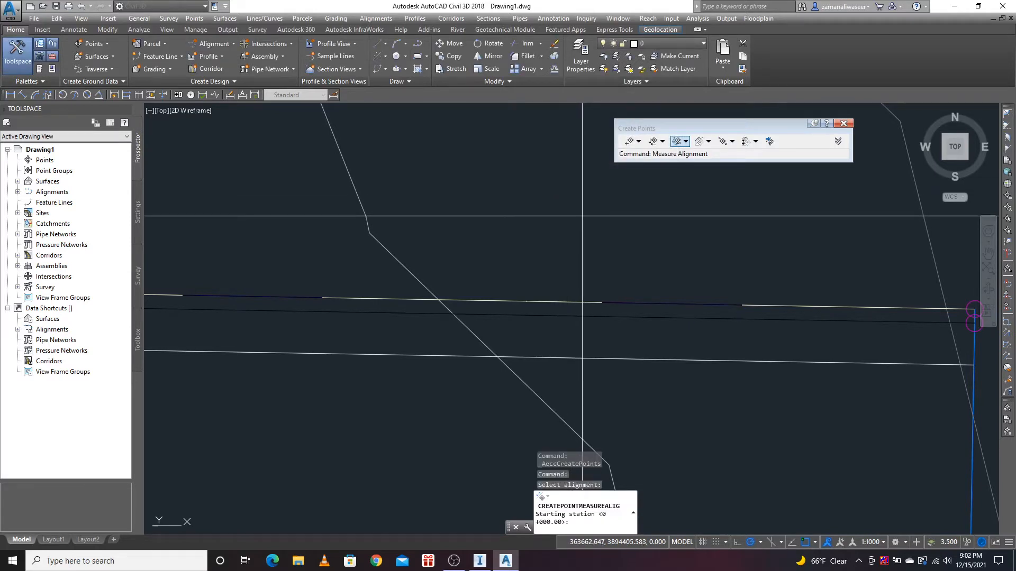
- Create points along the full length of the selected edge alignment with zero offset, an interval of 5 and the description ap1
key(Return)
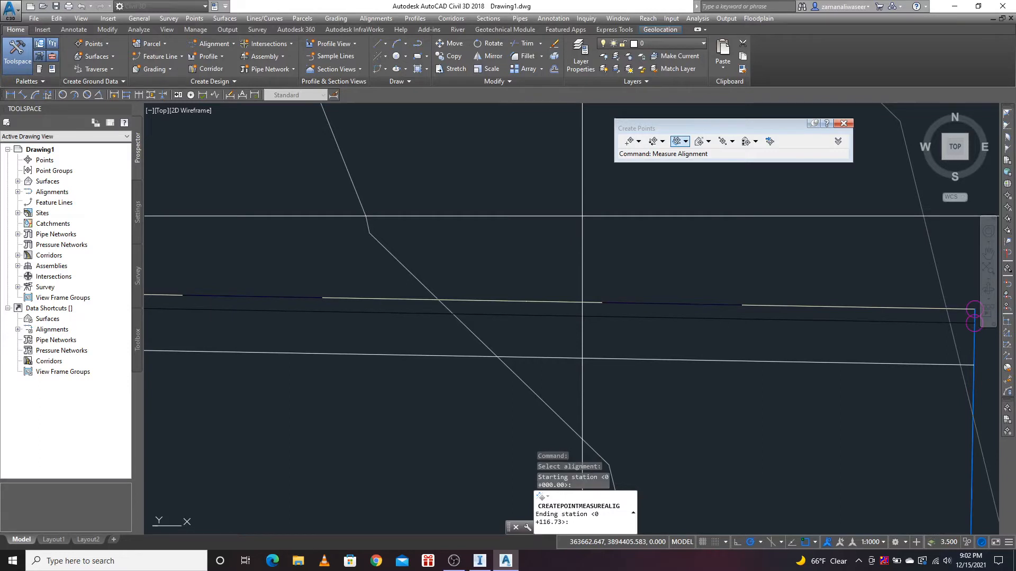
key(Return)
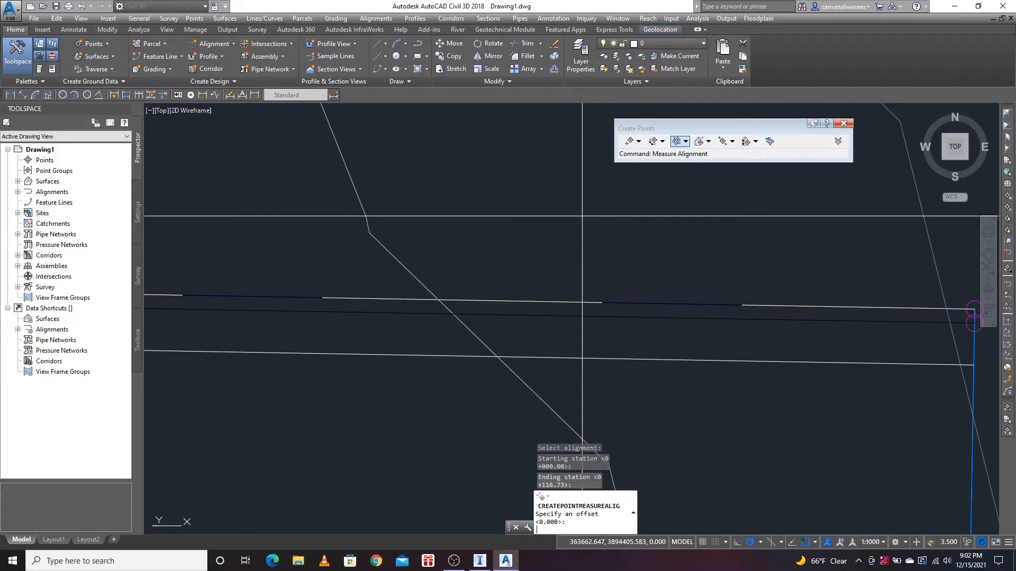
key(Return)
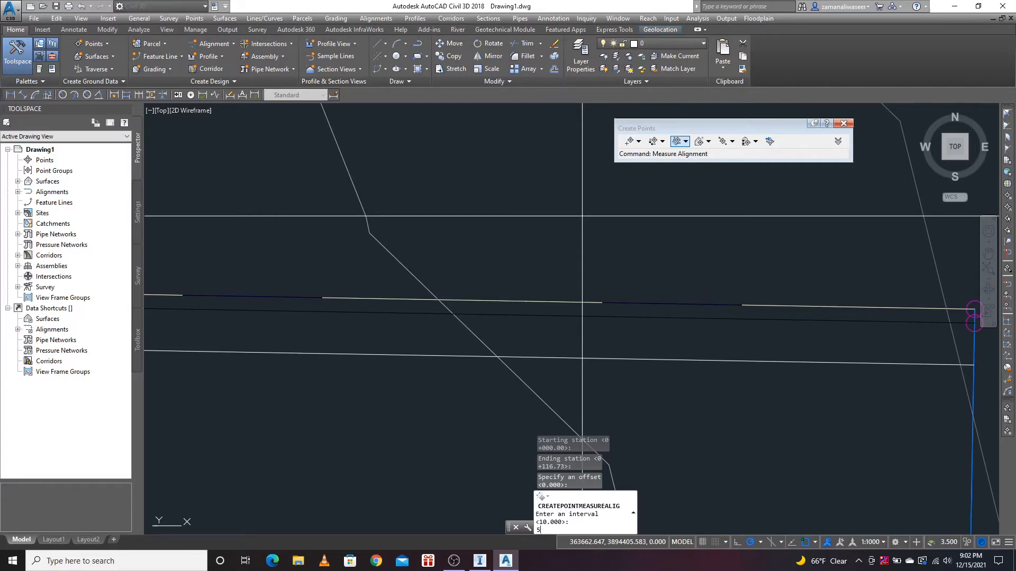
key(Return)
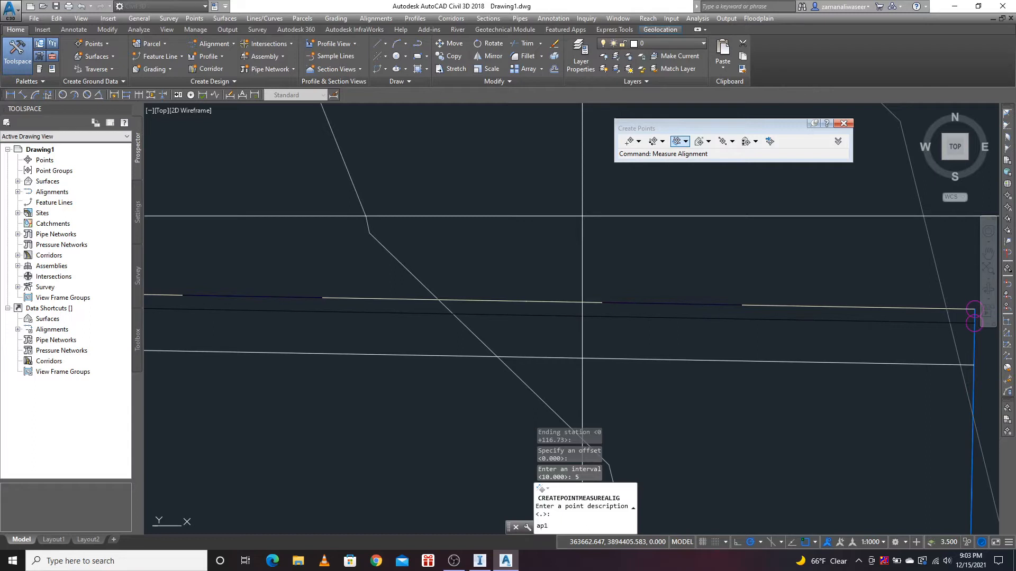
key(Return)
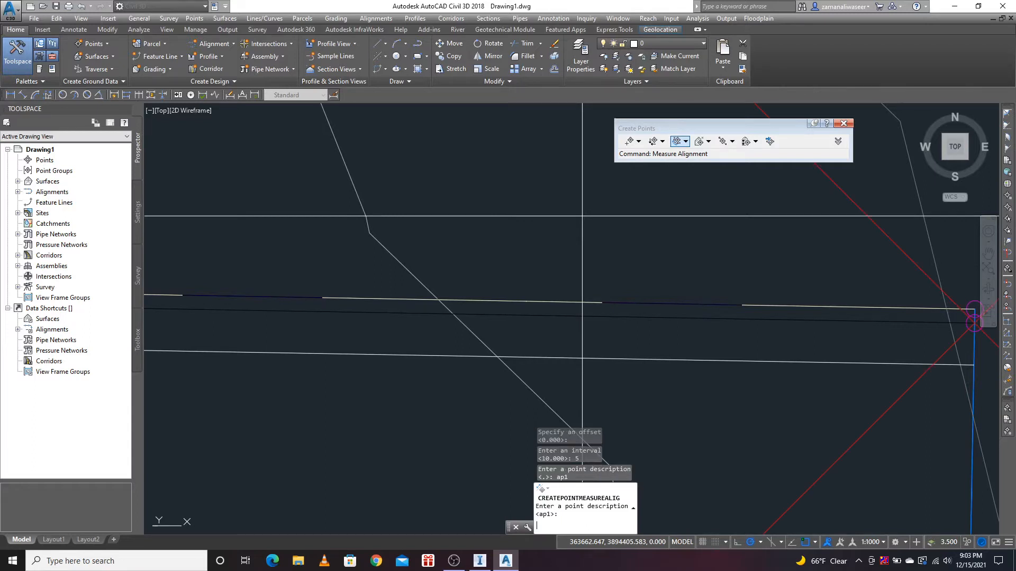
key(Return)
key(Return)
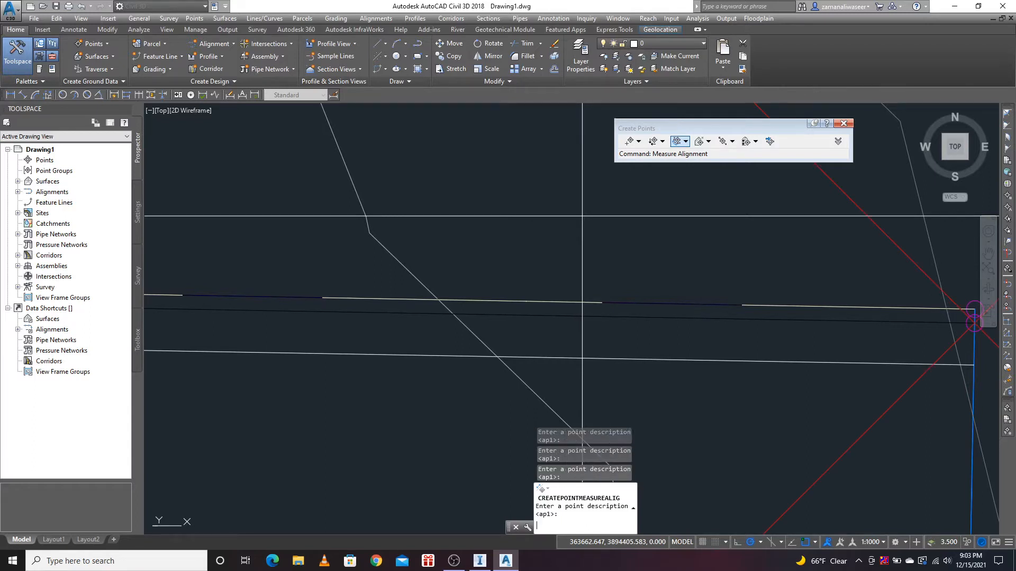
key(Escape)
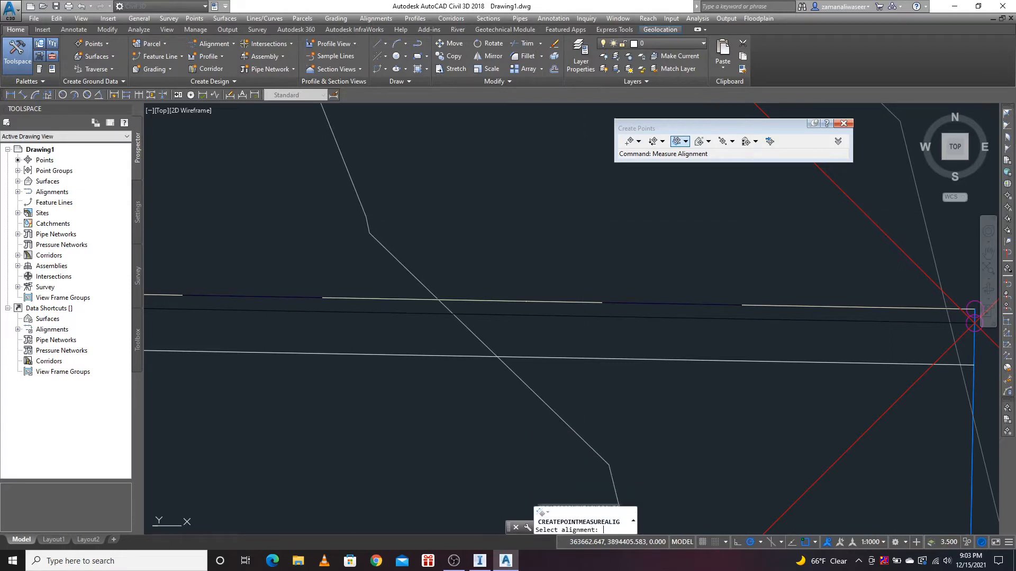
key(Return)
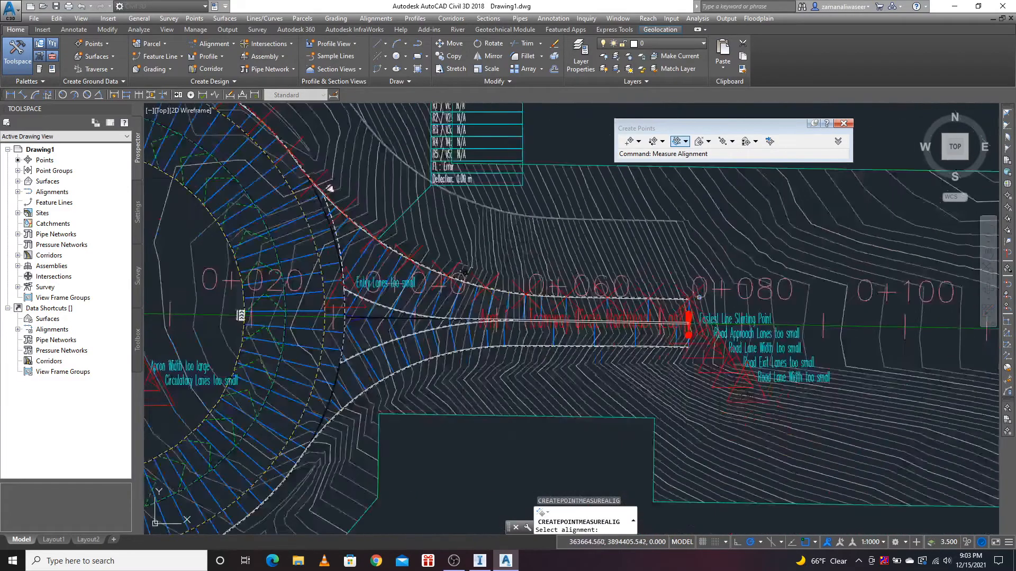
- Set the point label style of the _All Points group to Elevation Only and apply it
scroll(341, 212, up, 5)
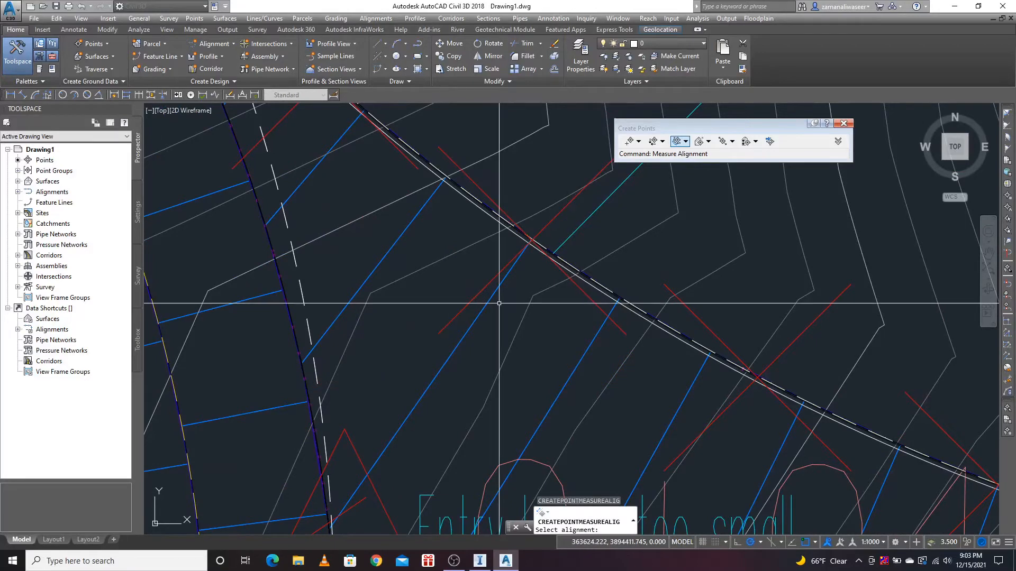
key(Escape)
click(530, 238)
right_click(485, 289)
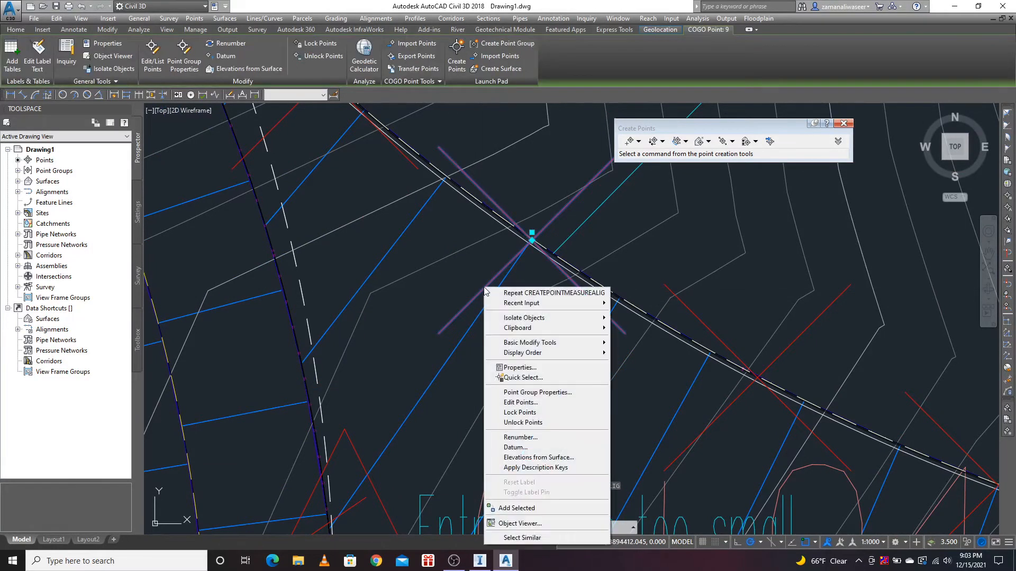
click(547, 399)
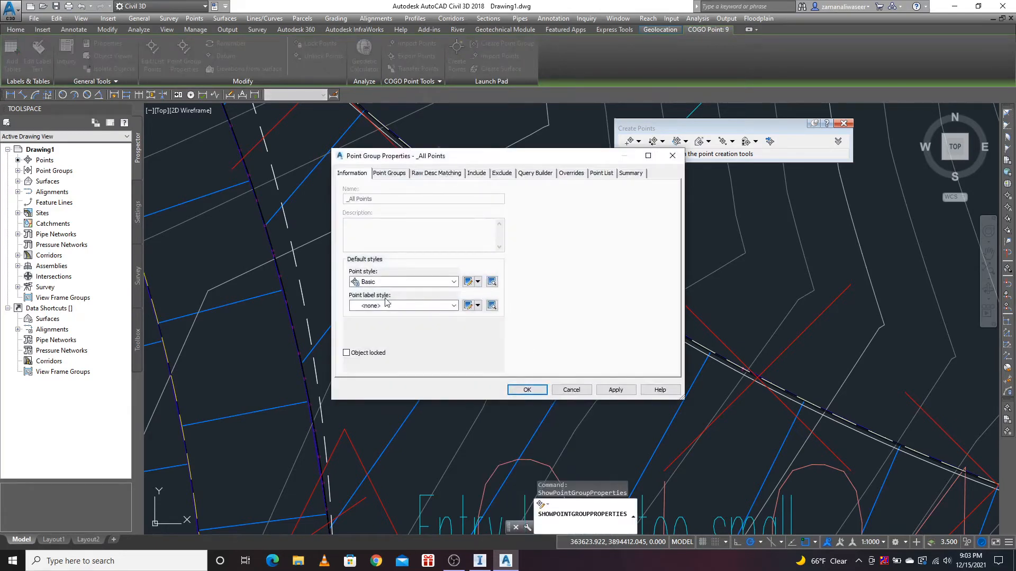
click(392, 306)
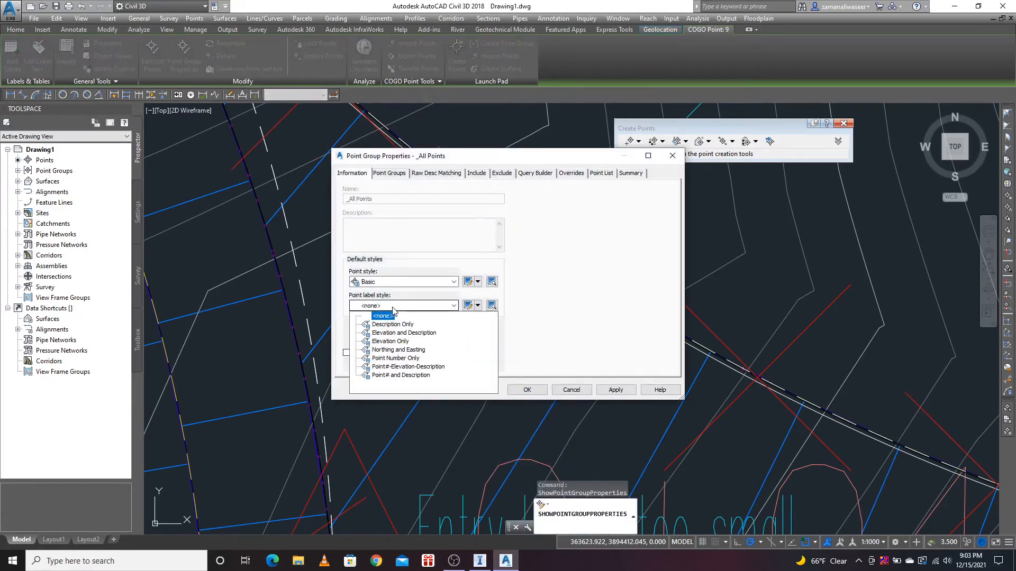
click(386, 342)
click(617, 390)
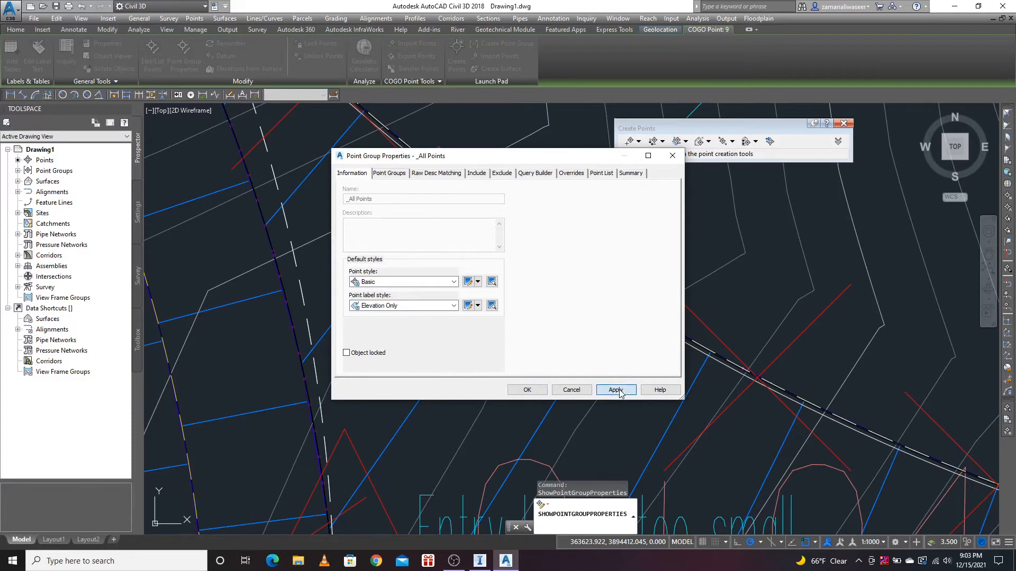
- Set the Elevation Only label's Point Elevation text height to 1.2 mm and its colour to white
click(469, 305)
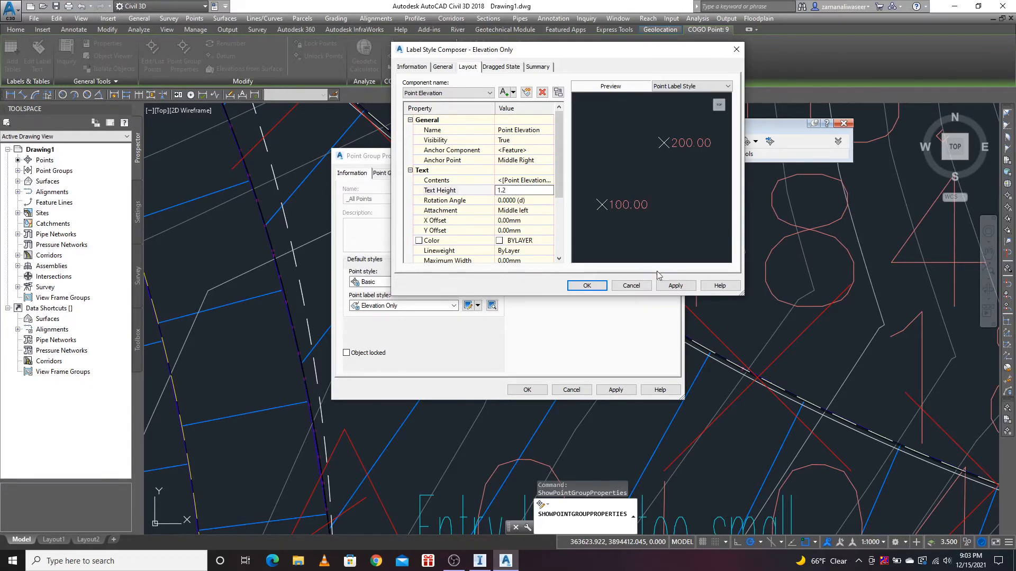
click(500, 242)
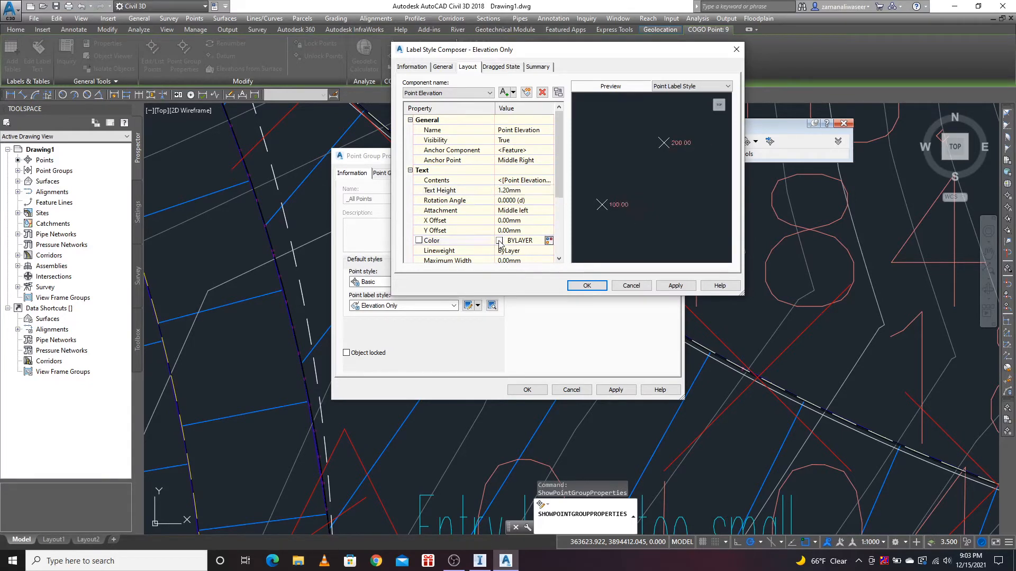
click(549, 241)
click(473, 317)
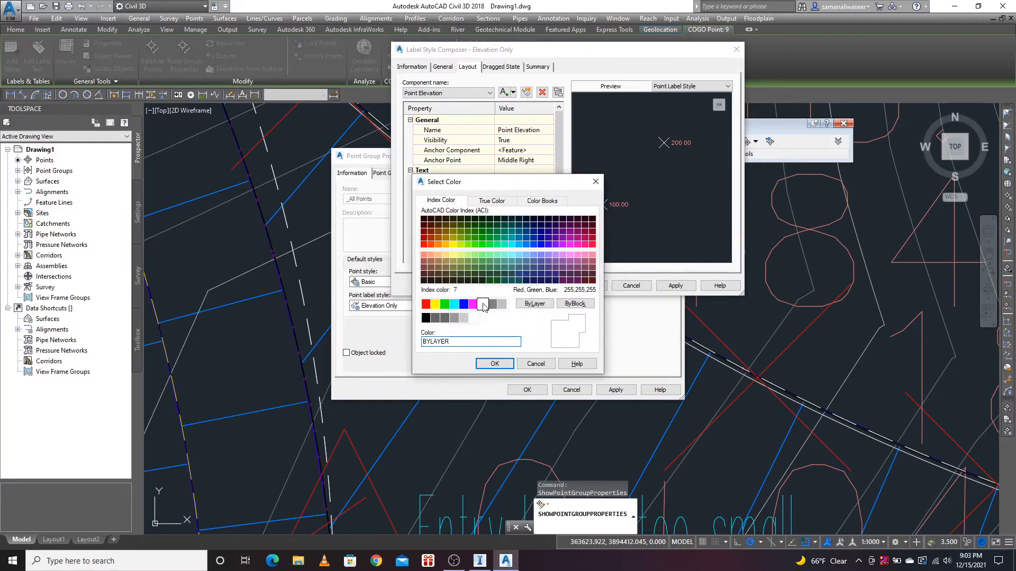
click(495, 363)
click(583, 286)
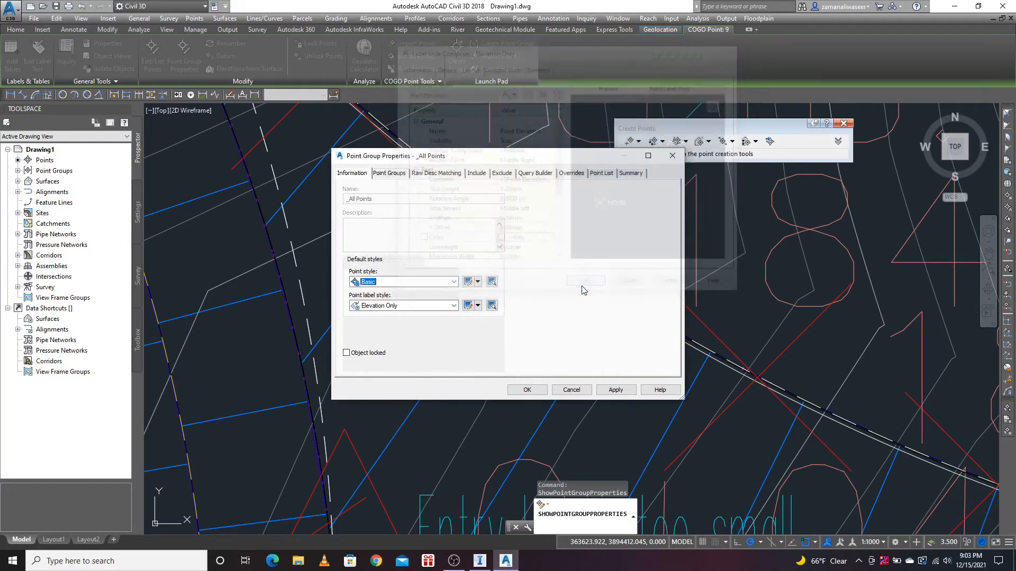
click(527, 390)
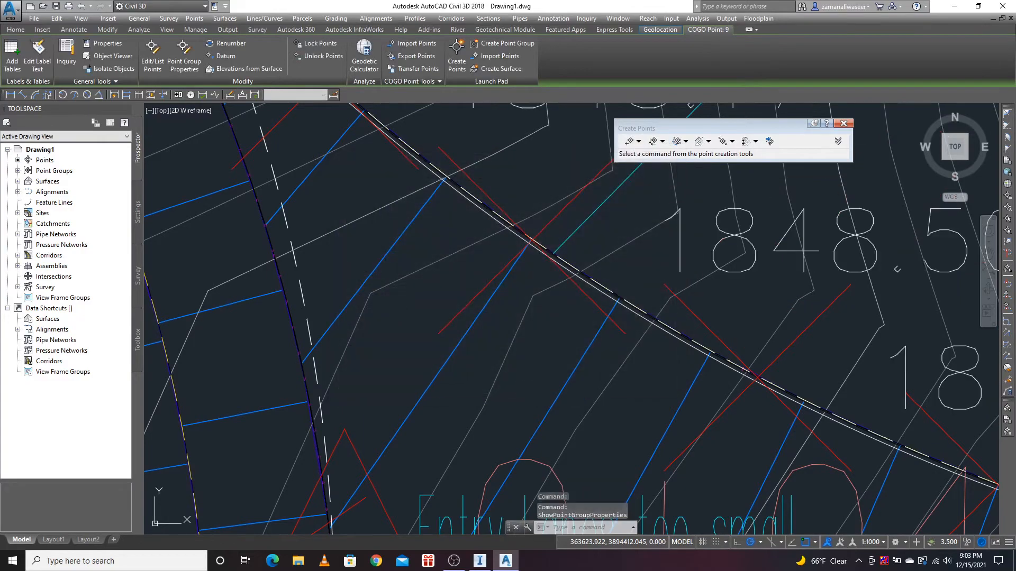
- Examine the elevation labels of the new points along the northeastern edge between the eastern and northern arms
scroll(607, 296, down, 6)
scroll(607, 297, up, 3)
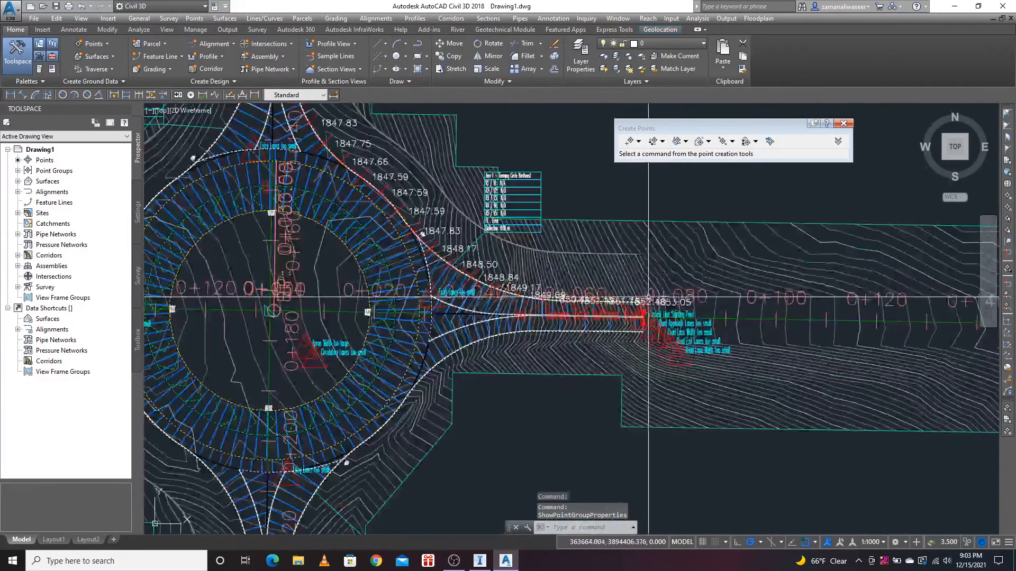
scroll(466, 262, up, 2)
scroll(453, 257, up, 4)
scroll(447, 254, down, 4)
middle_drag(312, 128, 433, 283)
scroll(433, 283, up, 2)
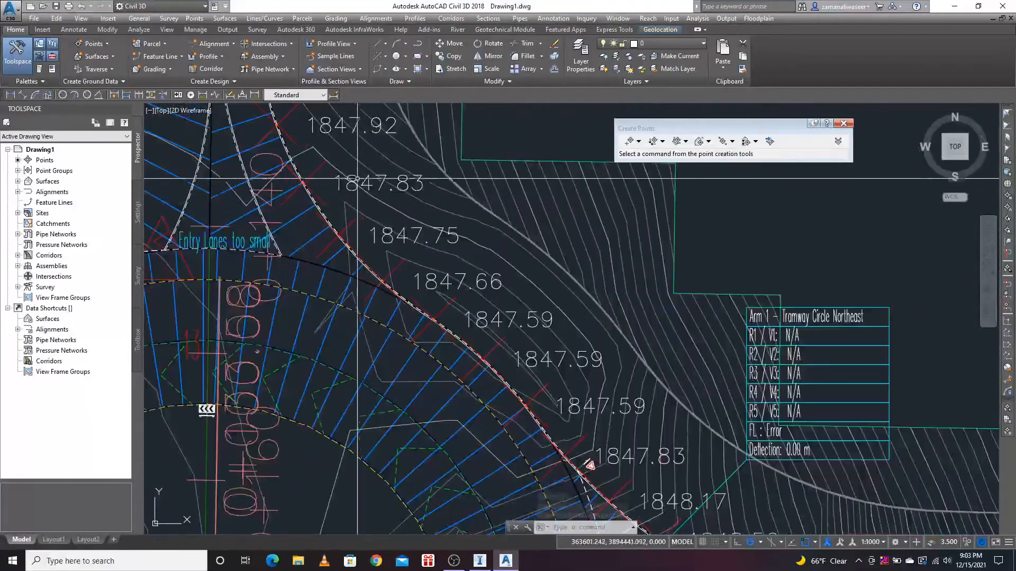
scroll(561, 381, down, 5)
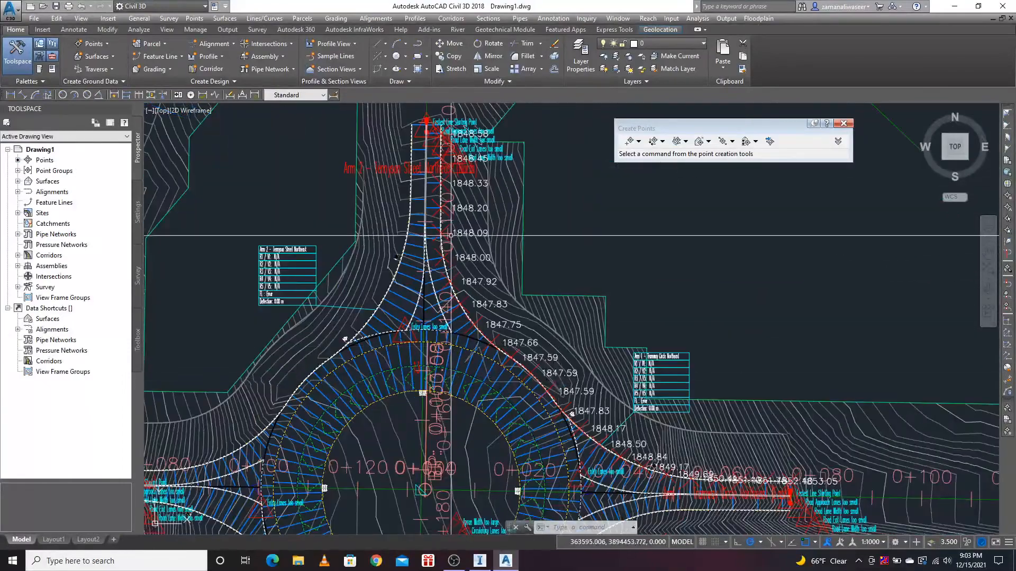
scroll(471, 249, down, 5)
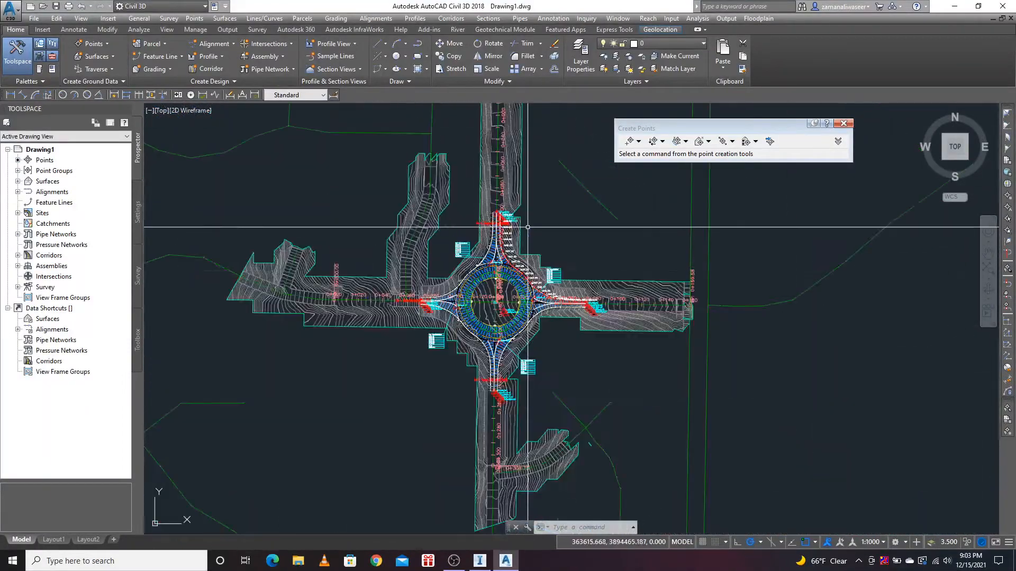
- Select the roundabout's 13 Island alignment to identify it, and clear the selection
scroll(487, 303, up, 4)
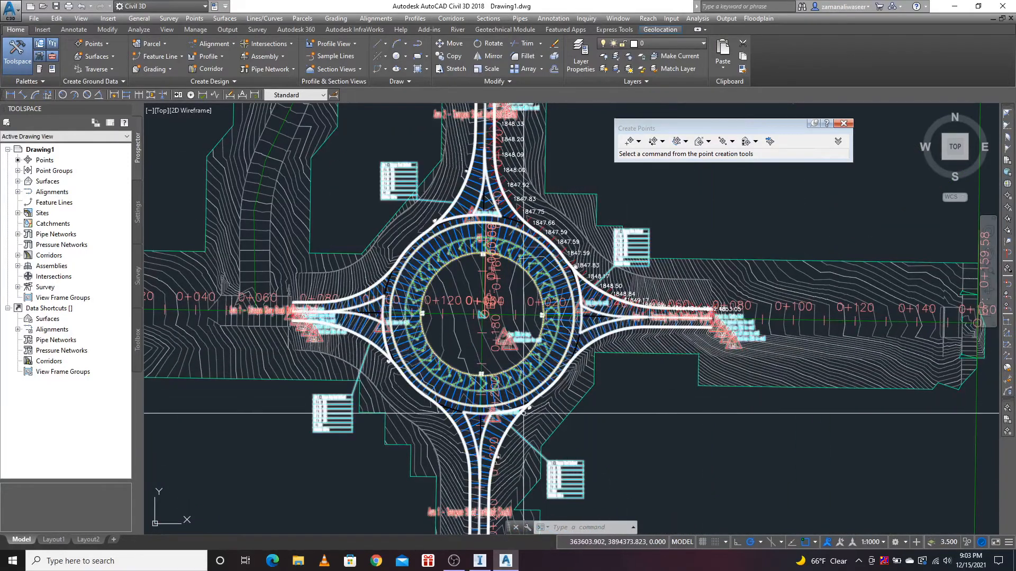
scroll(364, 289, up, 8)
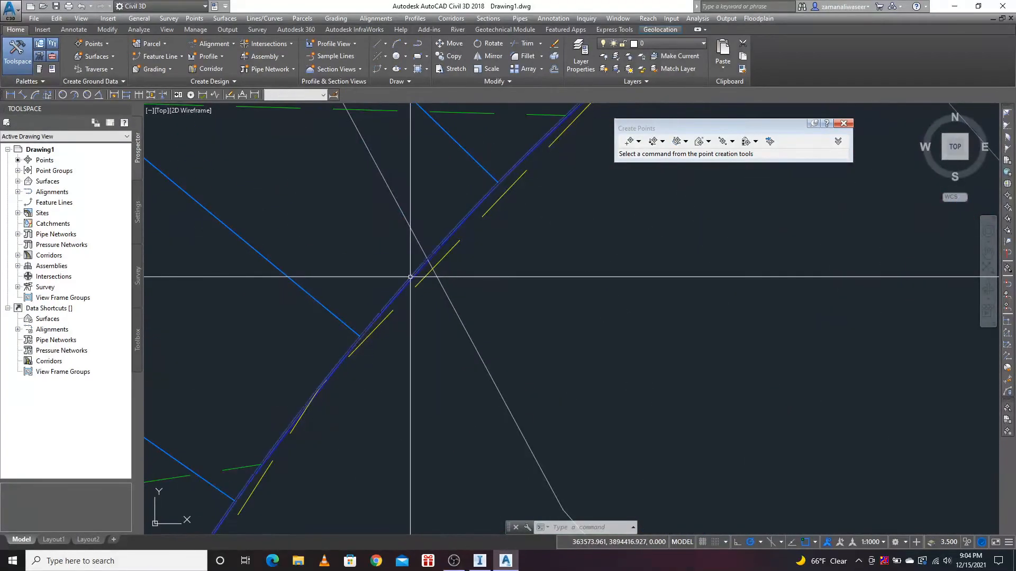
click(410, 278)
scroll(363, 300, down, 8)
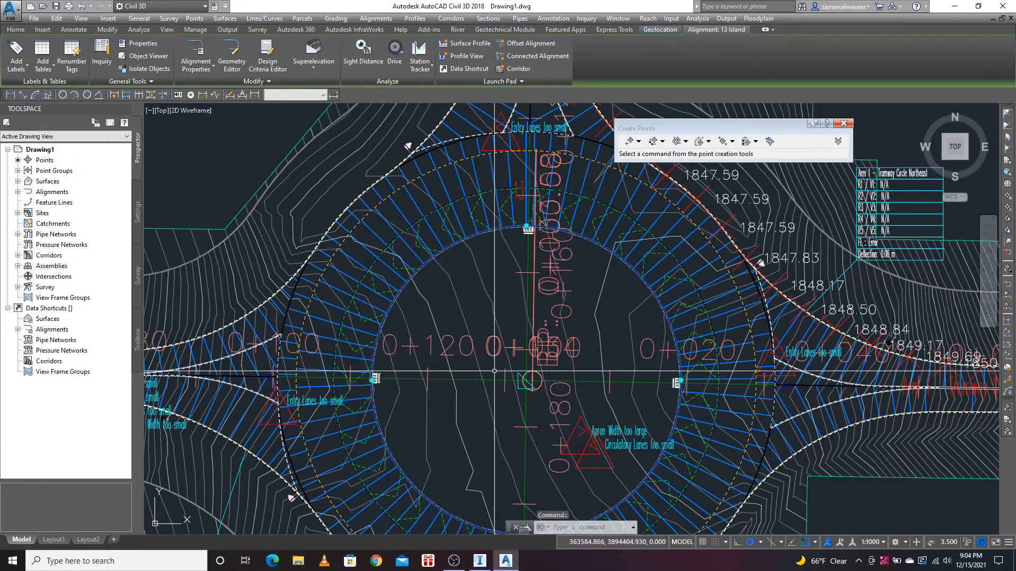
key(Escape)
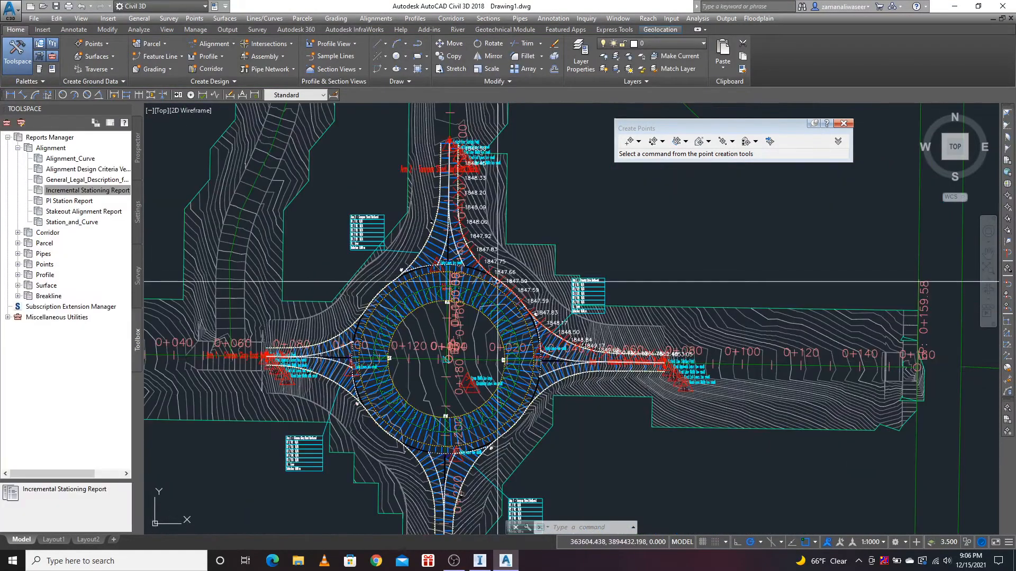
- Create a random surface point at the endpoint where the eastern arm's southern splitter edge meets the roundabout, accepting the default description
scroll(650, 351, up, 3)
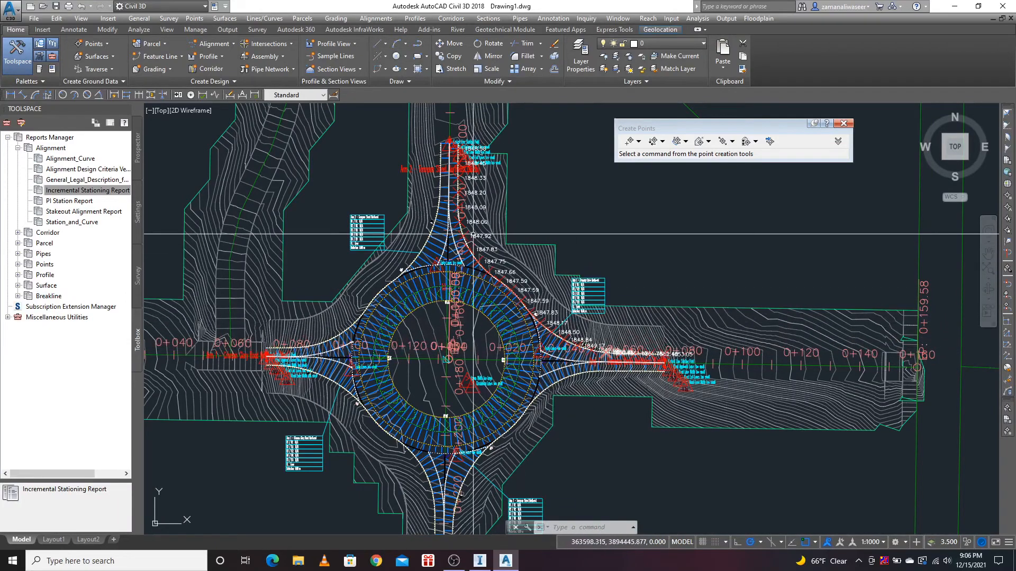
scroll(582, 344, up, 4)
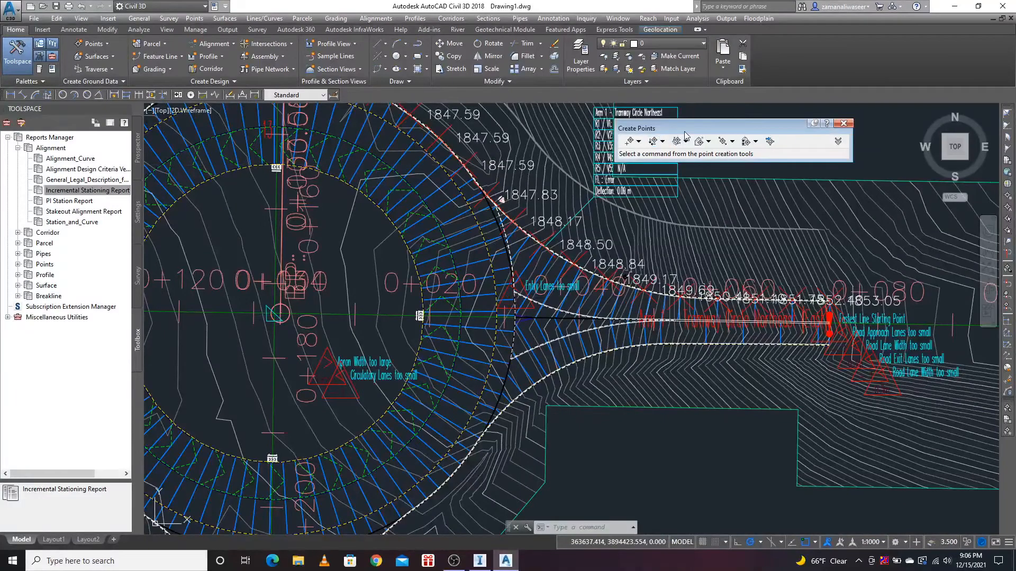
click(708, 141)
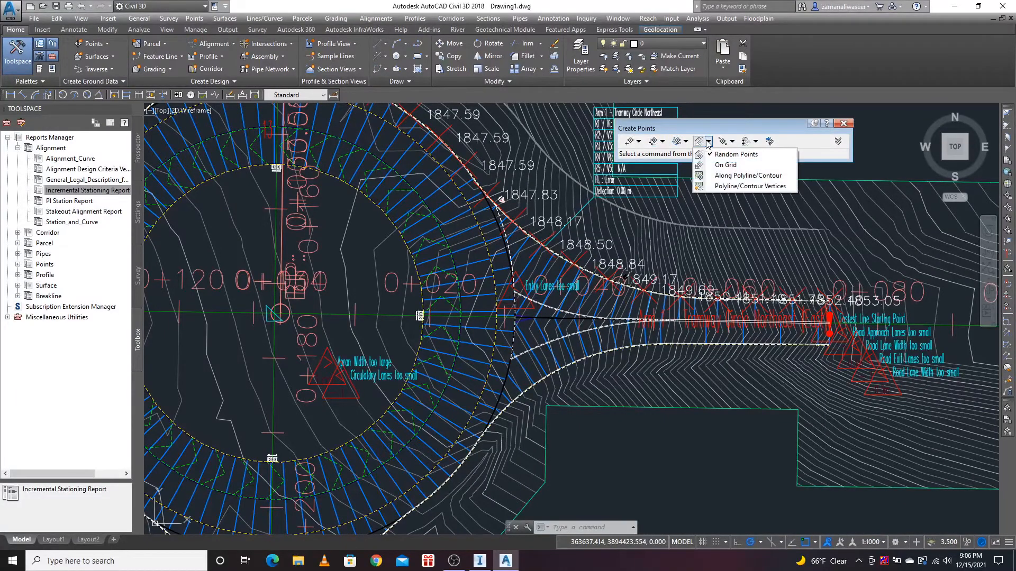
click(723, 157)
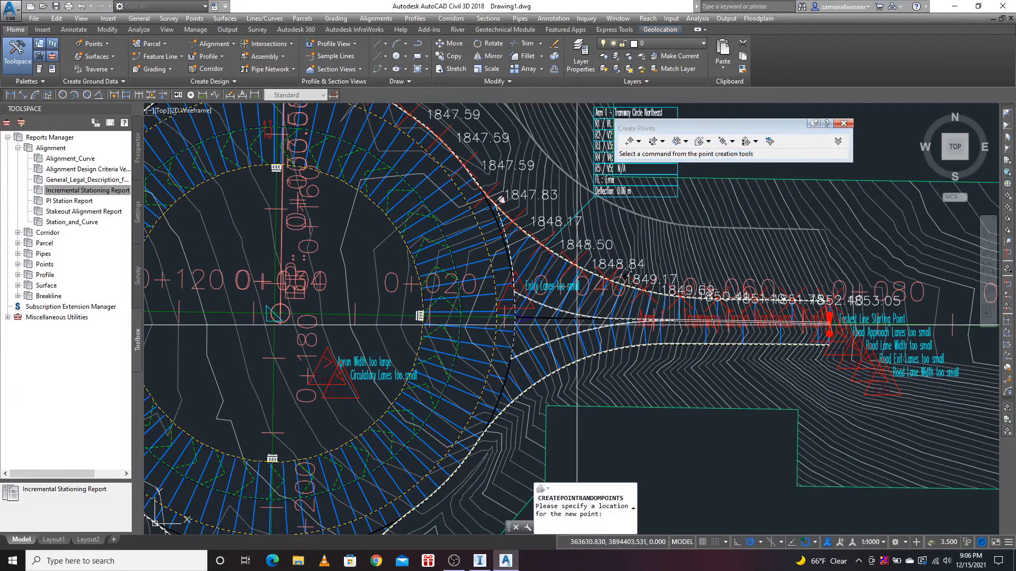
scroll(525, 407, up, 4)
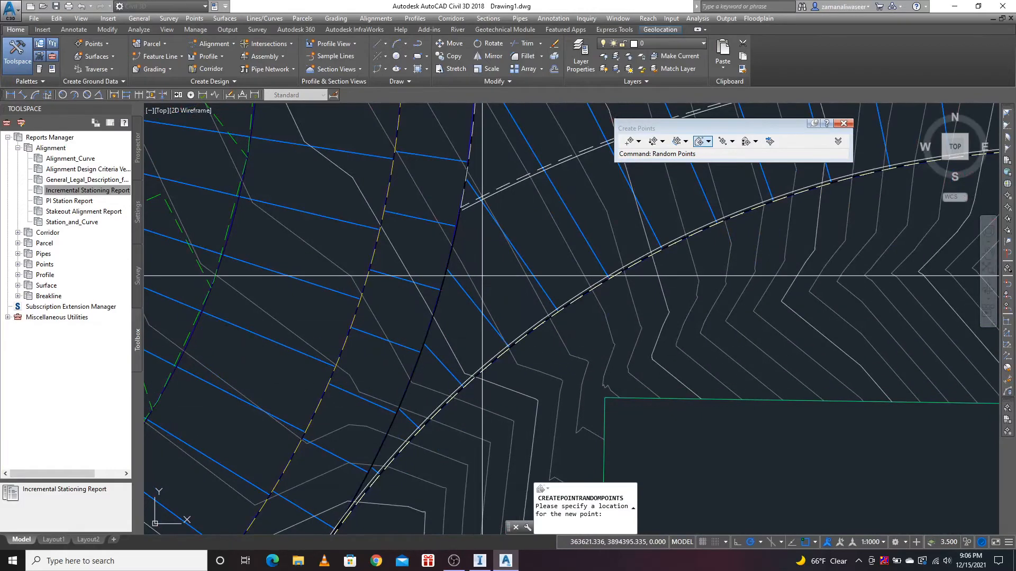
scroll(505, 332, down, 3)
scroll(505, 332, up, 3)
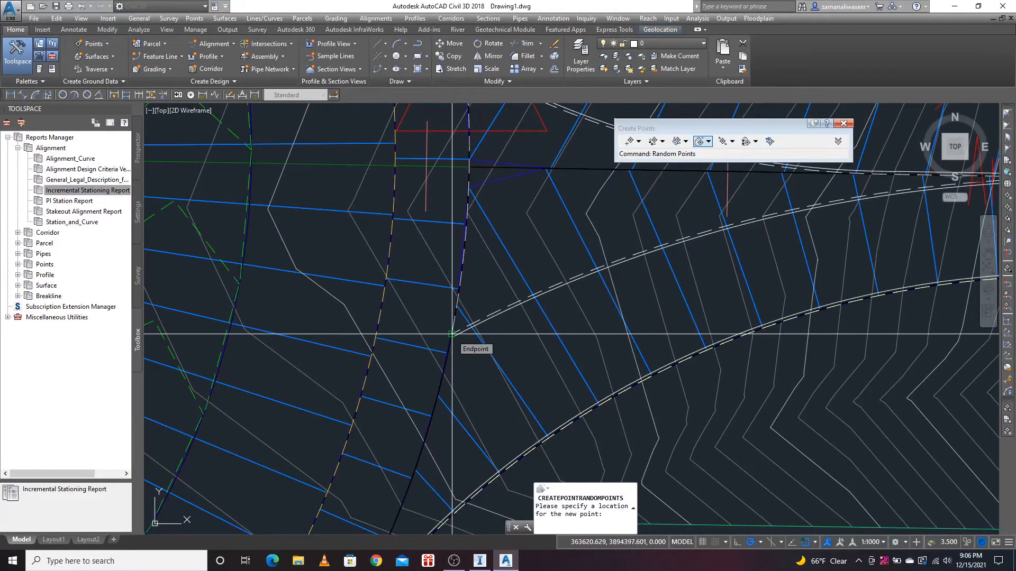
click(453, 334)
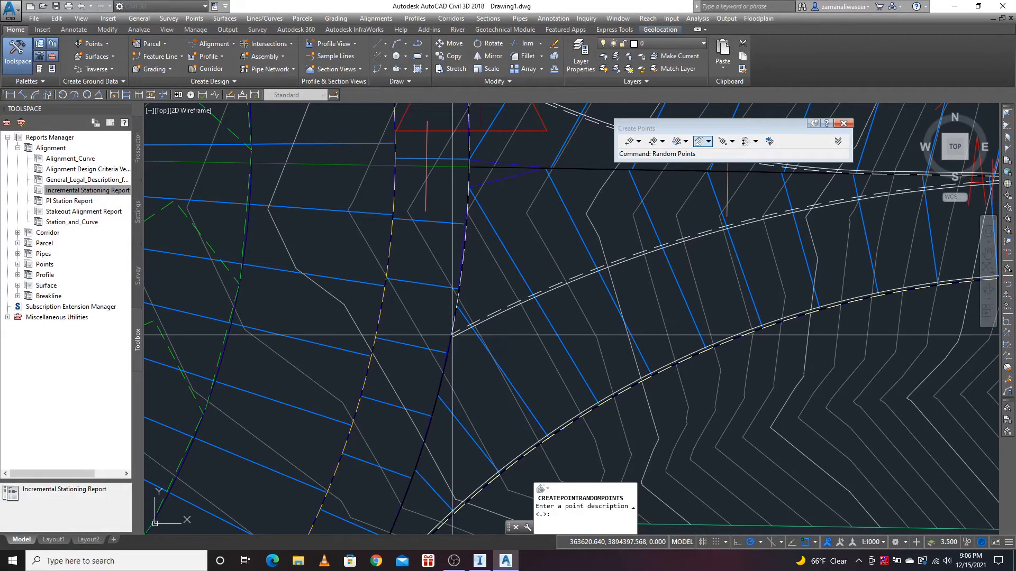
key(Return)
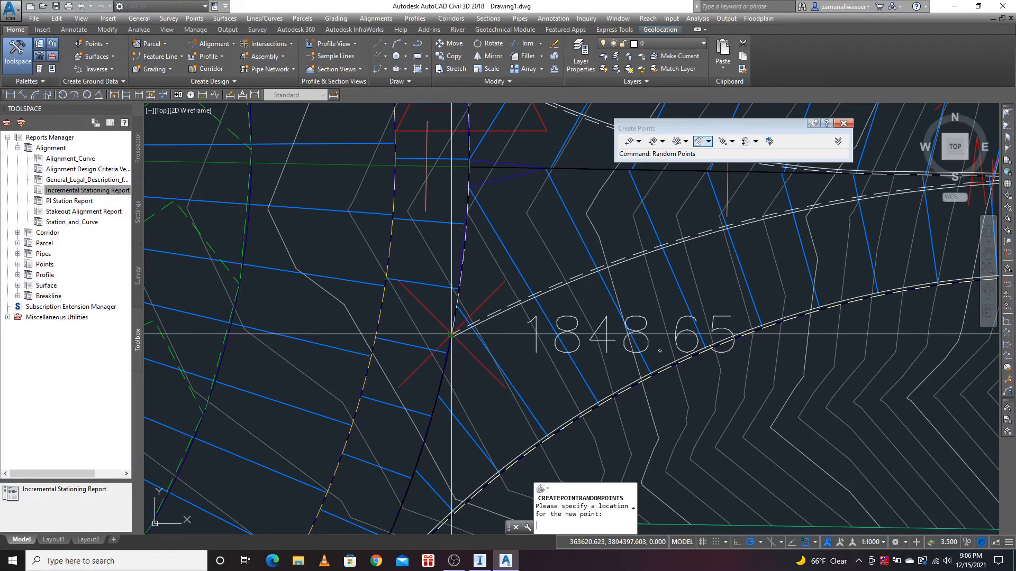
scroll(607, 360, down, 5)
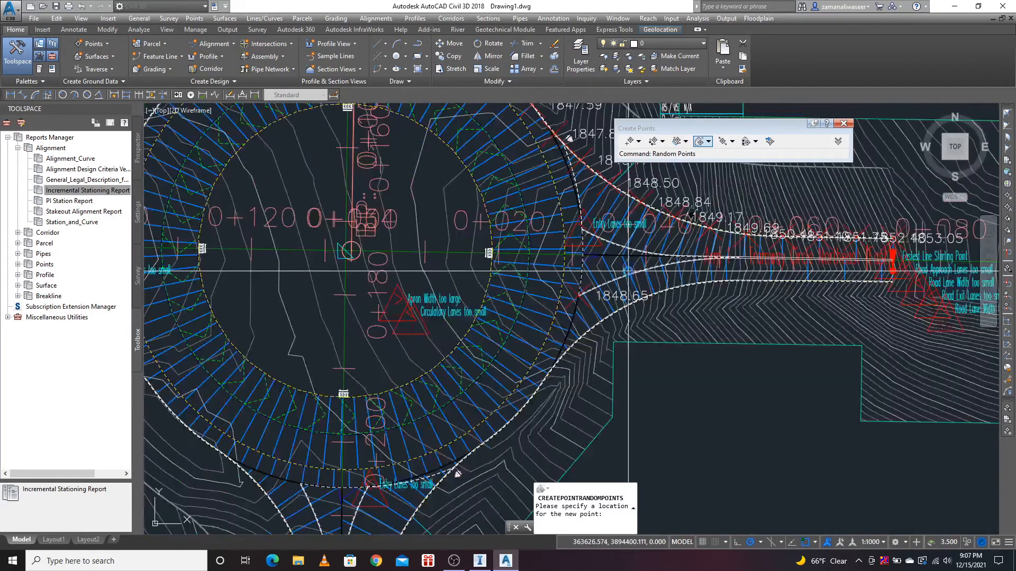
- Create random surface points where the southern arm's western splitter edge and western outer edge meet the roundabout, accepting the default descriptions
scroll(603, 293, up, 8)
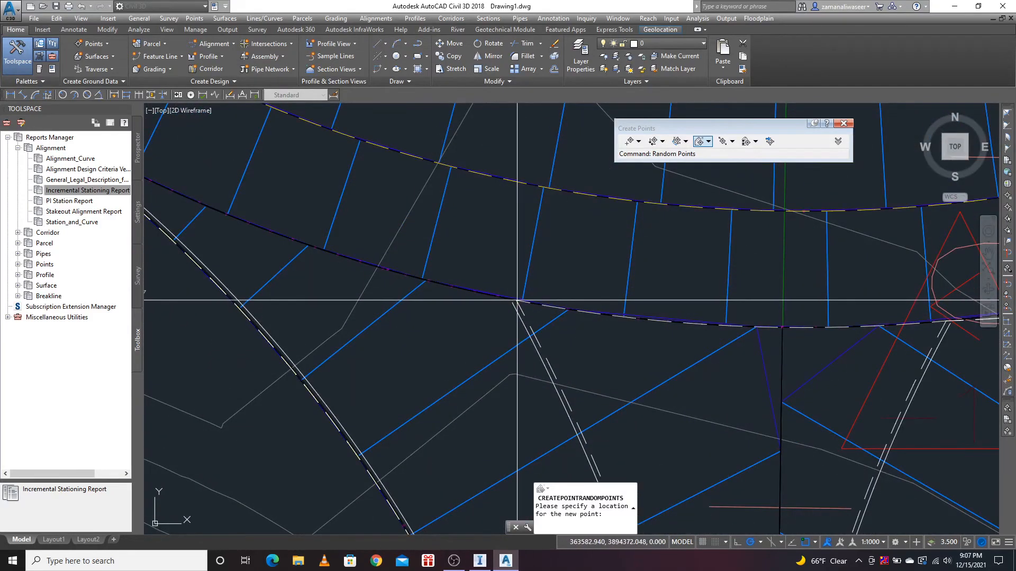
scroll(516, 300, down, 3)
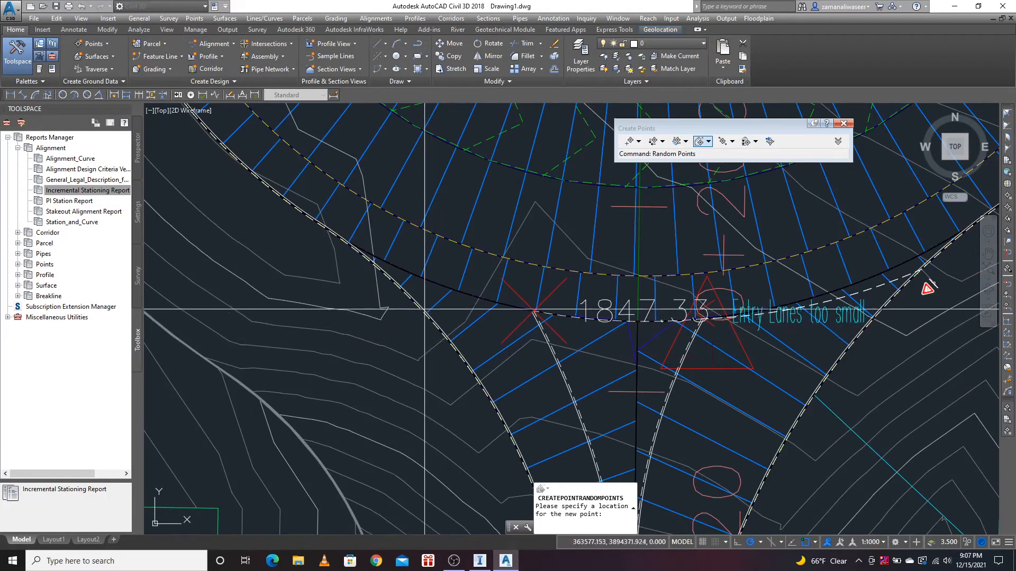
scroll(394, 262, up, 5)
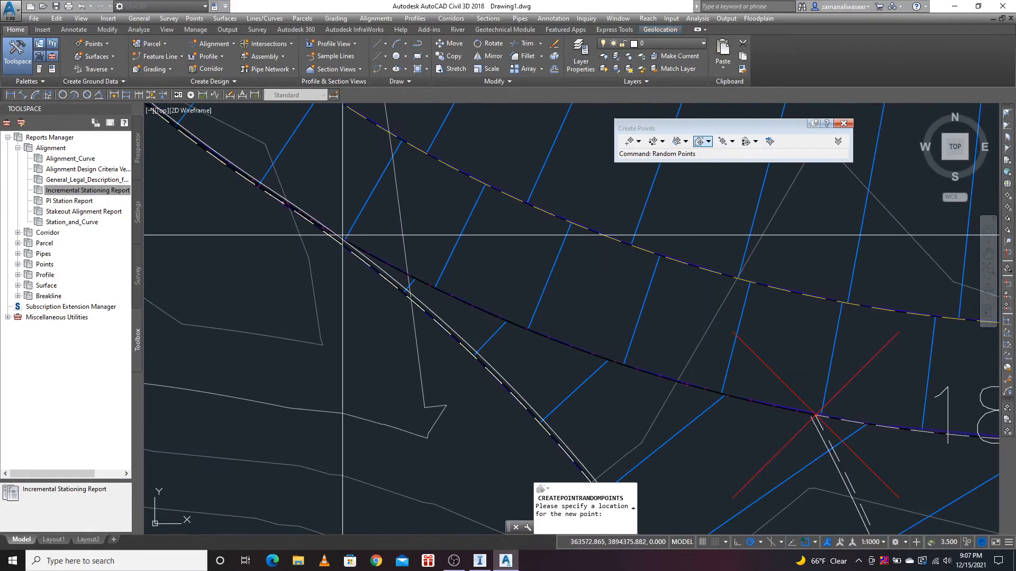
click(341, 238)
key(Return)
scroll(433, 325, down, 4)
- Create four random surface points along the southwestern edge of the roundabout's central island, accepting the default descriptions, and end point creation
scroll(510, 251, up, 5)
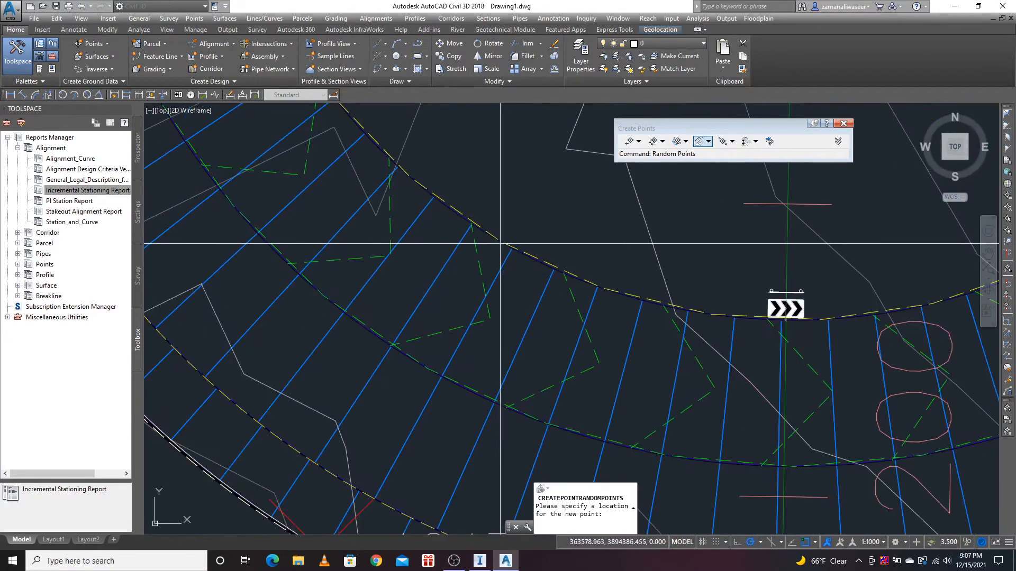
click(511, 248)
key(Return)
scroll(537, 225, down, 4)
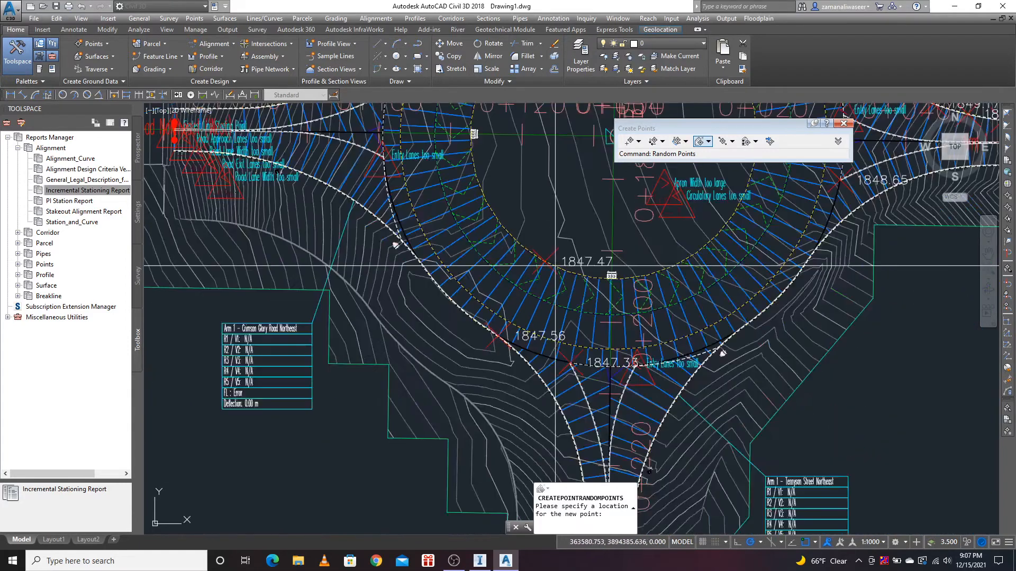
click(502, 228)
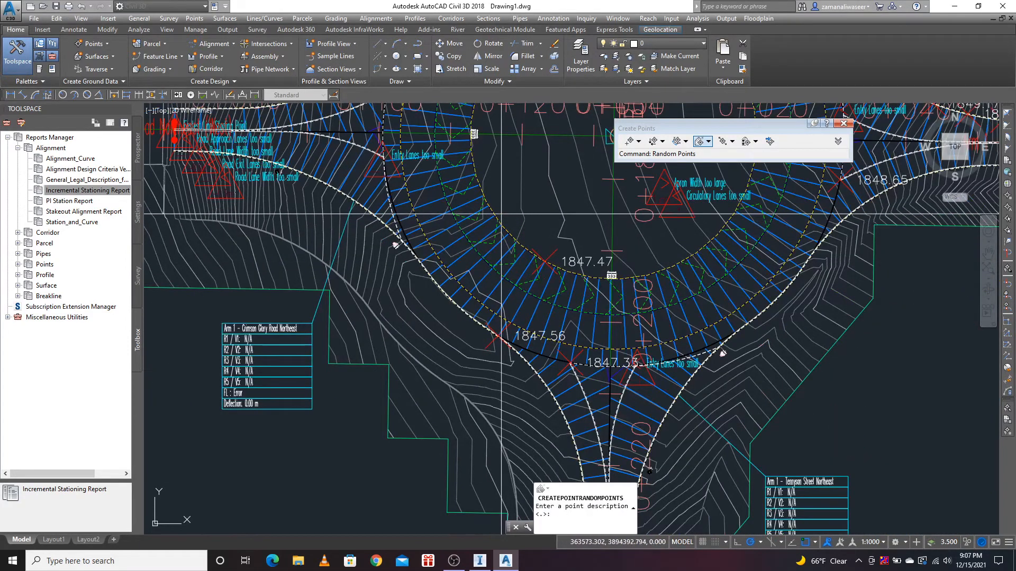
key(Return)
click(504, 189)
key(Return)
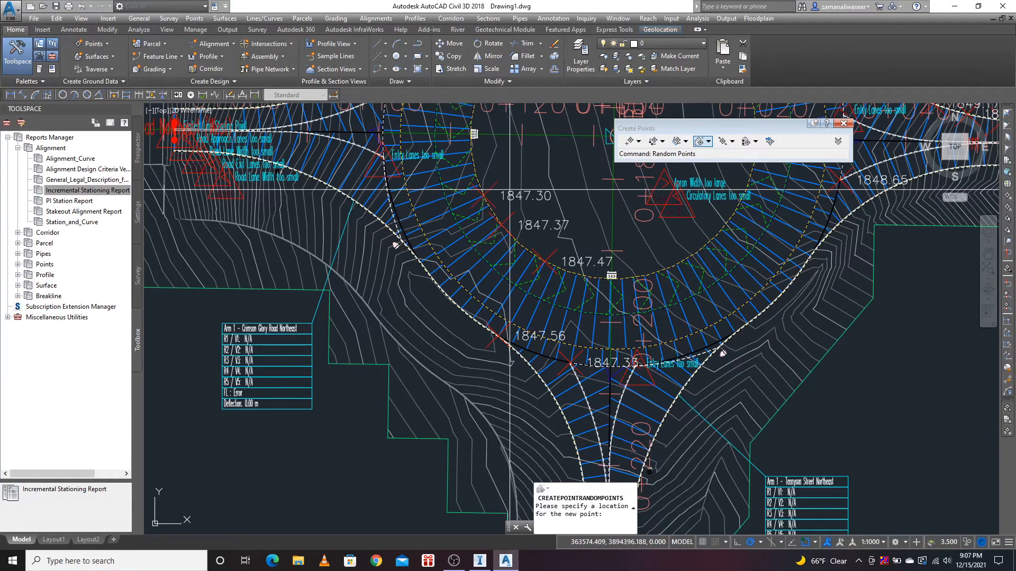
click(488, 162)
key(Return)
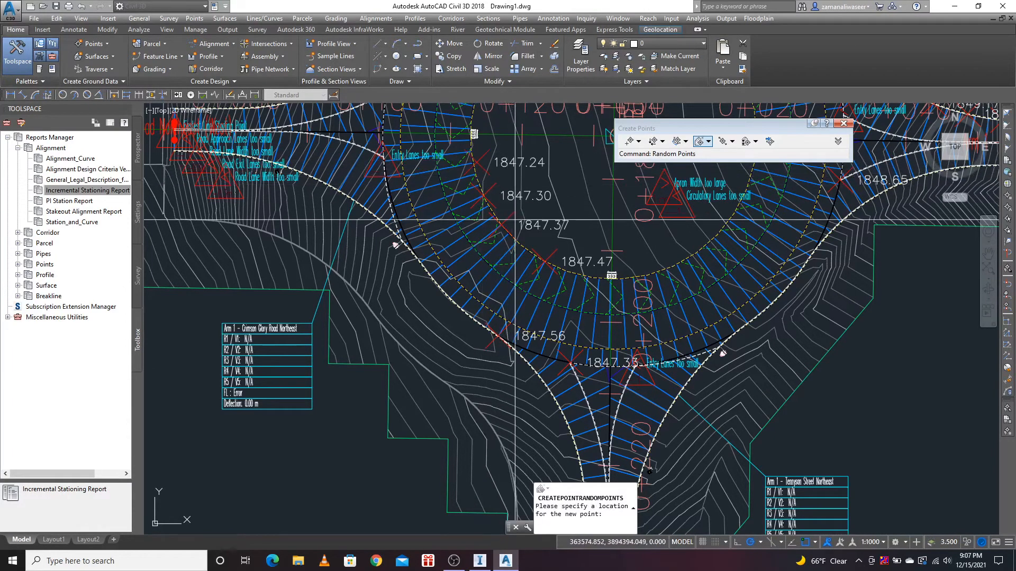
scroll(612, 333, down, 8)
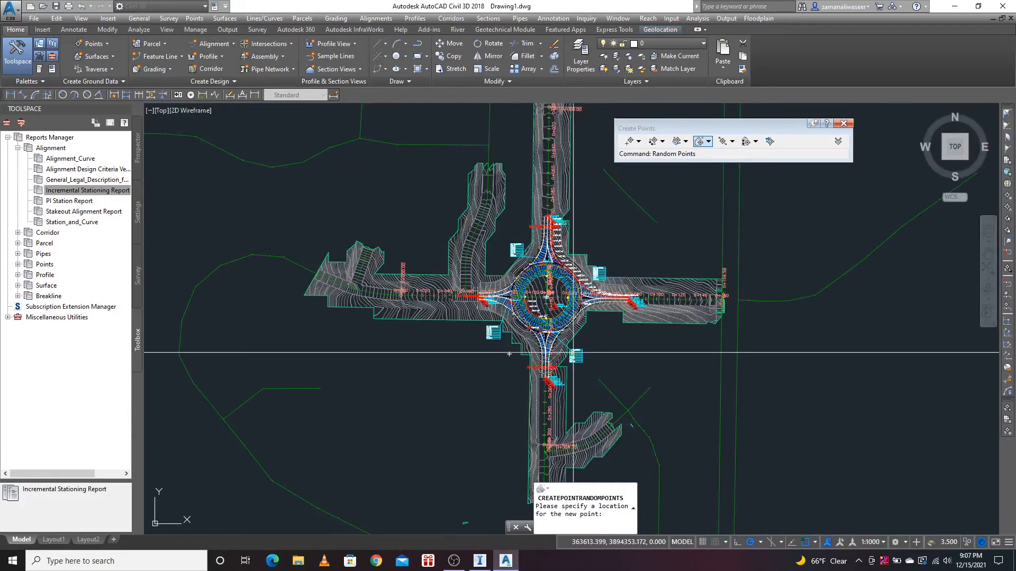
key(Escape)
- Execute the Points_List report from the Points category of the Reports Manager
scroll(585, 297, up, 3)
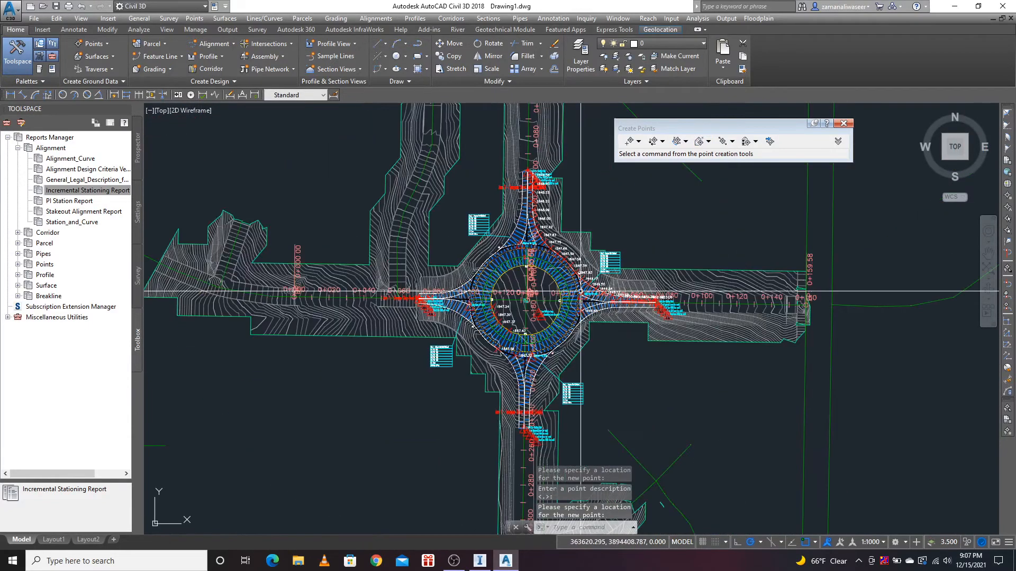
scroll(580, 292, up, 2)
scroll(581, 292, down, 3)
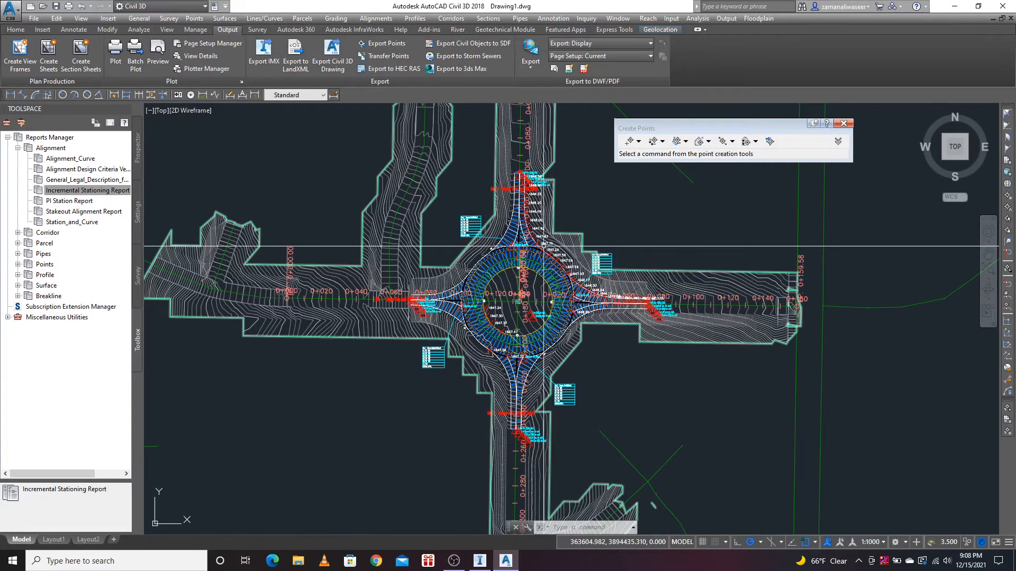
click(7, 137)
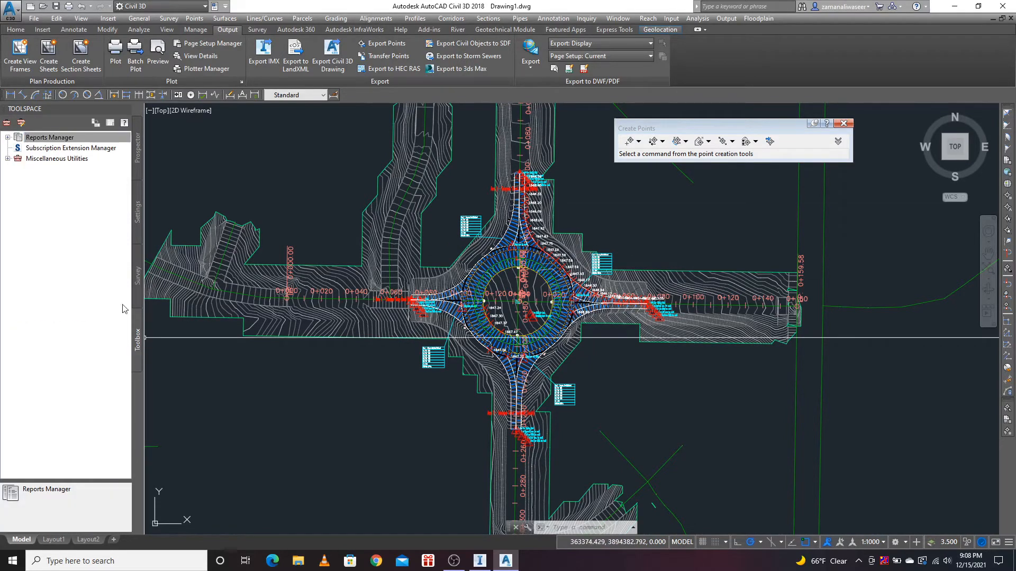
click(8, 138)
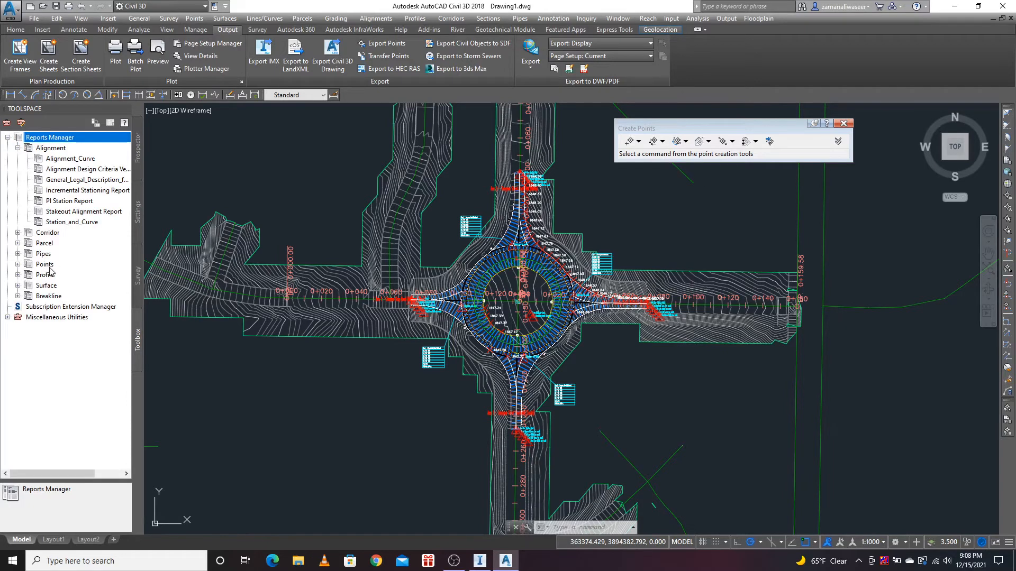
click(18, 265)
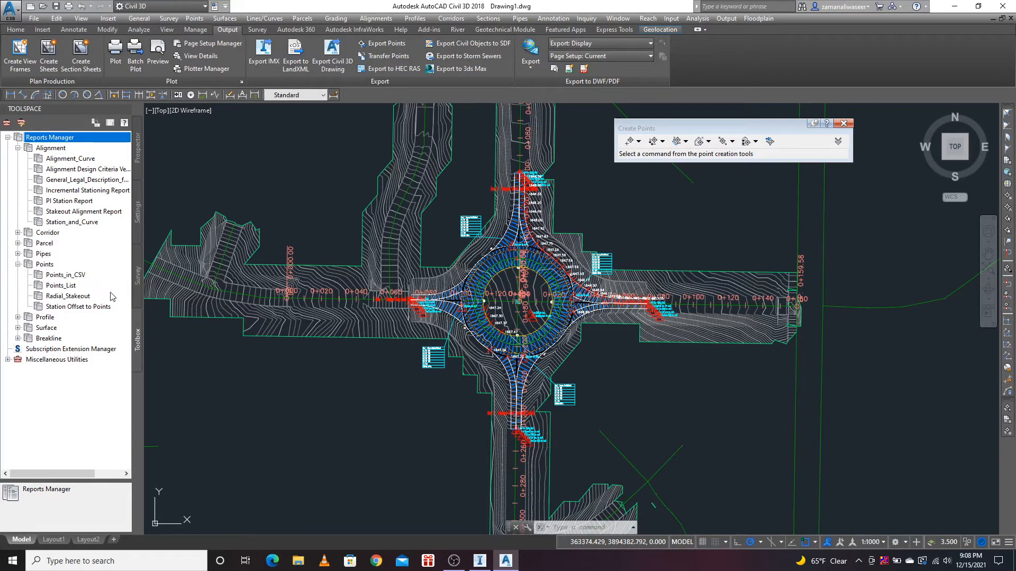
click(73, 288)
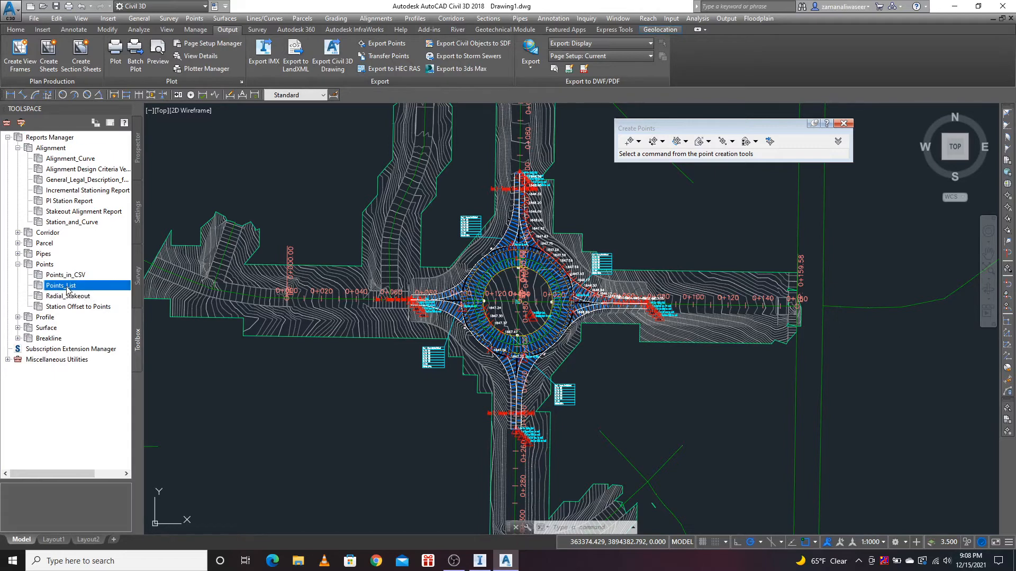
right_click(75, 290)
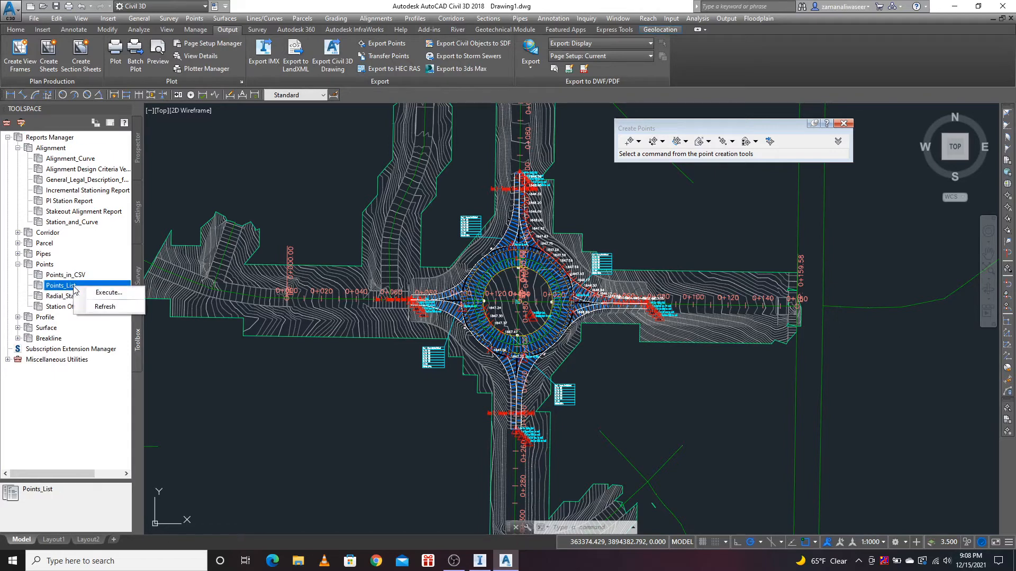
click(108, 293)
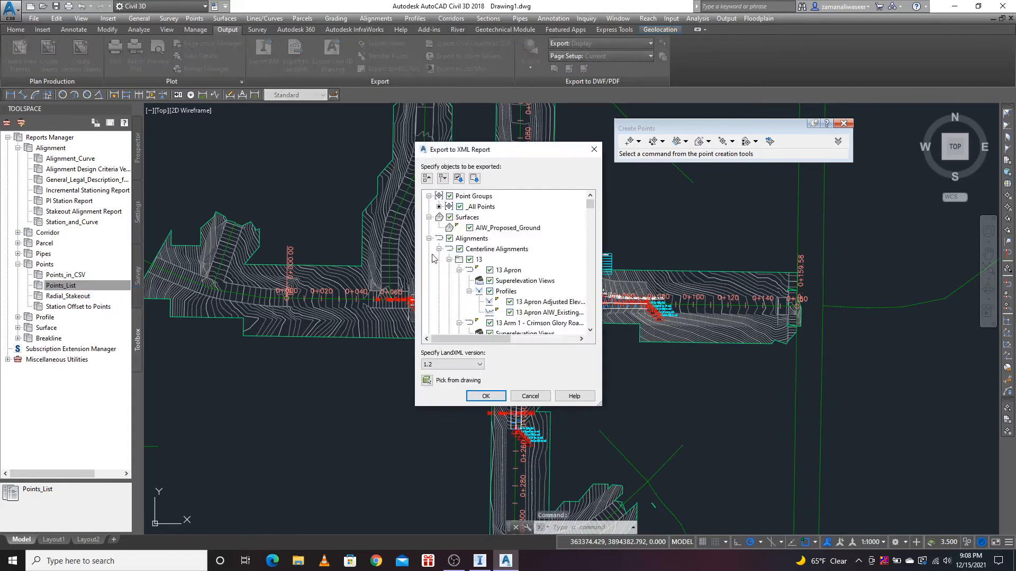
- Clear all export objects, check _All Points, then pick the roundabout and its points from the drawing with a selection window and accept the export
click(473, 178)
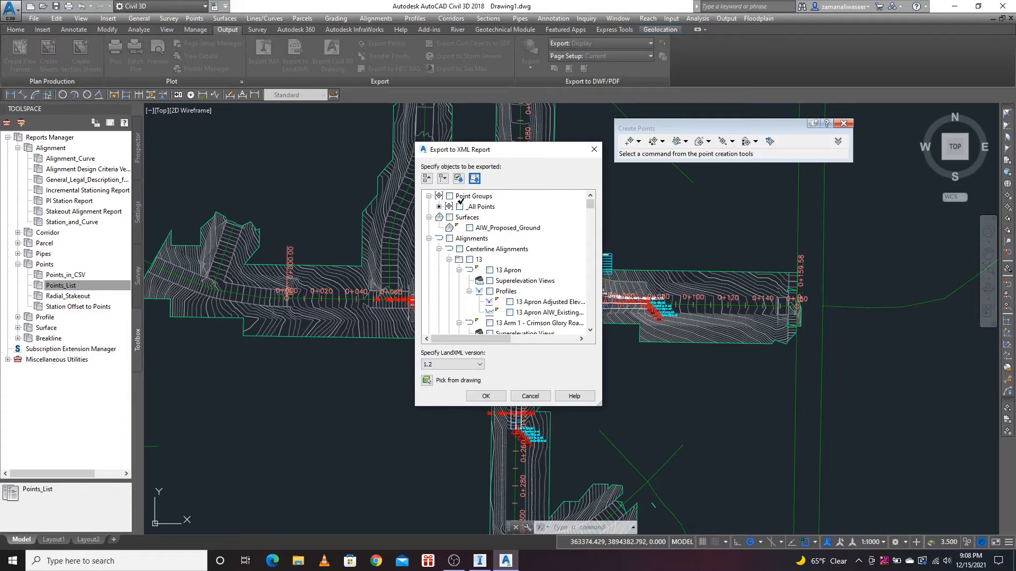
click(459, 205)
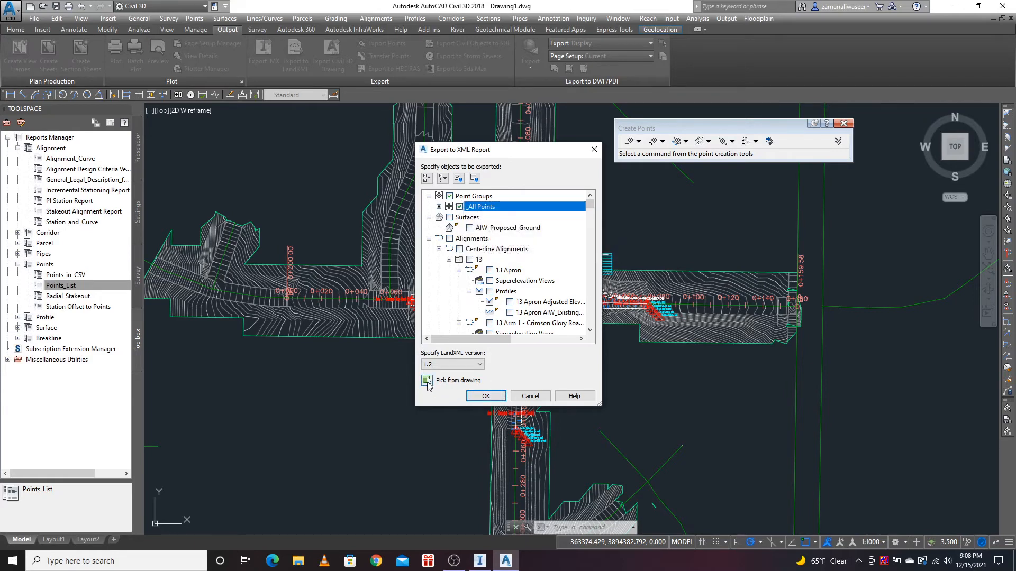
click(427, 381)
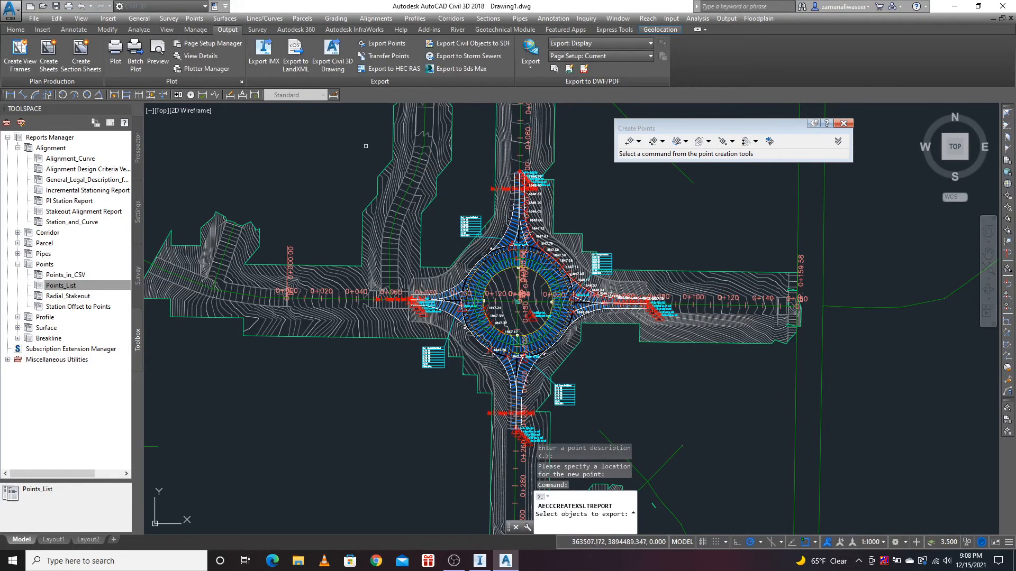
click(349, 133)
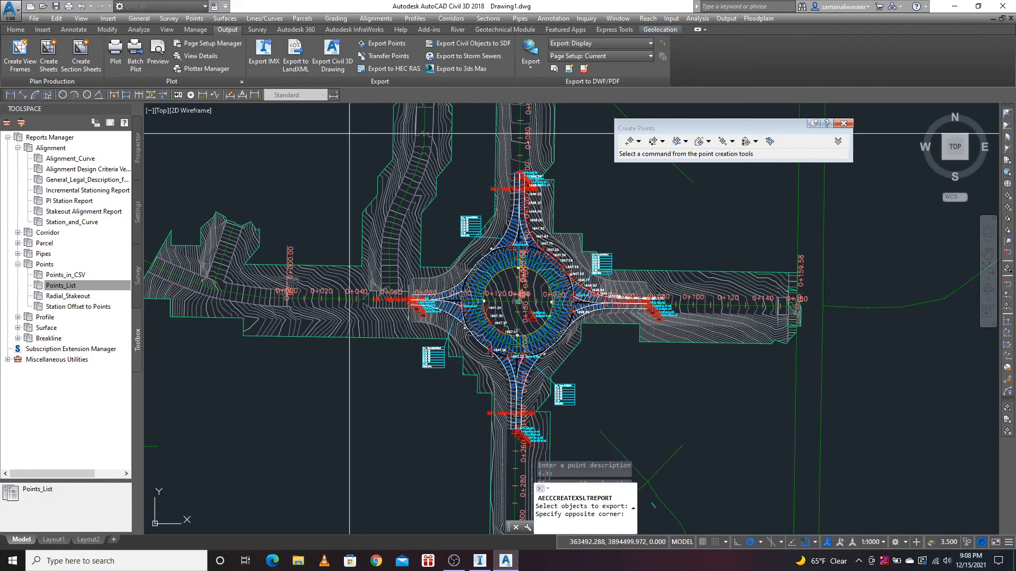
click(684, 390)
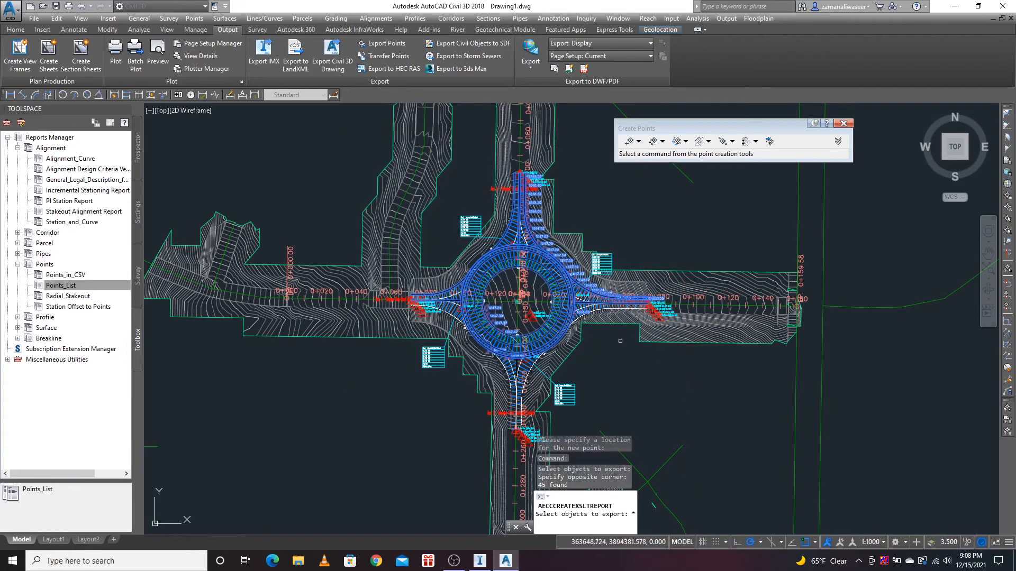
key(Return)
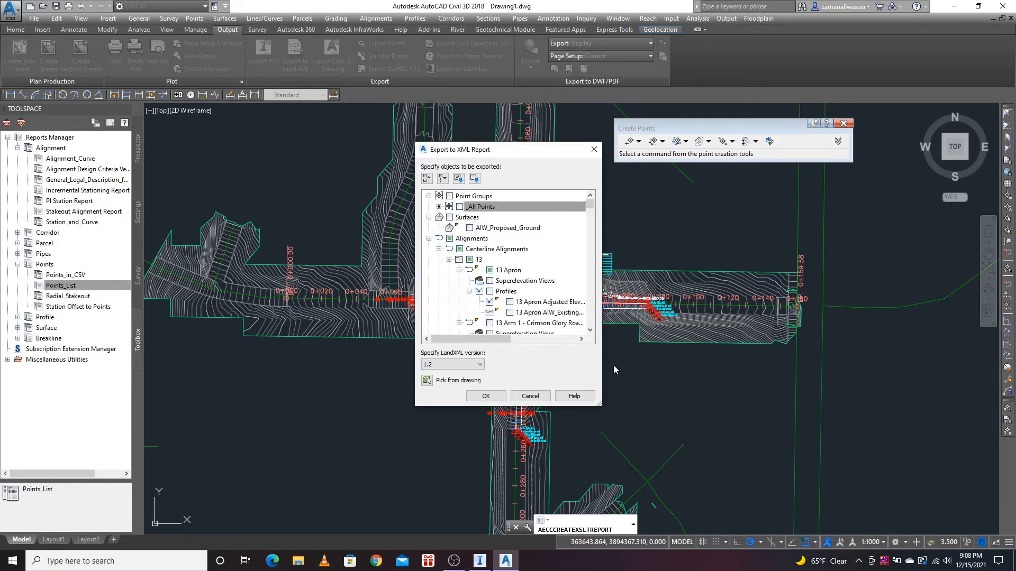
click(482, 398)
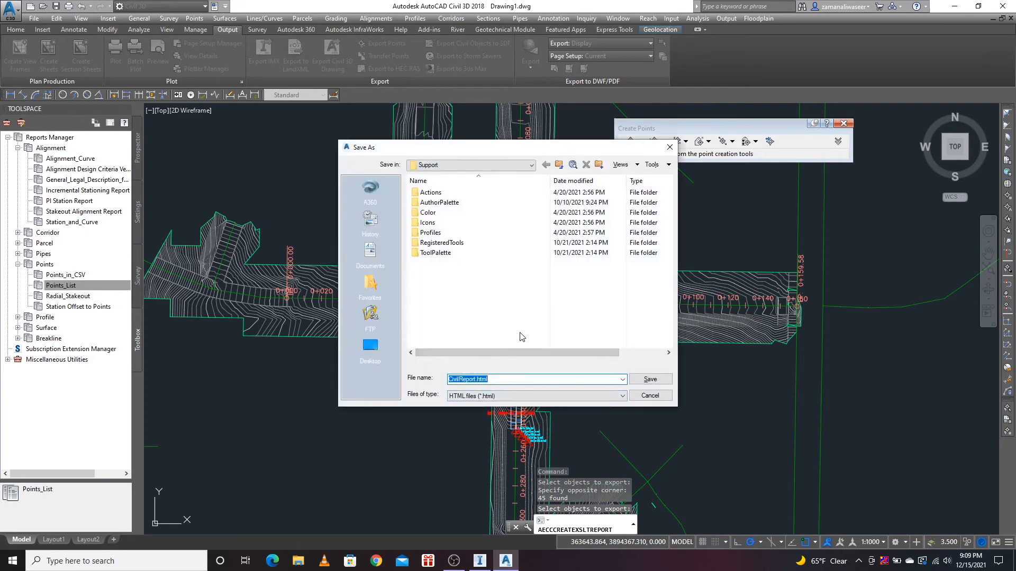
- Save the point report to the Desktop as CivilReport.xls in Excel 97-2003 Workbook format
click(622, 379)
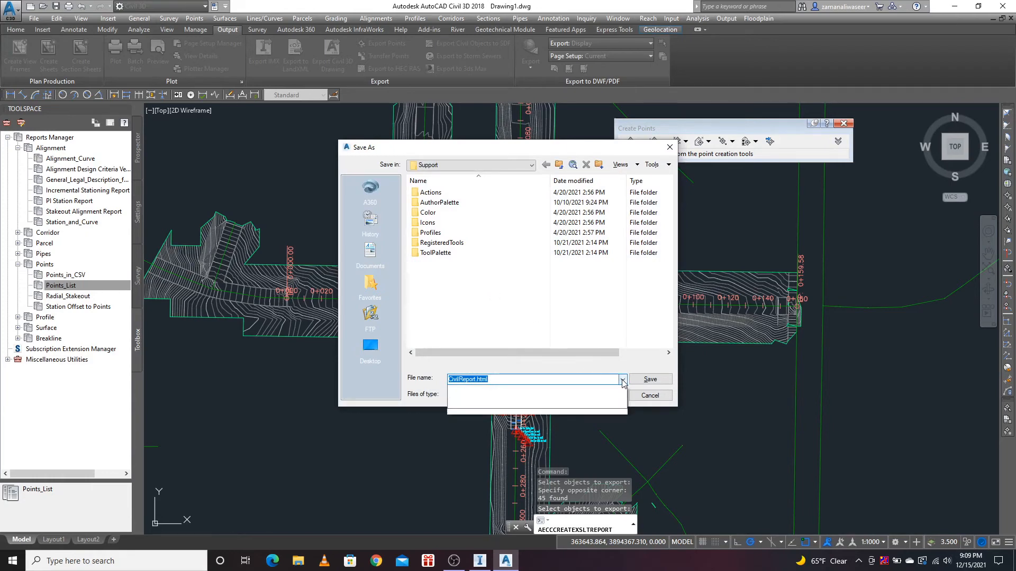
click(622, 379)
click(613, 399)
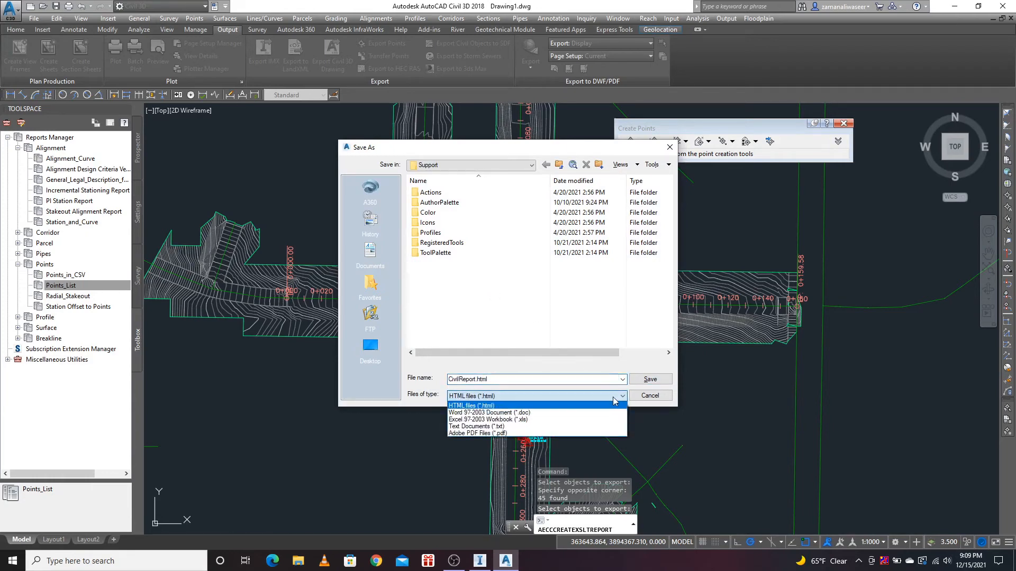
click(522, 420)
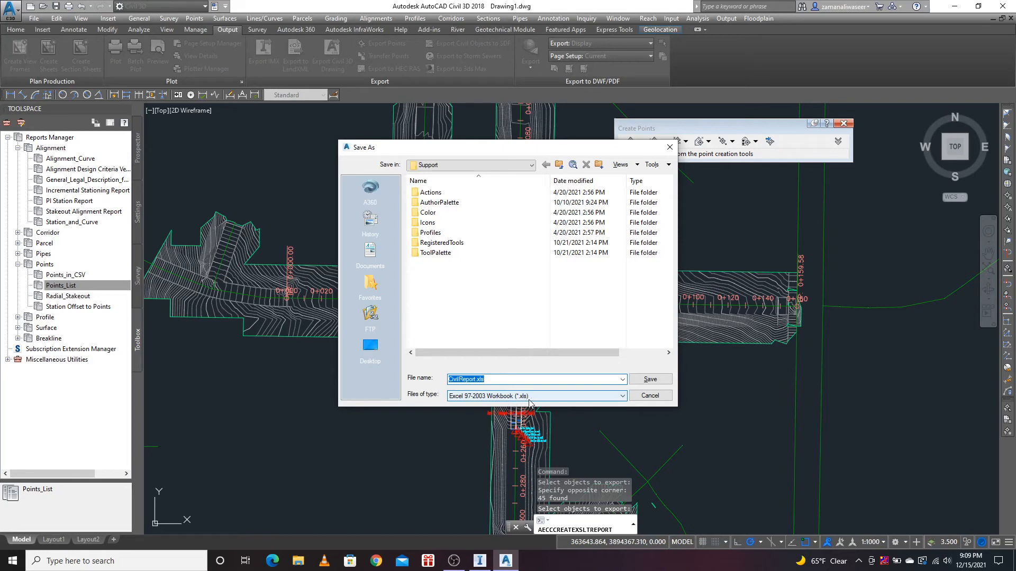
click(372, 356)
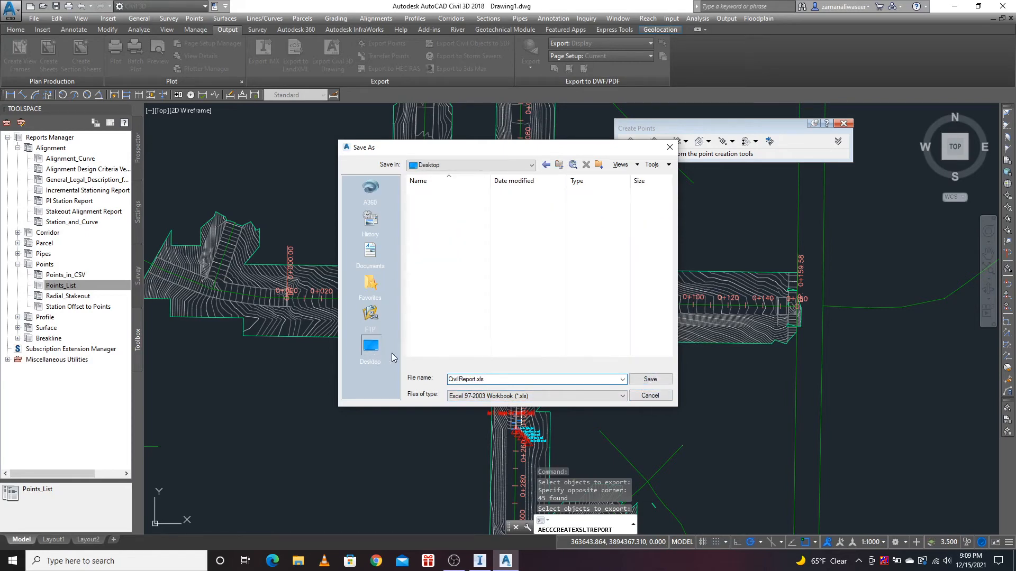
click(646, 381)
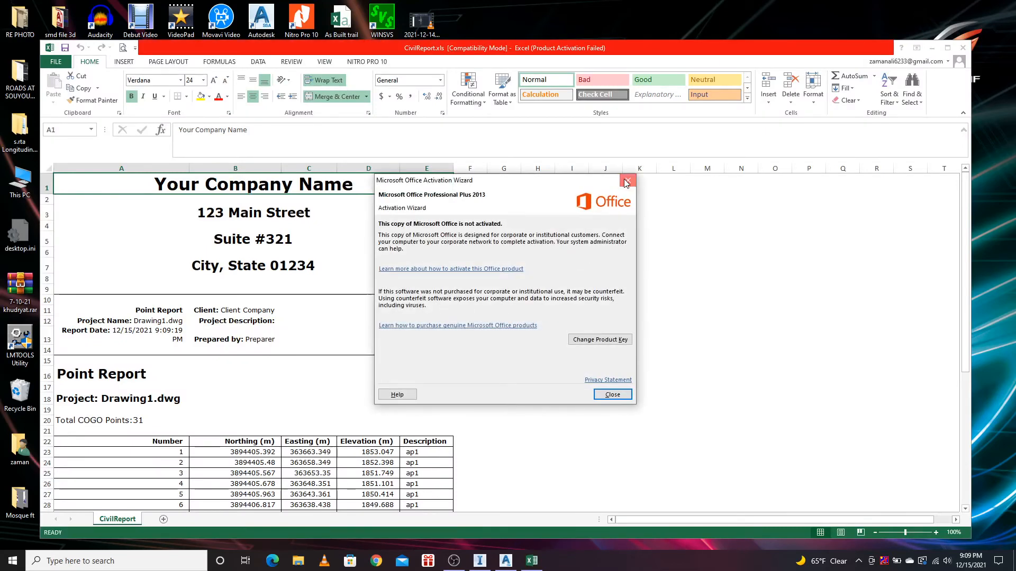
- Dismiss the Office activation wizard, examine the coordinates, elevations and descriptions listed in the point report, and close the workbook
click(628, 180)
scroll(499, 256, down, 5)
scroll(500, 255, down, 2)
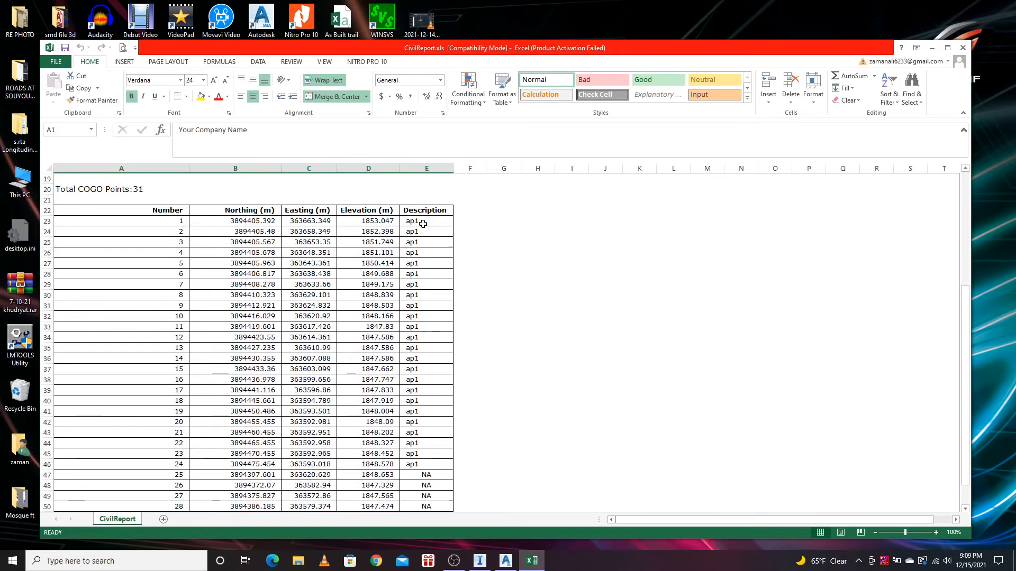
click(423, 224)
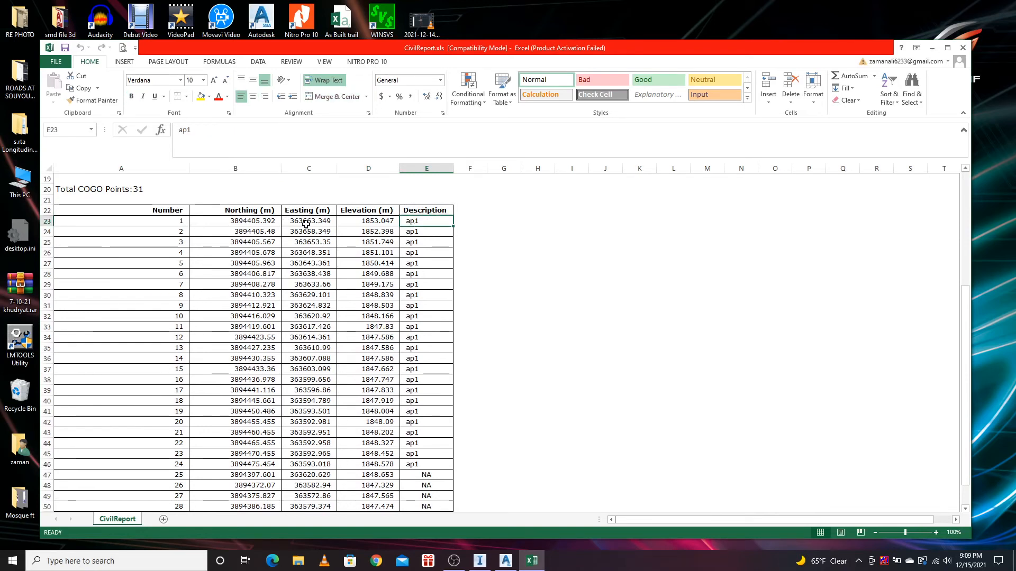
scroll(386, 319, down, 4)
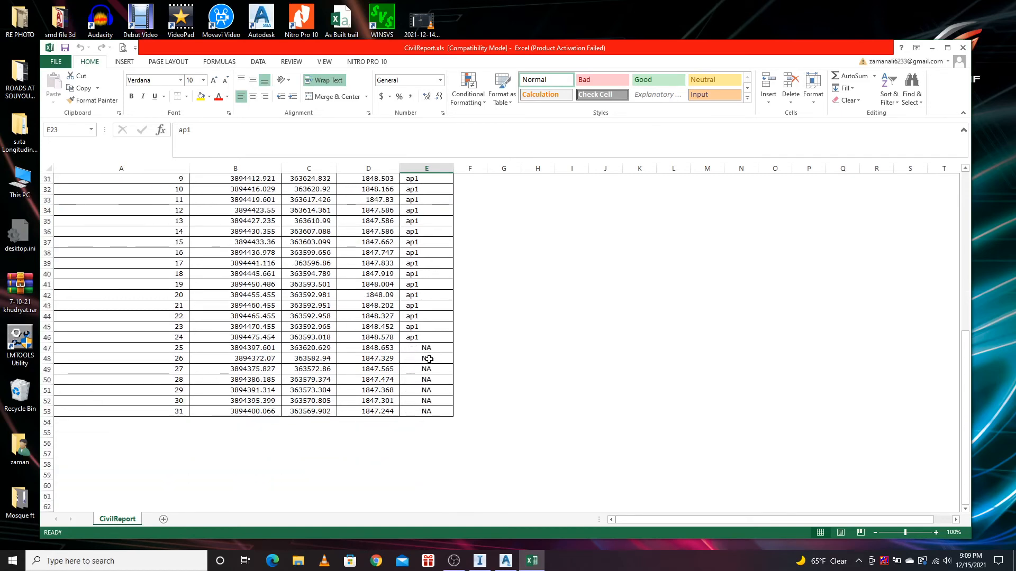
drag(385, 352, 378, 413)
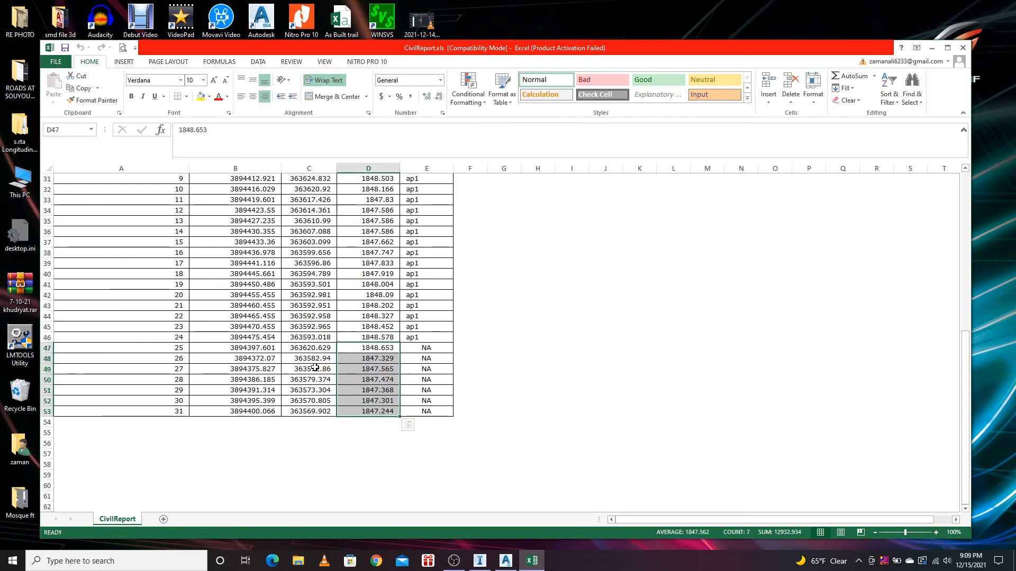
scroll(381, 372, up, 6)
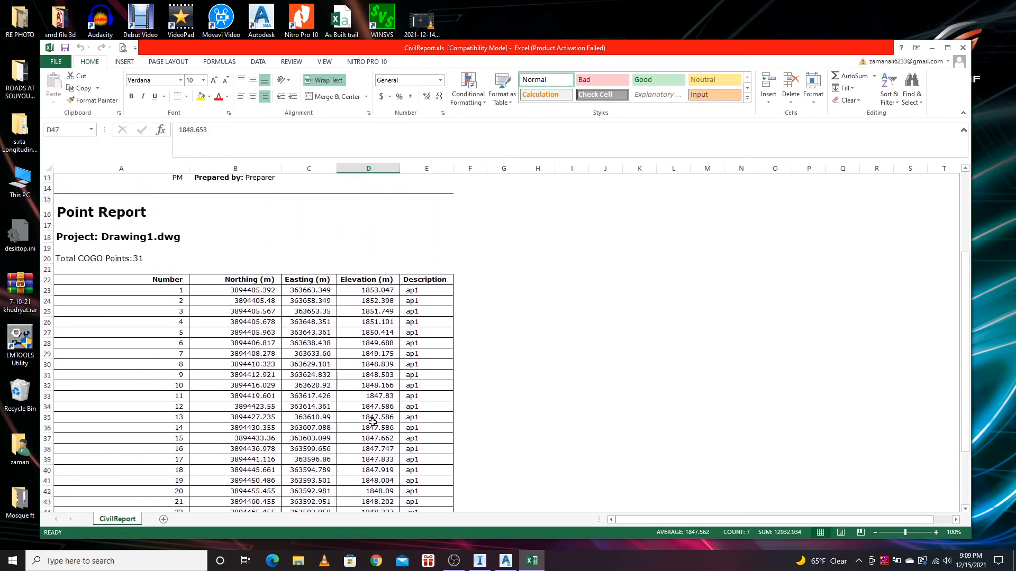
scroll(389, 352, up, 4)
scroll(403, 333, down, 4)
click(962, 47)
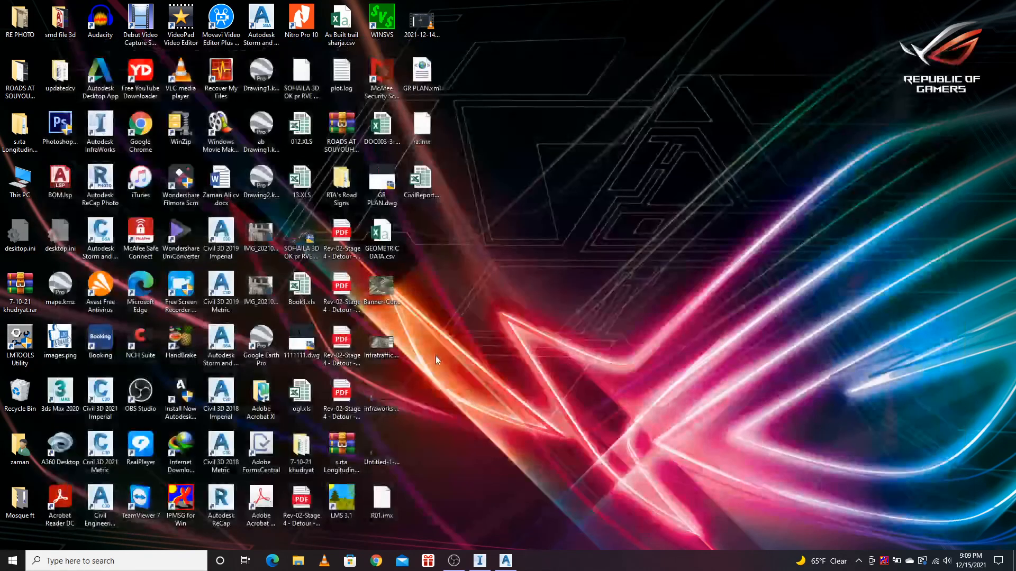
- Switch back to Civil 3D and examine the elevation-labelled points around the roundabout and its arms
click(506, 564)
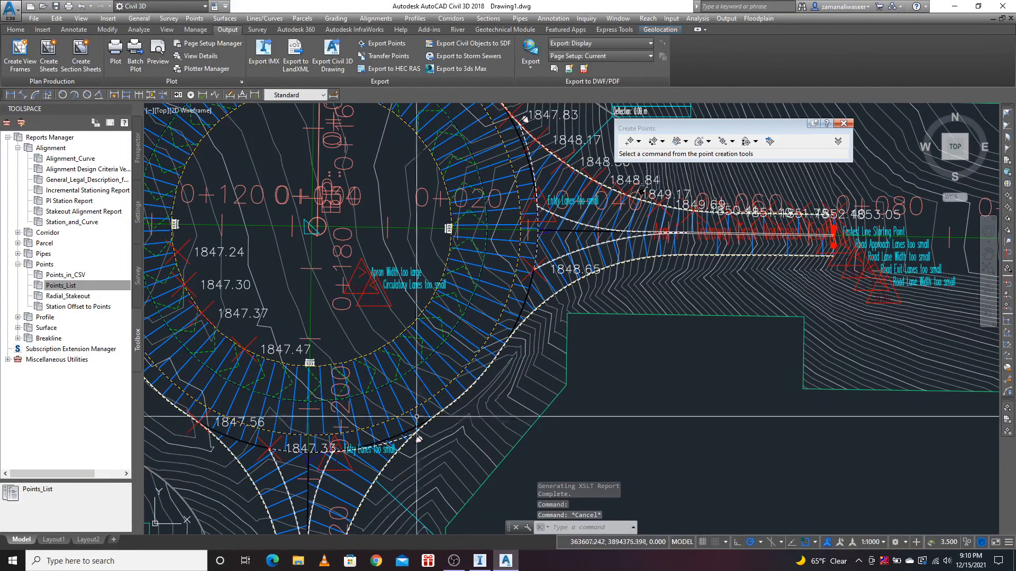
scroll(417, 416, down, 6)
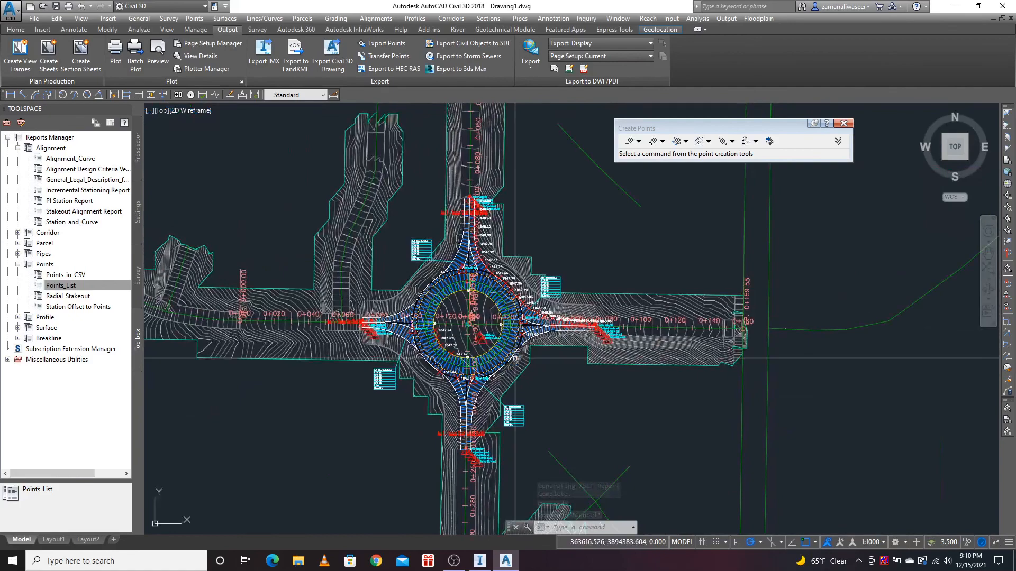
scroll(446, 302, up, 4)
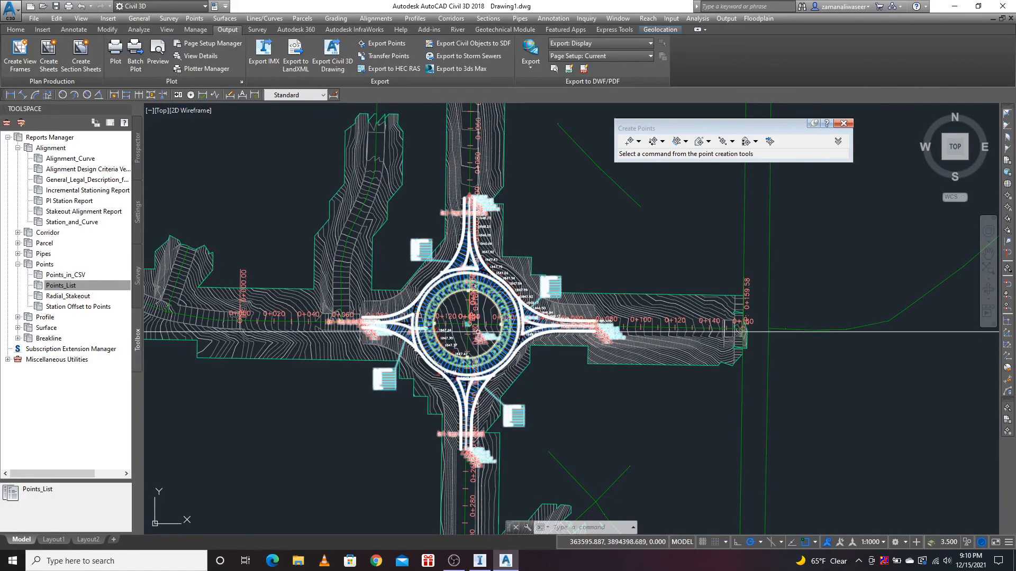
scroll(446, 302, up, 2)
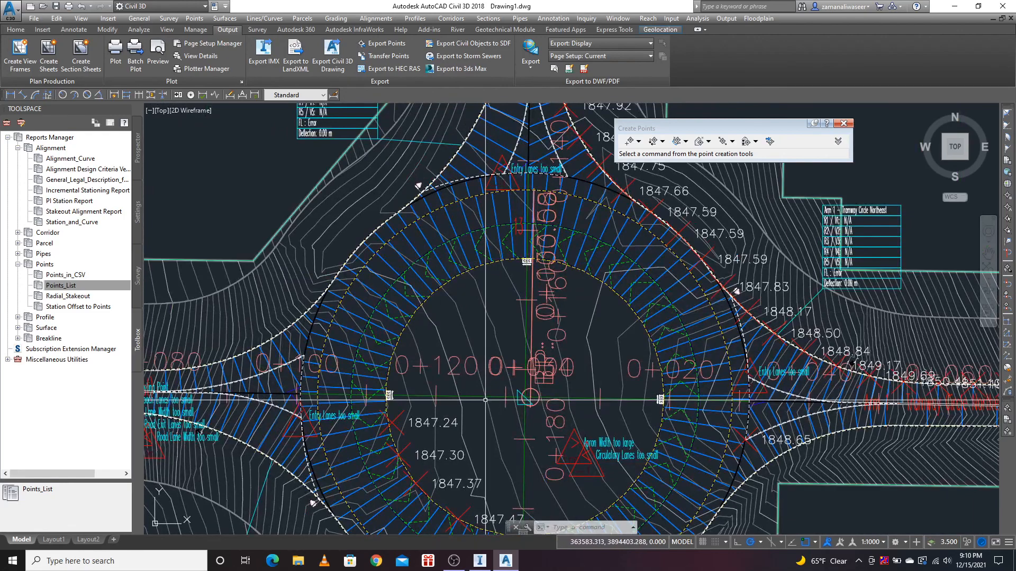
scroll(431, 331, down, 6)
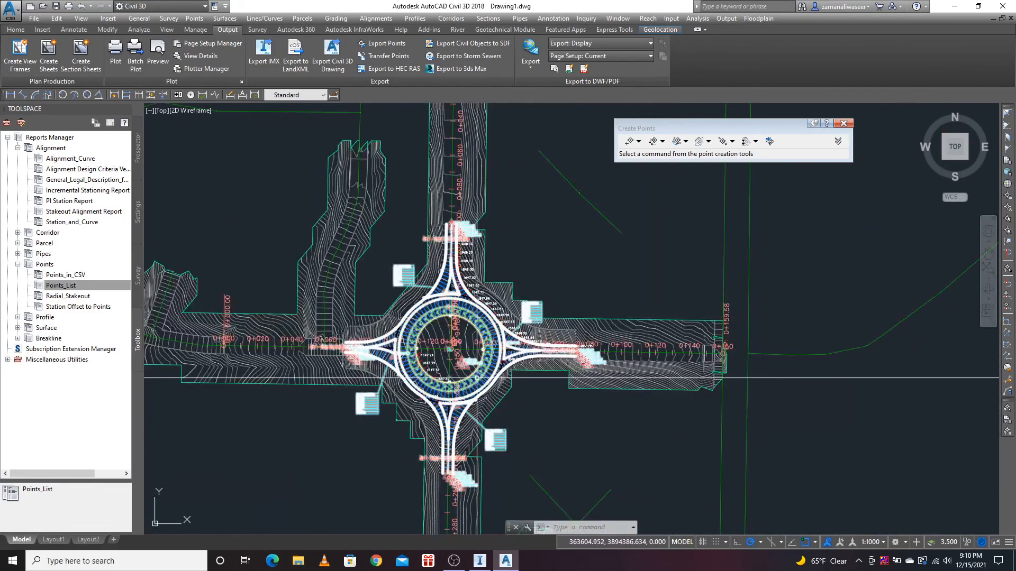